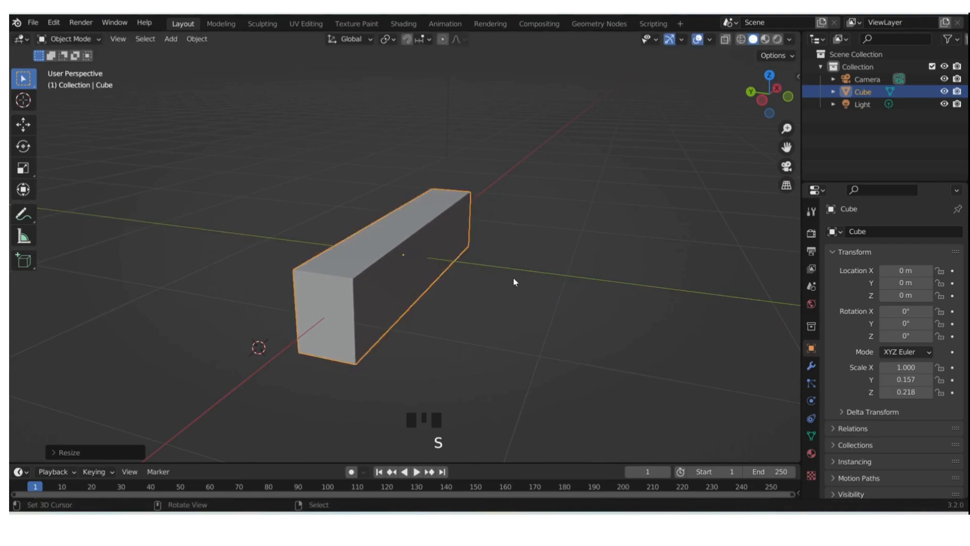
# Stretch the cube along the X axis to a scale of about 1.7 and apply its scale
pyautogui.scroll(3, 511, 274)
pyautogui.press('s')
pyautogui.press('x')
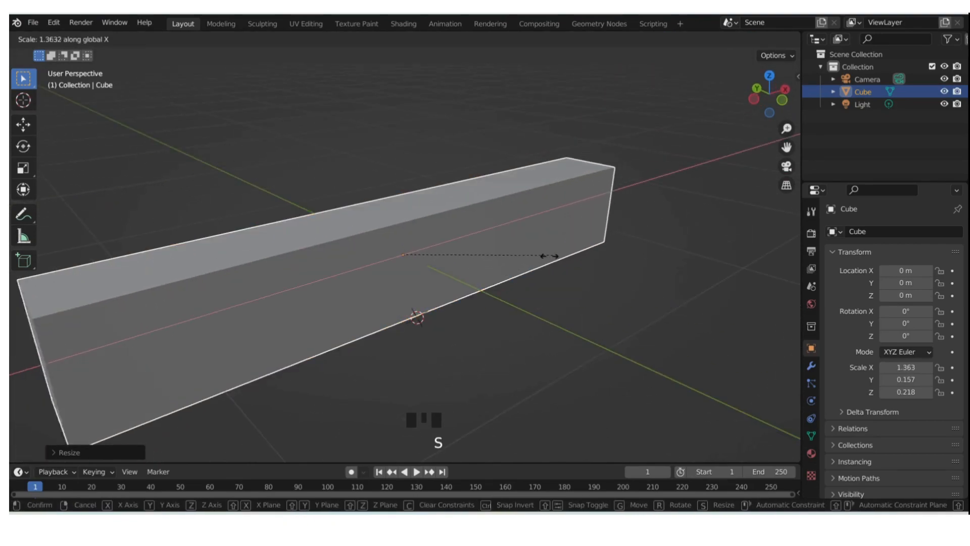
pyautogui.click(494, 278)
pyautogui.scroll(-5, 494, 278)
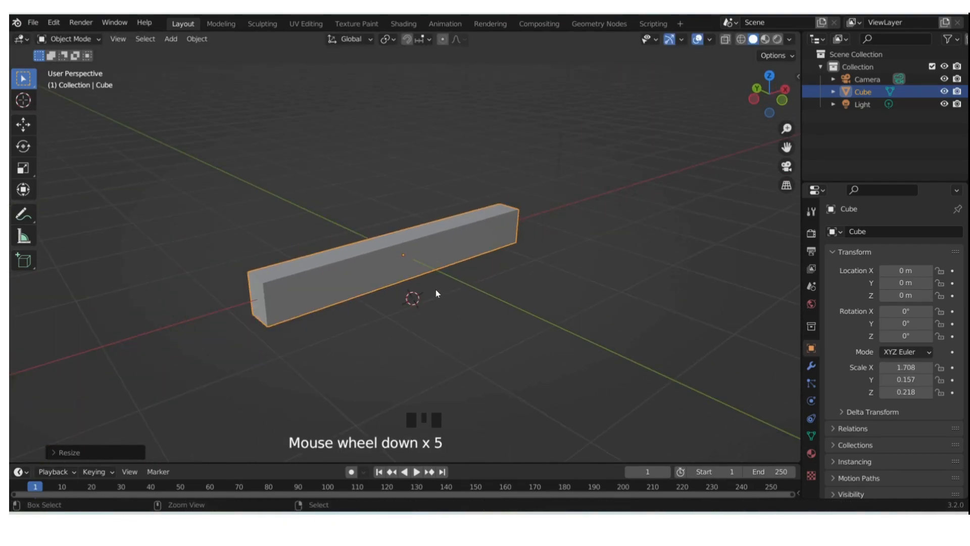
pyautogui.hotkey('ctrl', 'a')
pyautogui.click(439, 340)
# Bevel the edges of the bar's long front face by about 0.09 m with two segments
pyautogui.moveTo(439, 340); pyautogui.dragTo(342, 281, button='middle')
pyautogui.press('Tab')
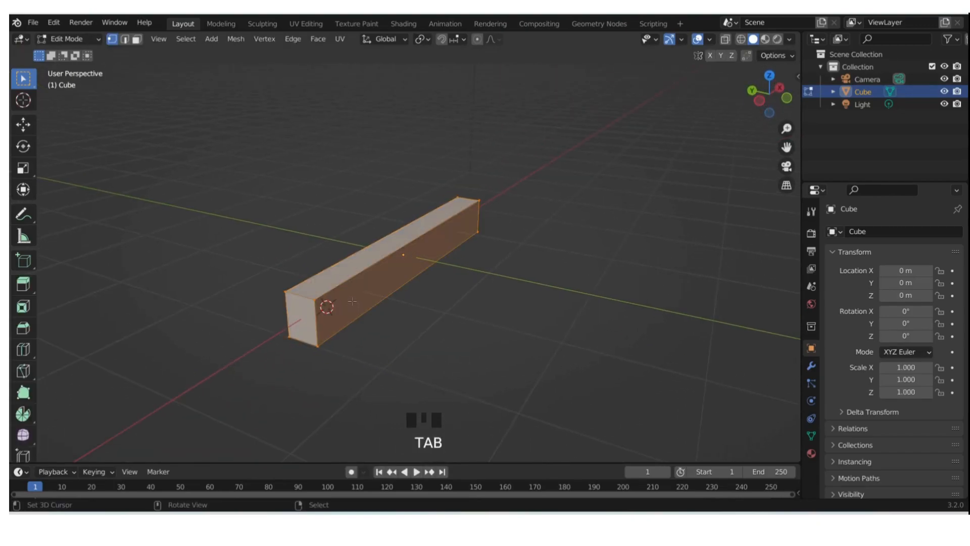
pyautogui.press('3')
pyautogui.rightClick(353, 301)
pyautogui.press('2')
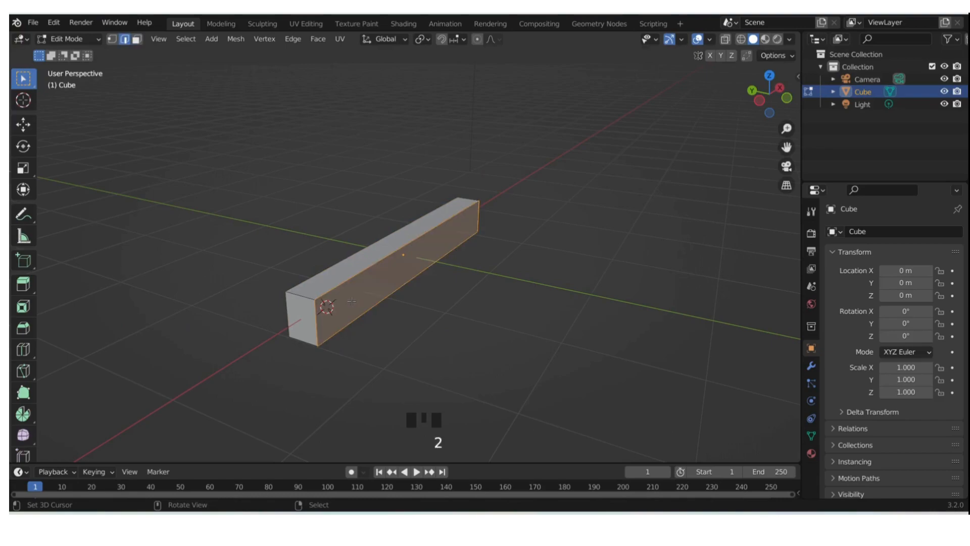
pyautogui.hotkey('ctrl', 'b')
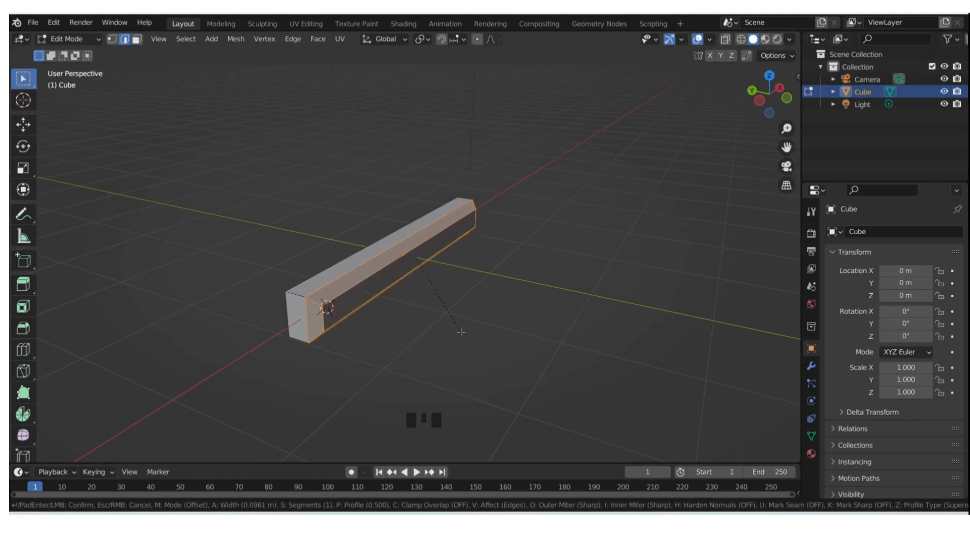
pyautogui.scroll(1, 458, 329)
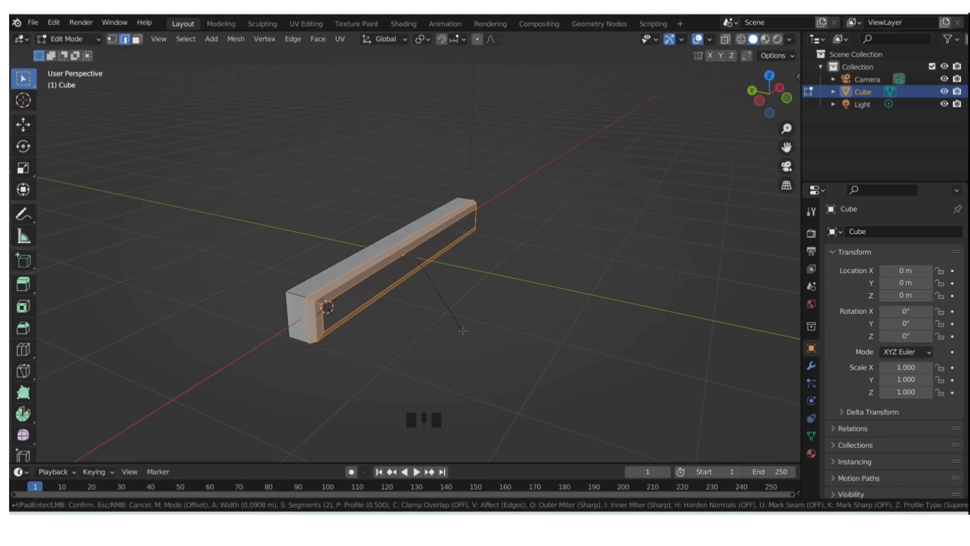
pyautogui.click(440, 298)
# Raise the whole bar about 0.25 m along the Z axis
pyautogui.press('`')
pyautogui.click(395, 256)
pyautogui.scroll(4, 265, 207)
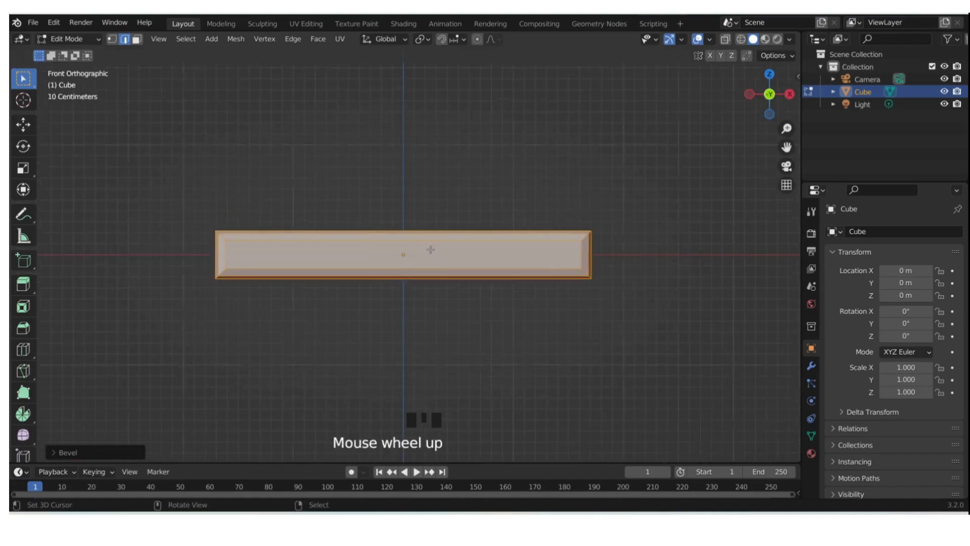
pyautogui.scroll(-4, 265, 207)
pyautogui.moveTo(266, 207); pyautogui.dragTo(500, 299, button='middle')
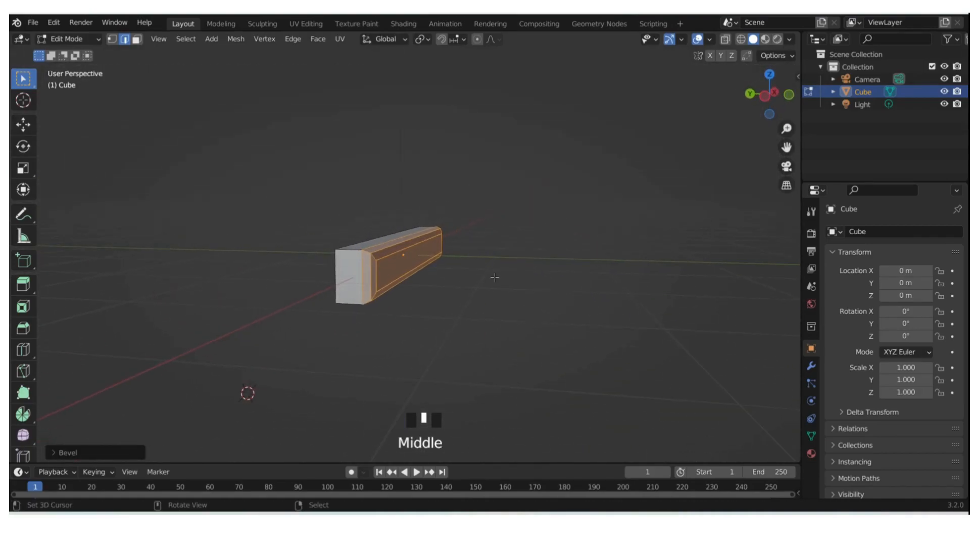
pyautogui.press('Tab')
pyautogui.press('g')
pyautogui.press('z')
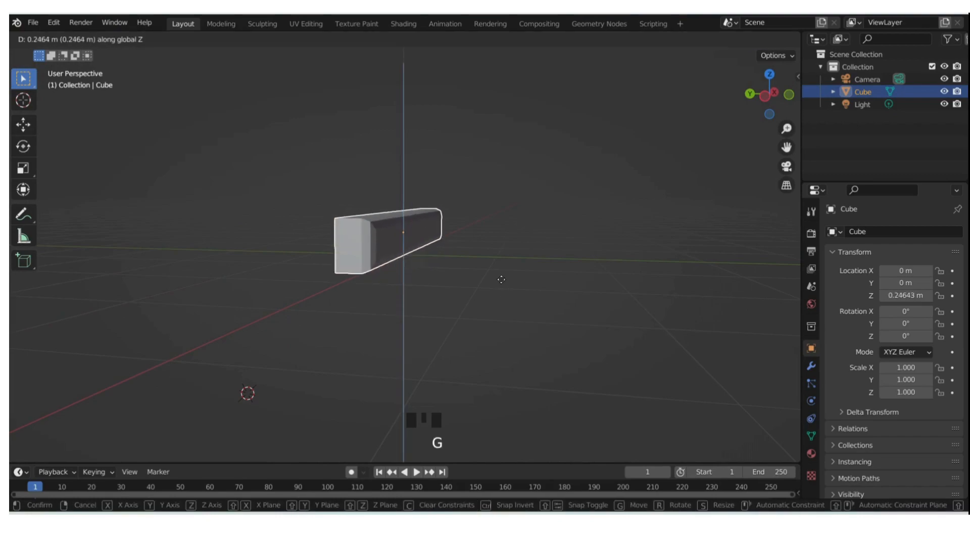
pyautogui.click(497, 277)
# Fine-tune the bar's height in front view so it rests on the ground line, at about Z 0.234 m
pyautogui.press('`')
pyautogui.click(412, 236)
pyautogui.scroll(4, 424, 277)
pyautogui.press('g')
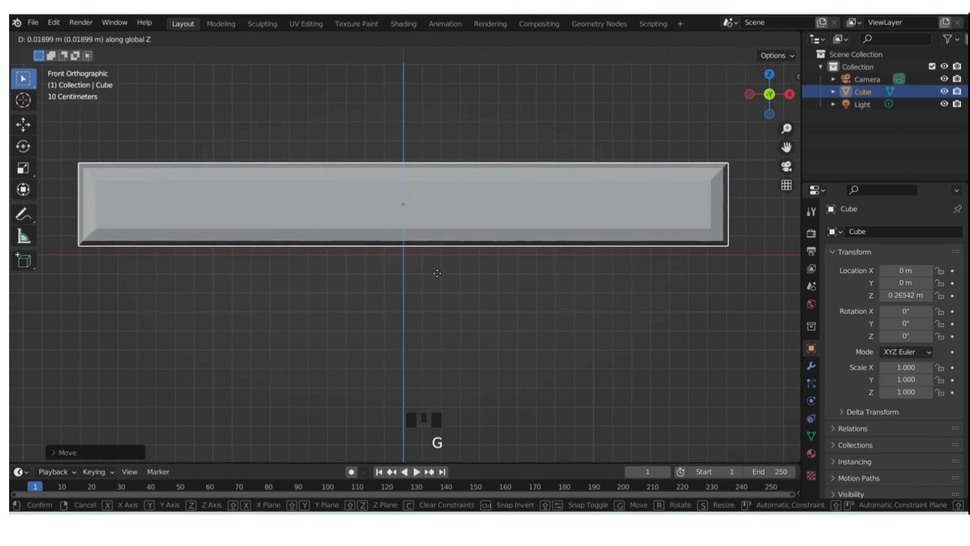
pyautogui.click(440, 277)
# Thin the bar along the Y axis to a scale of about 0.79
pyautogui.scroll(-1, 286, 272)
pyautogui.moveTo(286, 271); pyautogui.dragTo(485, 277, button='middle')
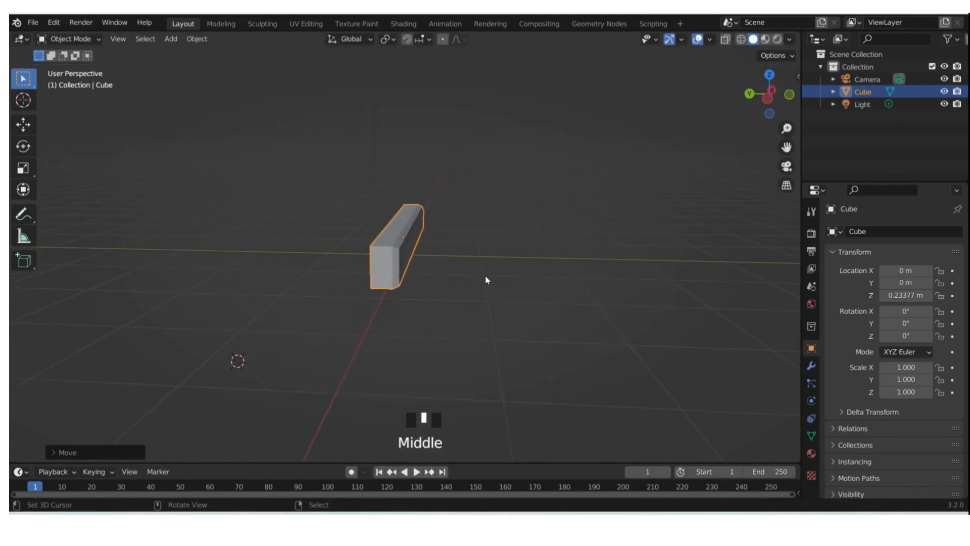
pyautogui.scroll(4, 511, 277)
pyautogui.press('Tab')
pyautogui.press('Tab')
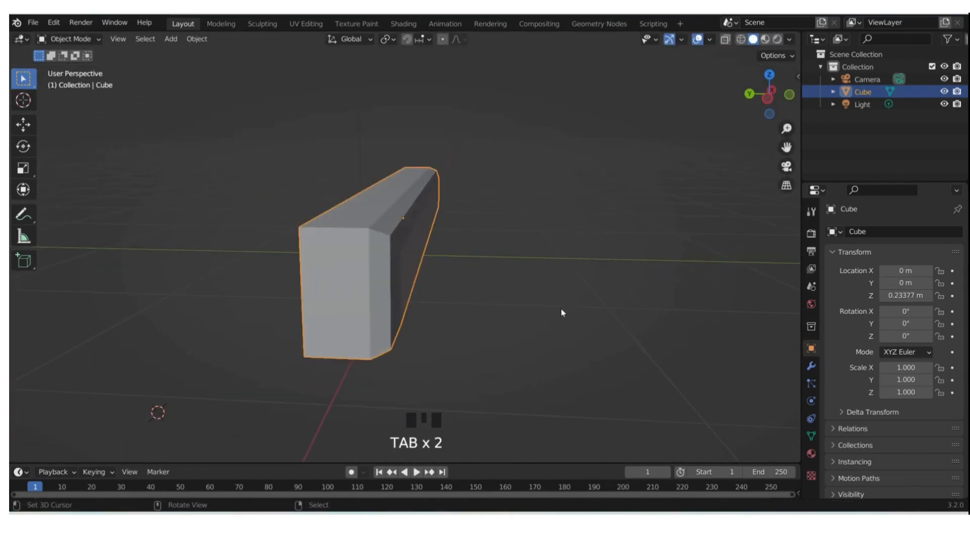
pyautogui.press('s')
pyautogui.press('y')
pyautogui.click(519, 303)
# Lengthen the bar along the X axis to a scale of about 1.92
pyautogui.press('`')
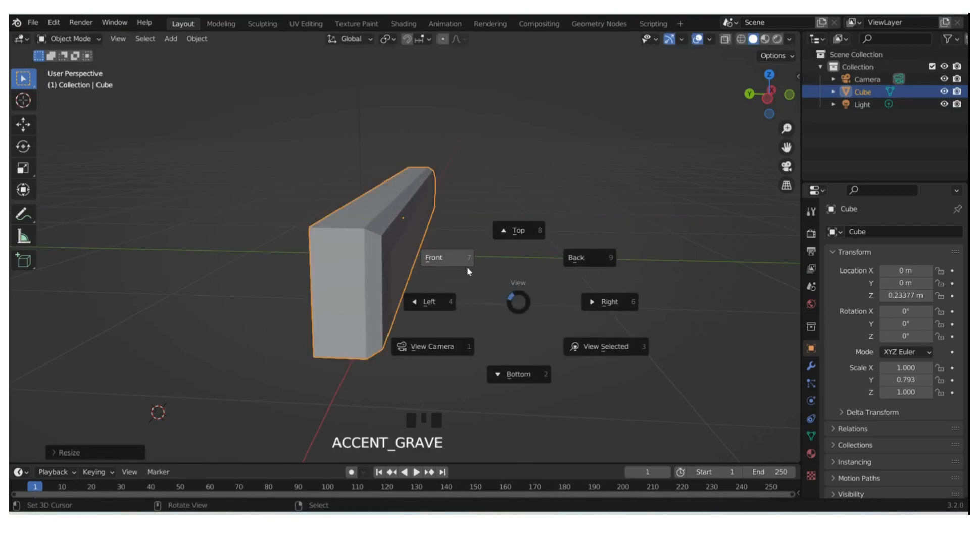
pyautogui.click(457, 258)
pyautogui.scroll(-3, 450, 273)
pyautogui.press('s')
pyautogui.press('y')
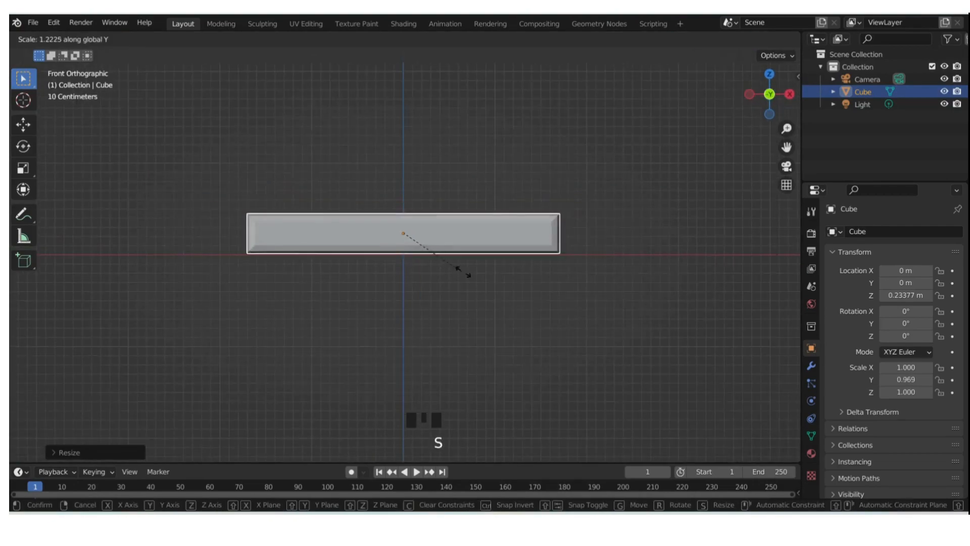
pyautogui.press('x')
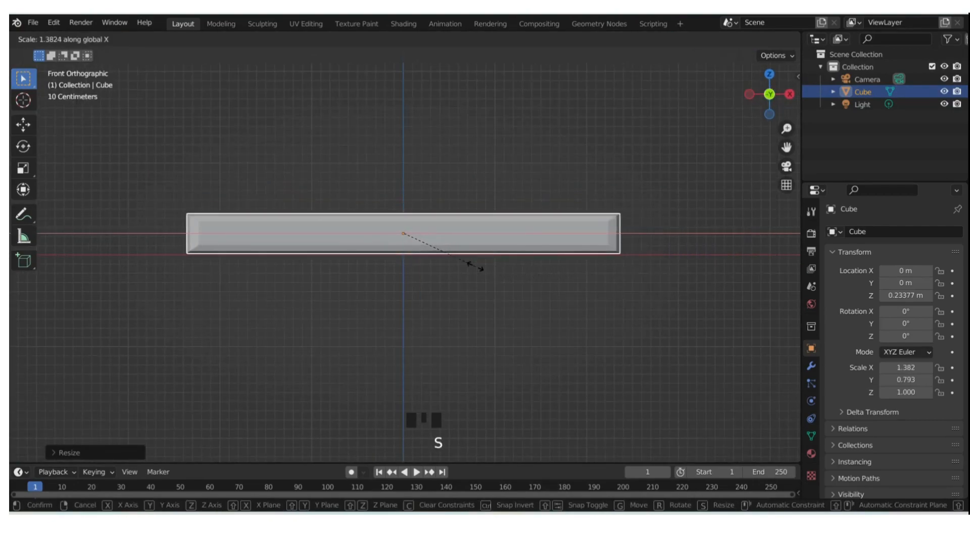
pyautogui.click(508, 269)
# Snap the 3D cursor to the world origin
pyautogui.scroll(-2, 307, 269)
pyautogui.moveTo(306, 269); pyautogui.dragTo(383, 299, button='middle')
pyautogui.press('Tab')
pyautogui.press('Tab')
pyautogui.press('Tab')
pyautogui.press('`')
pyautogui.press('`')
pyautogui.scroll(3, 278, 218)
pyautogui.scroll(-3, 304, 286)
pyautogui.hotkey('shift', 's')
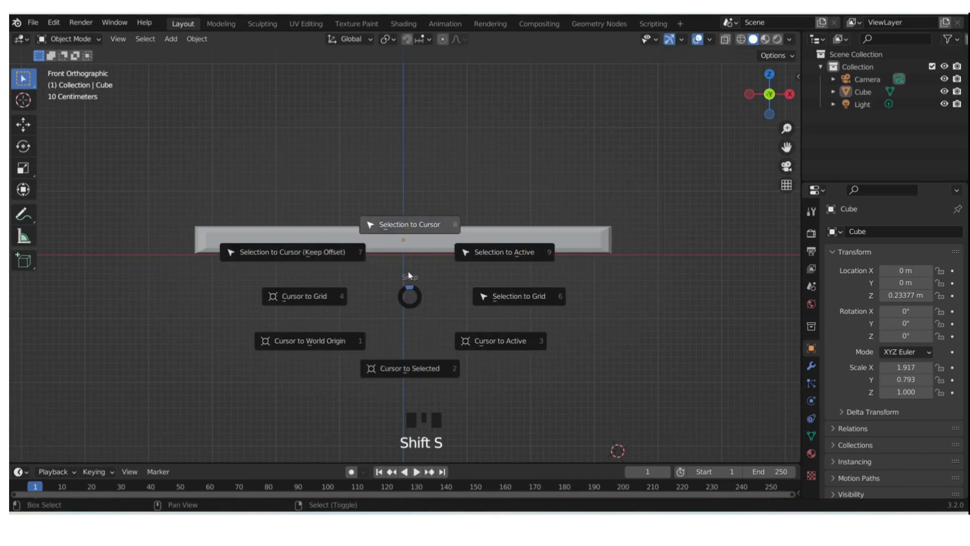
pyautogui.click(326, 343)
# Try adding an Archimedean spiral curve and moving it along the negative Y axis, and undo both
pyautogui.hotkey('shift', 'a')
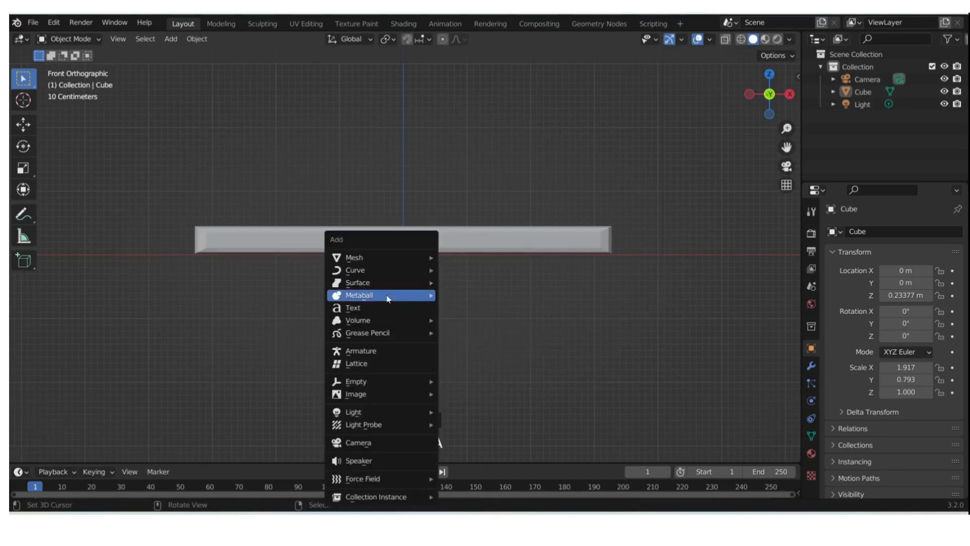
pyautogui.moveTo(399, 264)
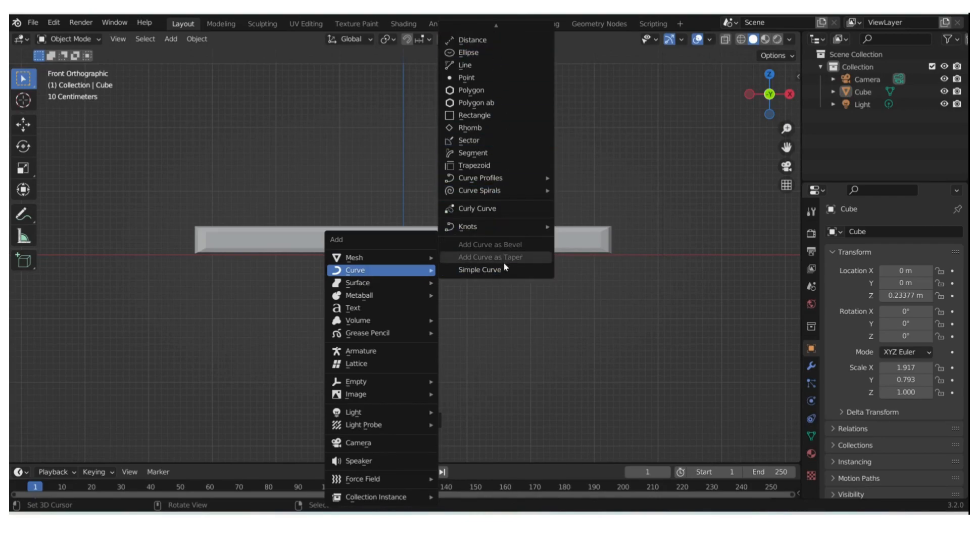
pyautogui.moveTo(489, 28)
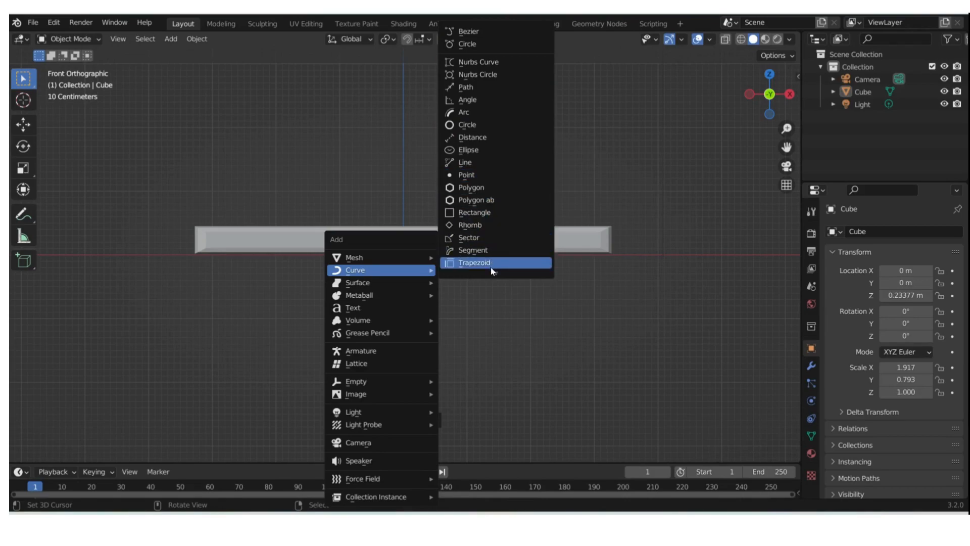
pyautogui.moveTo(490, 268)
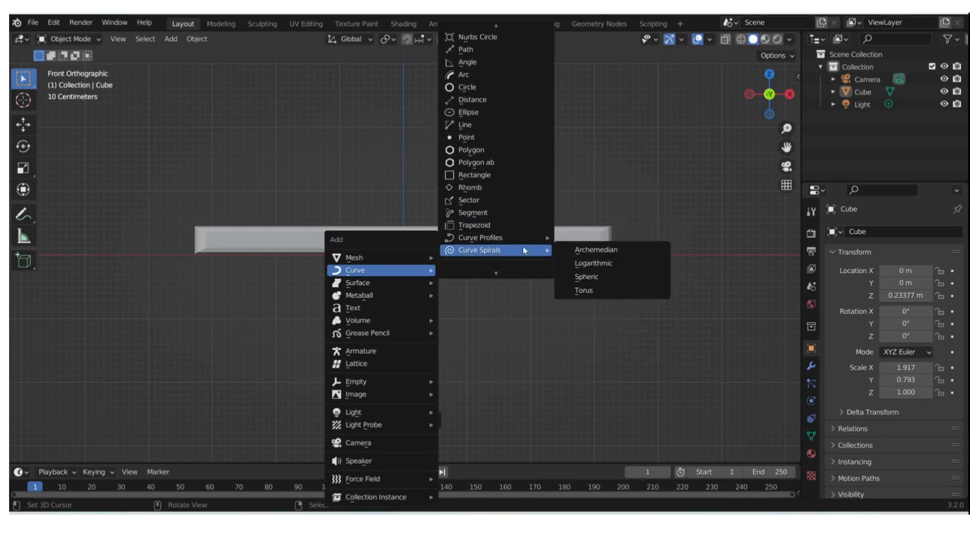
pyautogui.click(586, 251)
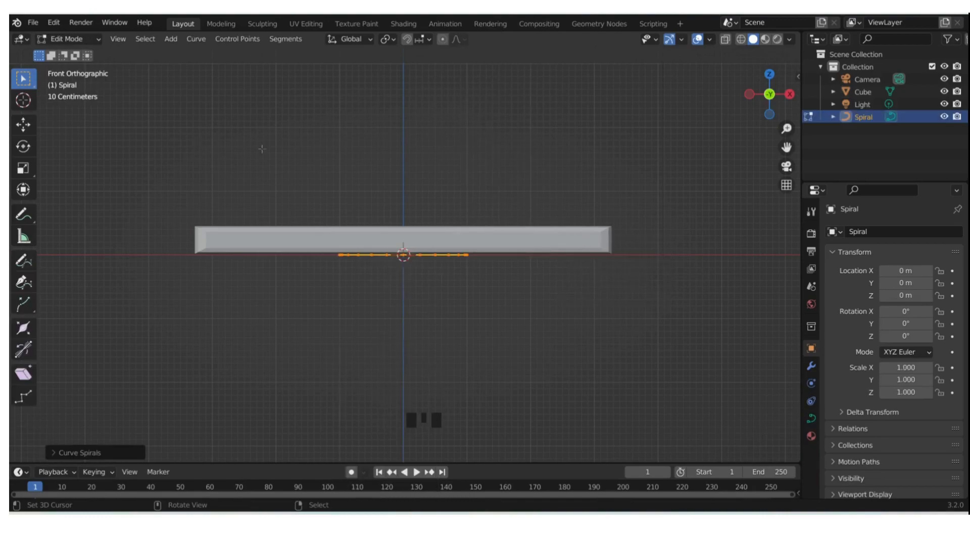
pyautogui.scroll(-4, 249, 146)
pyautogui.moveTo(248, 146); pyautogui.dragTo(362, 219, button='middle')
pyautogui.press('g')
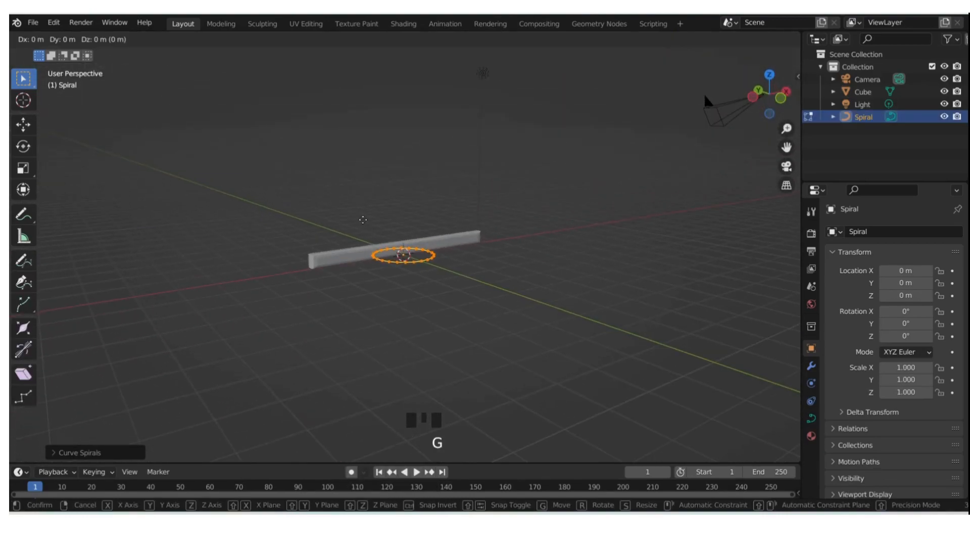
pyautogui.press('y')
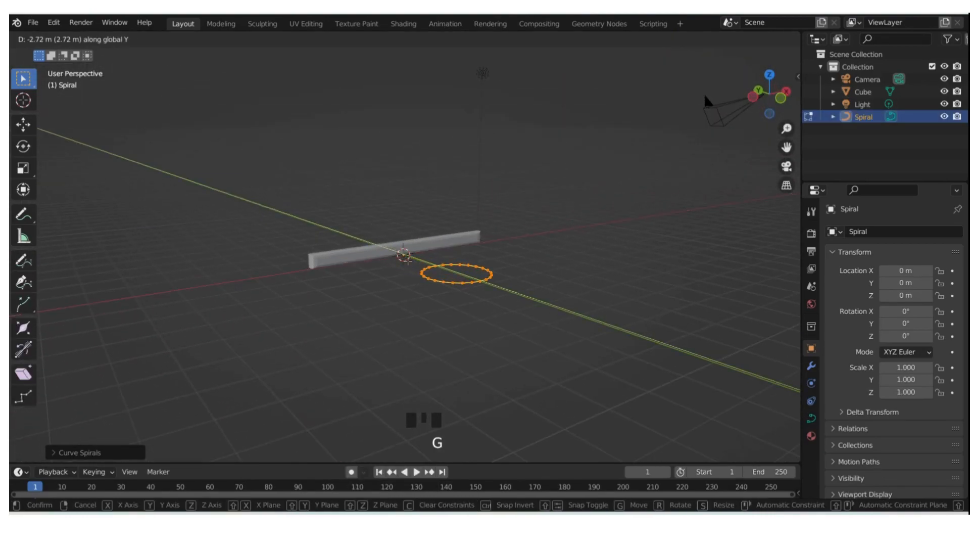
pyautogui.press('Return')
pyautogui.hotkey('ctrl', 'z')
pyautogui.hotkey('ctrl', 'z')
pyautogui.hotkey('ctrl', 'z')
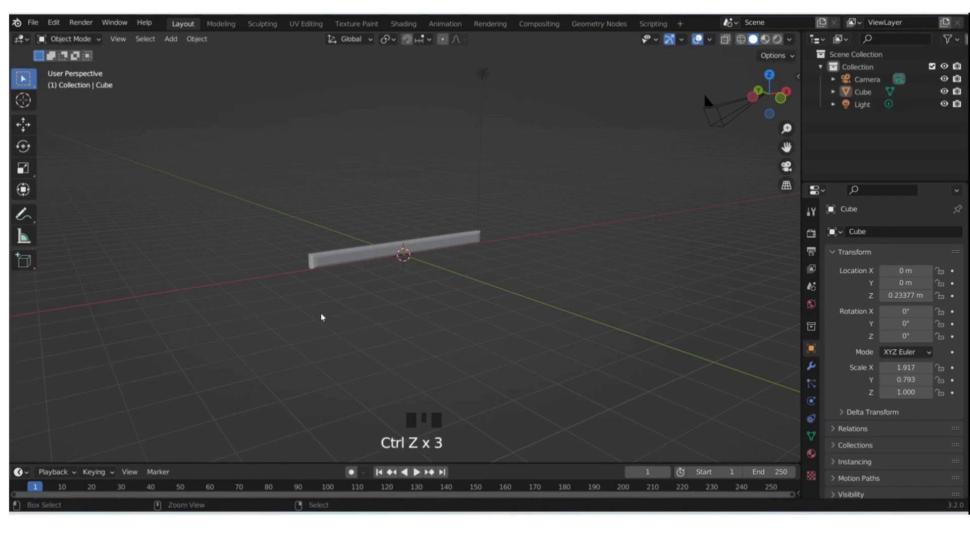
# Add an Archimedean spiral curve with 6 turns, 40 steps, radius 1.57 and height -0.60
pyautogui.hotkey('shift', 's')
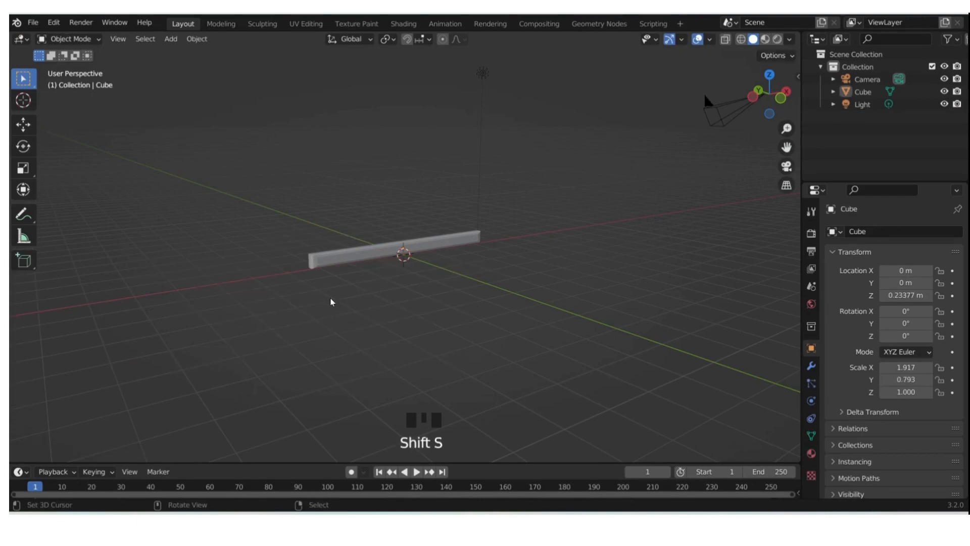
pyautogui.hotkey('shift', 'a')
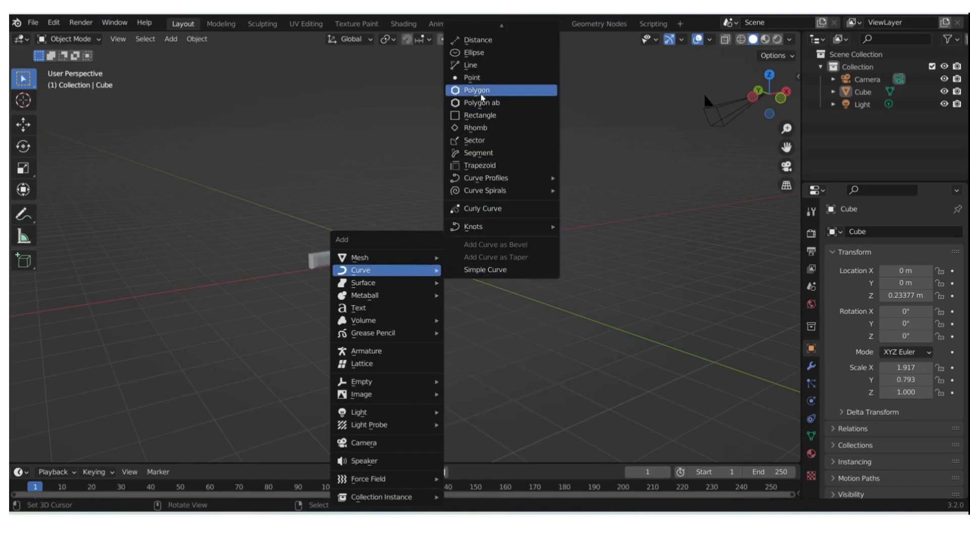
pyautogui.moveTo(503, 190)
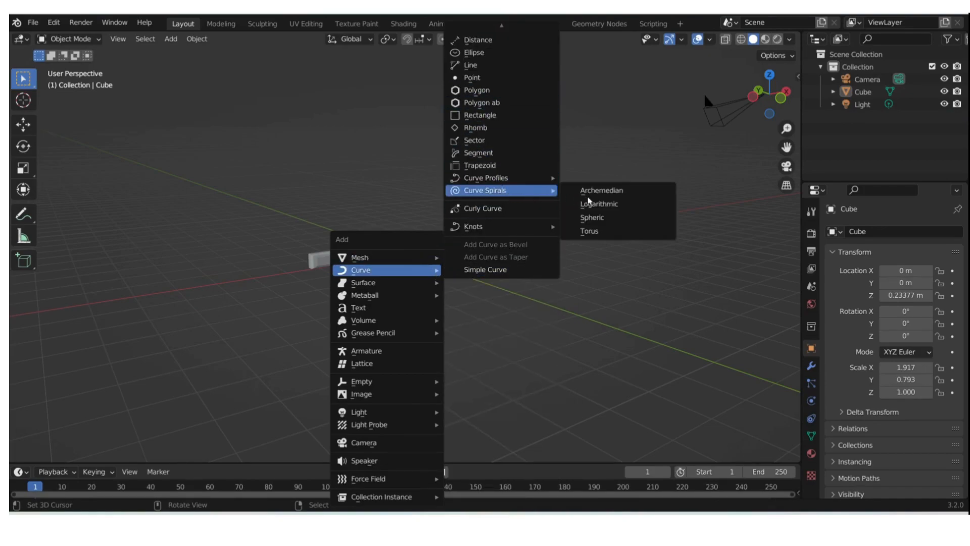
pyautogui.click(590, 192)
pyautogui.click(66, 453)
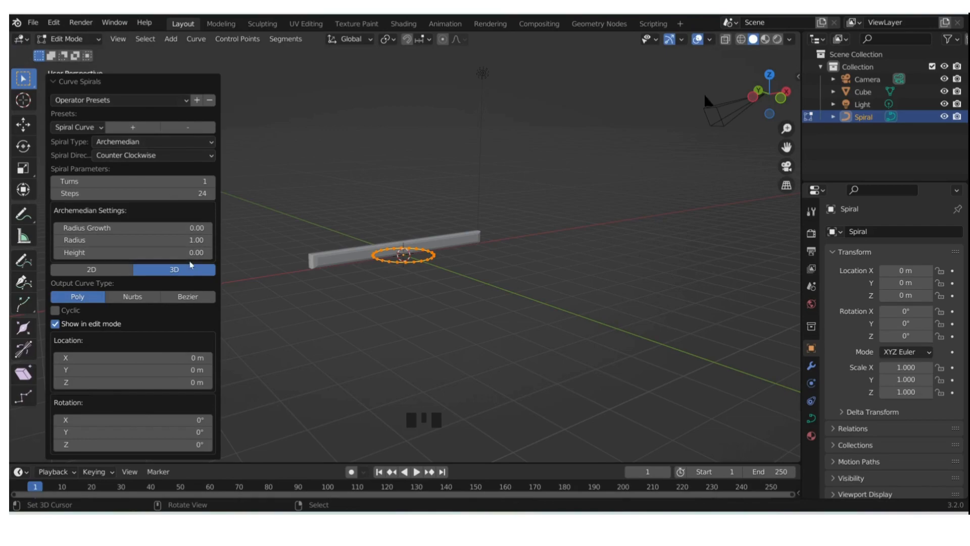
pyautogui.moveTo(188, 257); pyautogui.dragTo(203, 252)
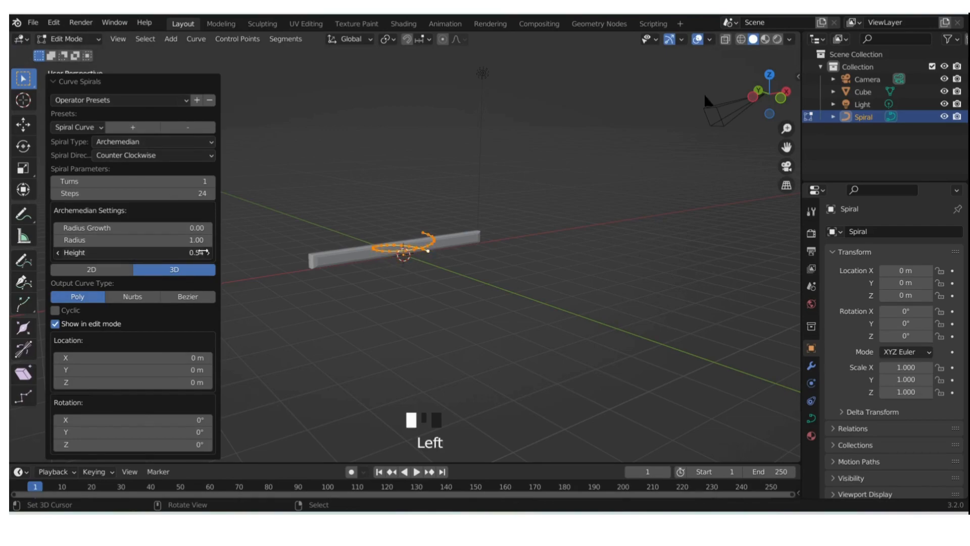
pyautogui.moveTo(196, 252)
pyautogui.mouseDown()
pyautogui.moveTo(186, 249)
pyautogui.moveTo(203, 237)
pyautogui.mouseUp()
pyautogui.moveTo(191, 193)
pyautogui.mouseDown()
pyautogui.moveTo(203, 181)
pyautogui.moveTo(190, 182)
pyautogui.mouseUp()
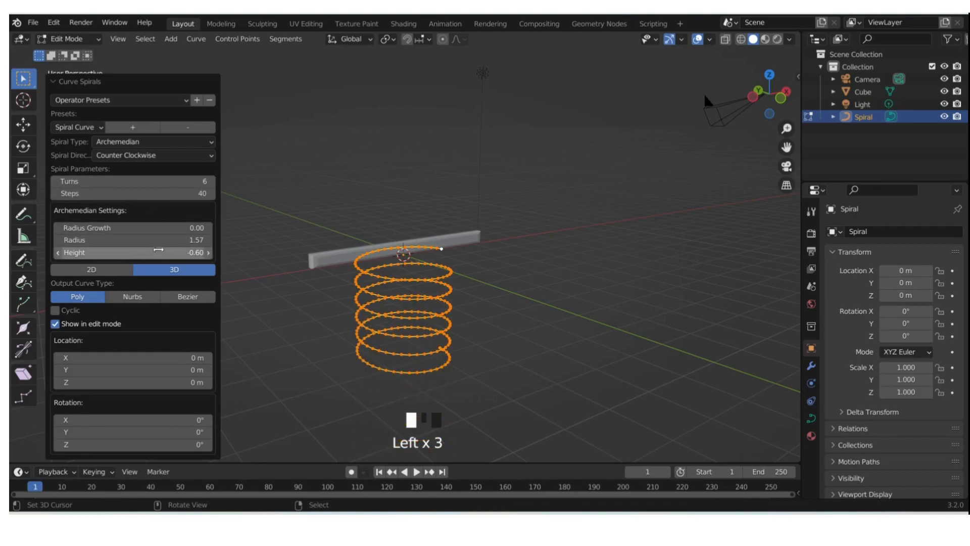
# Shape the spiral into a cone with radius growth 0.63, 7 turns, 32 steps, radius 0.13 and height -0.51
pyautogui.moveTo(172, 227); pyautogui.dragTo(191, 226)
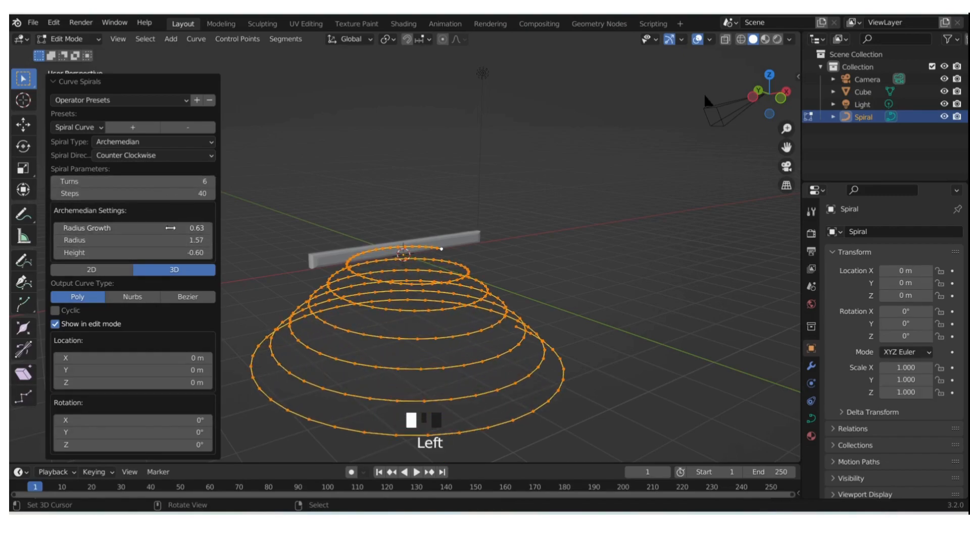
pyautogui.moveTo(191, 181); pyautogui.dragTo(169, 193)
pyautogui.moveTo(188, 239); pyautogui.dragTo(168, 238)
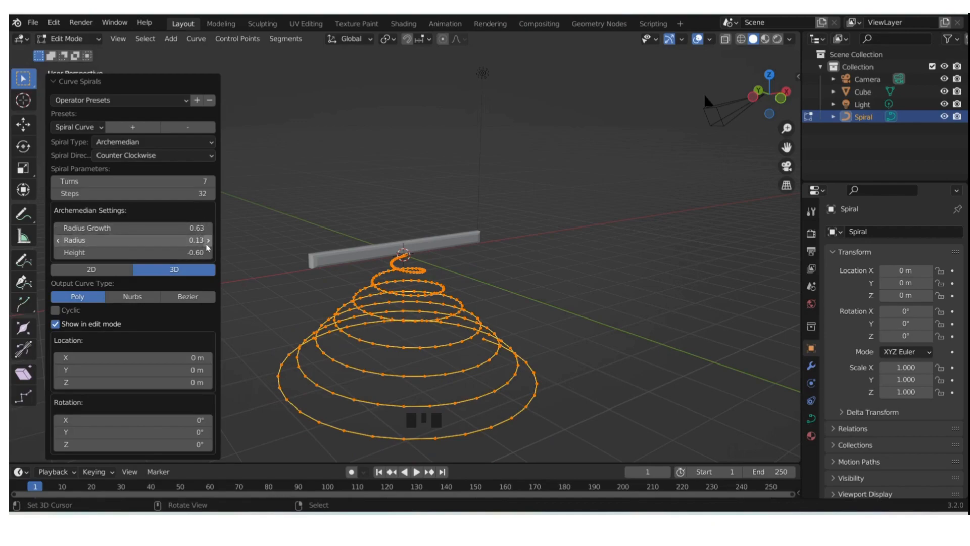
pyautogui.moveTo(201, 252); pyautogui.dragTo(202, 252)
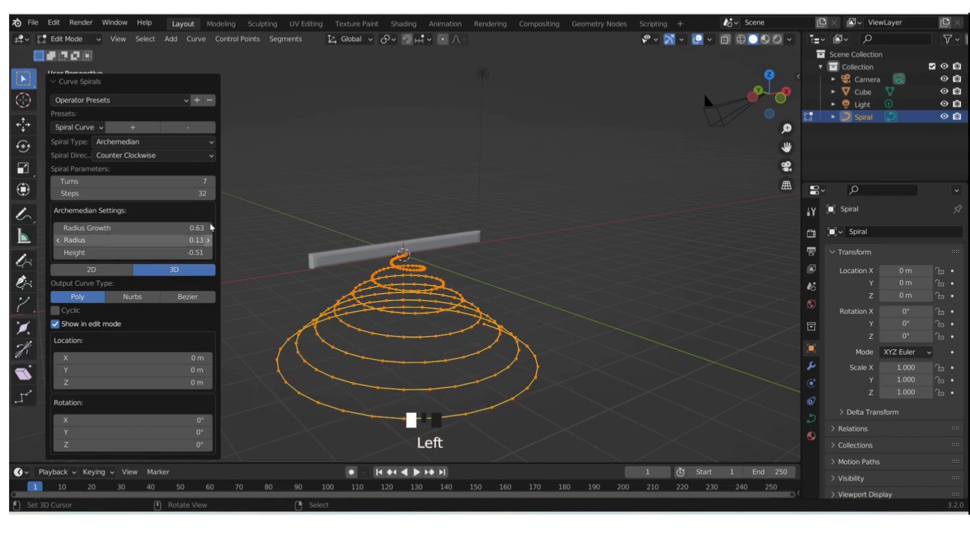
# Leave edit mode and scale the whole spiral down uniformly to about 0.287
pyautogui.press('Tab')
pyautogui.moveTo(440, 283); pyautogui.dragTo(508, 382, button='middle')
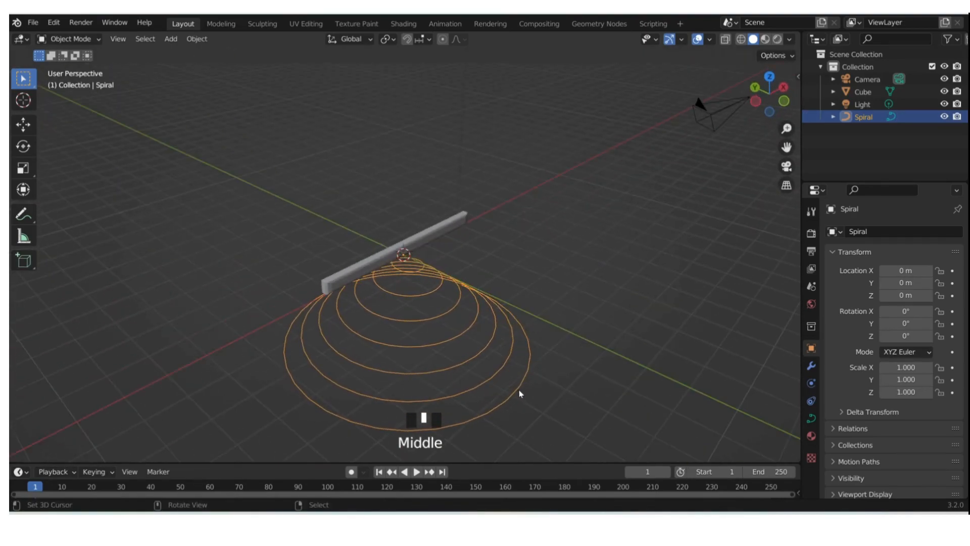
pyautogui.press('s')
pyautogui.click(423, 306)
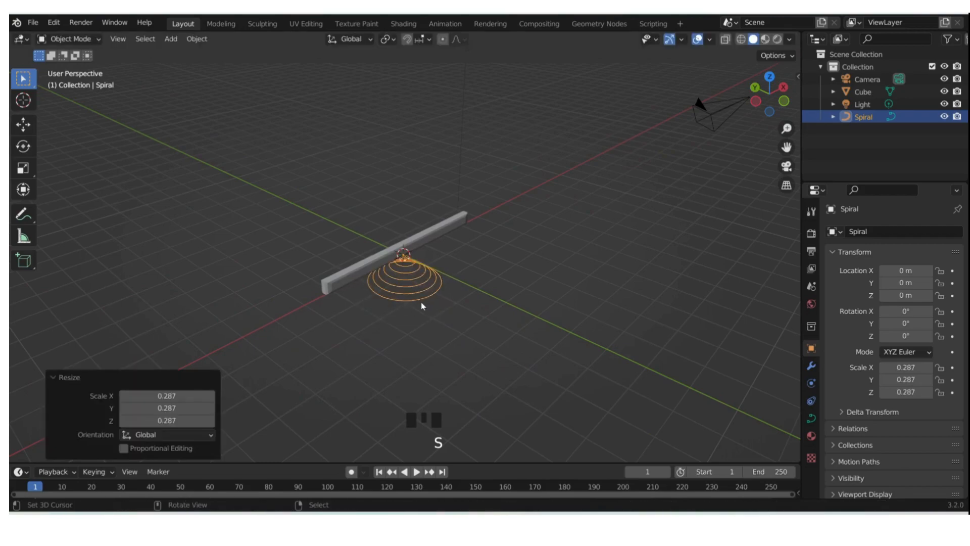
# Move the spiral about -2.61 m along the Y axis and apply its rotation and scale
pyautogui.press('g')
pyautogui.press('y')
pyautogui.click(491, 317)
pyautogui.hotkey('ctrl', 'a')
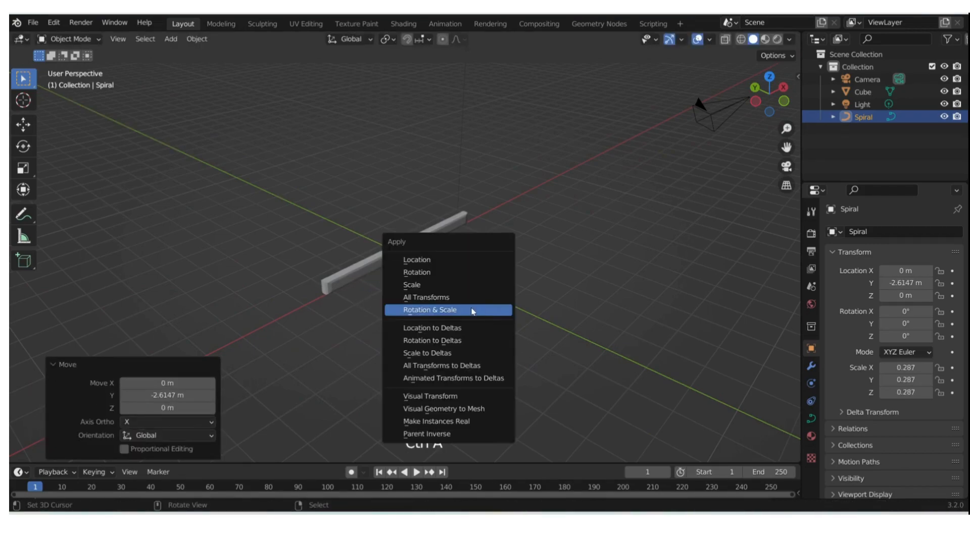
pyautogui.click(475, 311)
# Rotate the spiral 90° about the X axis and look at it from the front
pyautogui.scroll(4, 522, 309)
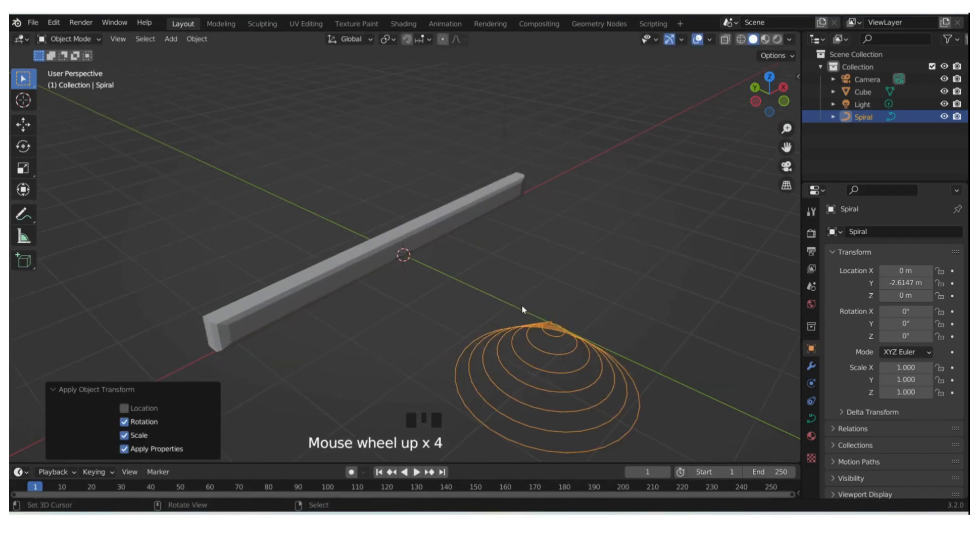
pyautogui.write('rx90')
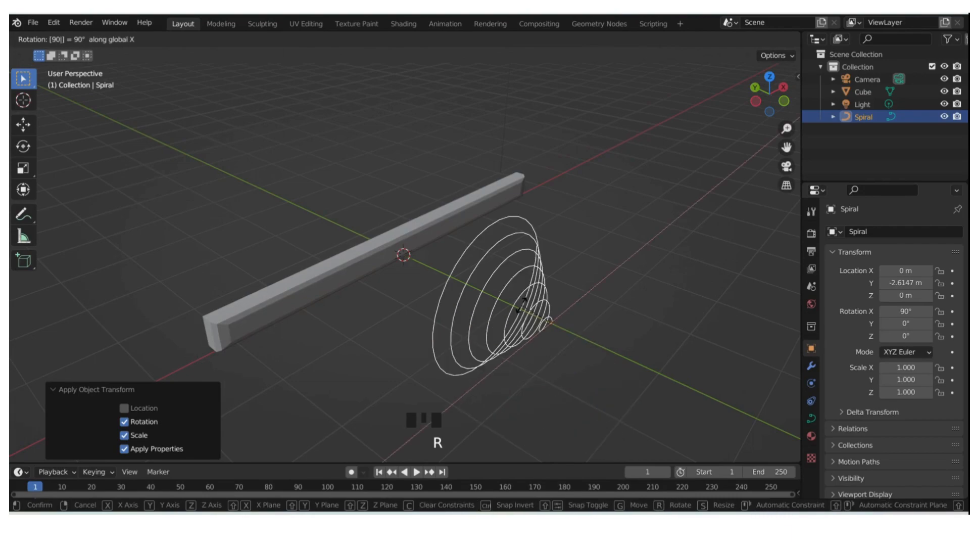
pyautogui.click(522, 304)
pyautogui.press('`')
pyautogui.click(497, 272)
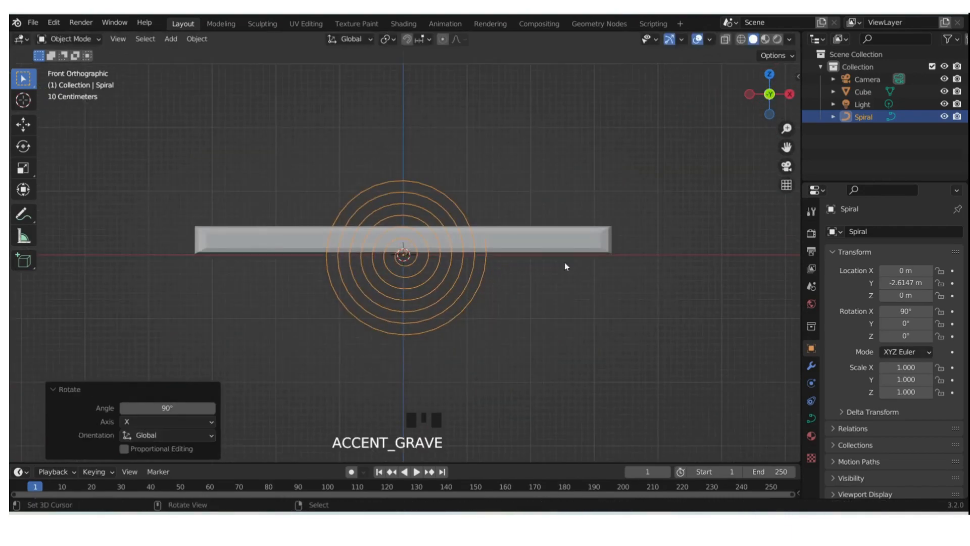
# In the spiral's curve geometry, try a 0.02 m offset, return it to 0 m and set the bevel depth to 0.32 m
pyautogui.click(811, 418)
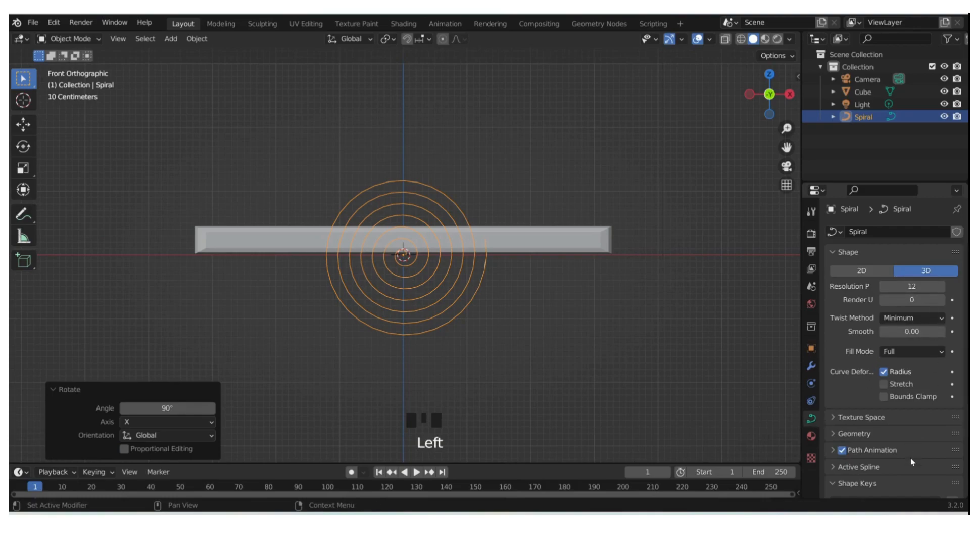
pyautogui.scroll(-2, 869, 429)
pyautogui.click(853, 413)
pyautogui.scroll(-2, 911, 444)
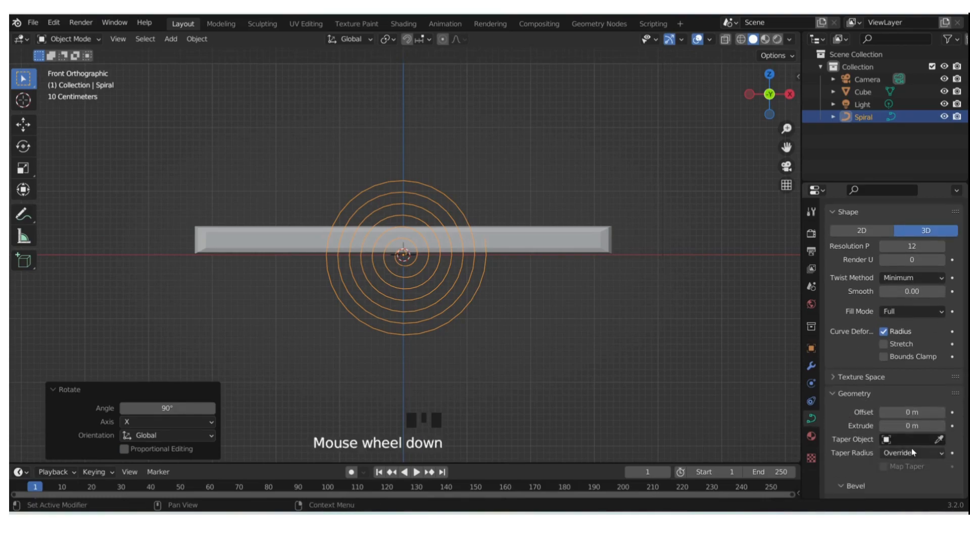
pyautogui.click(912, 392)
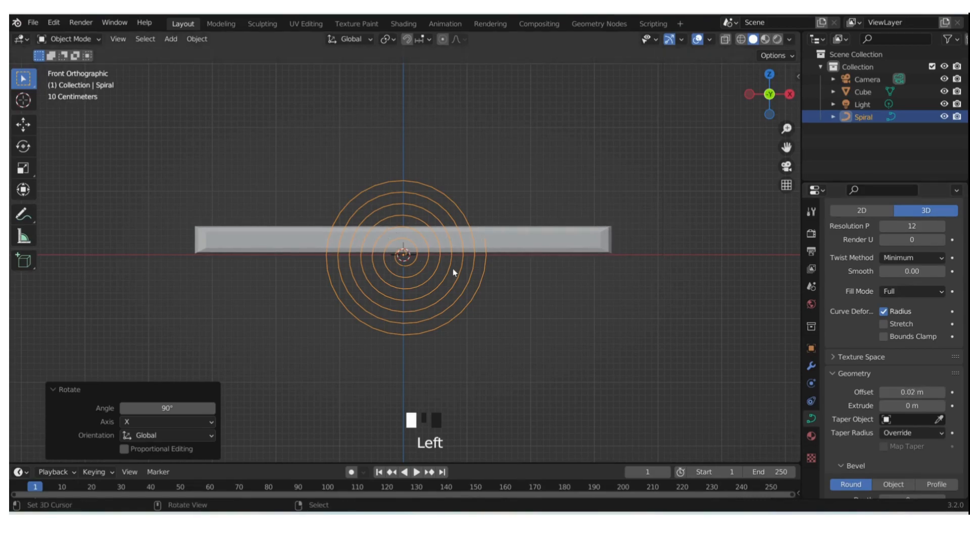
pyautogui.press('Tab')
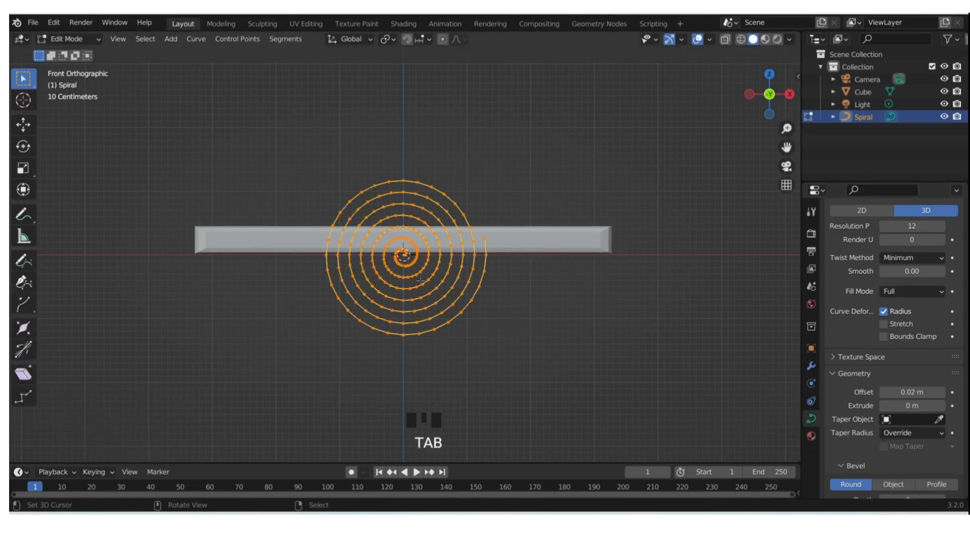
pyautogui.click(912, 392)
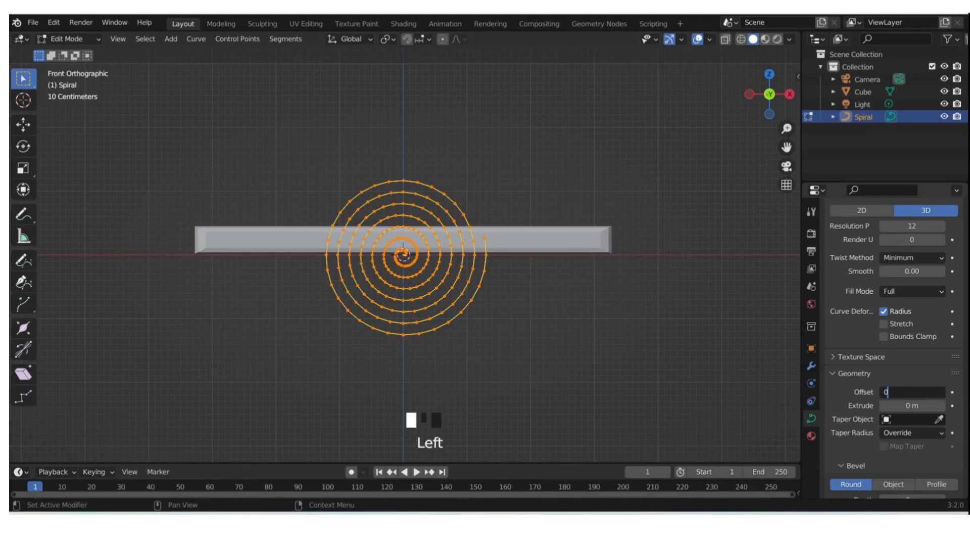
pyautogui.click(905, 420)
pyautogui.scroll(-4, 905, 420)
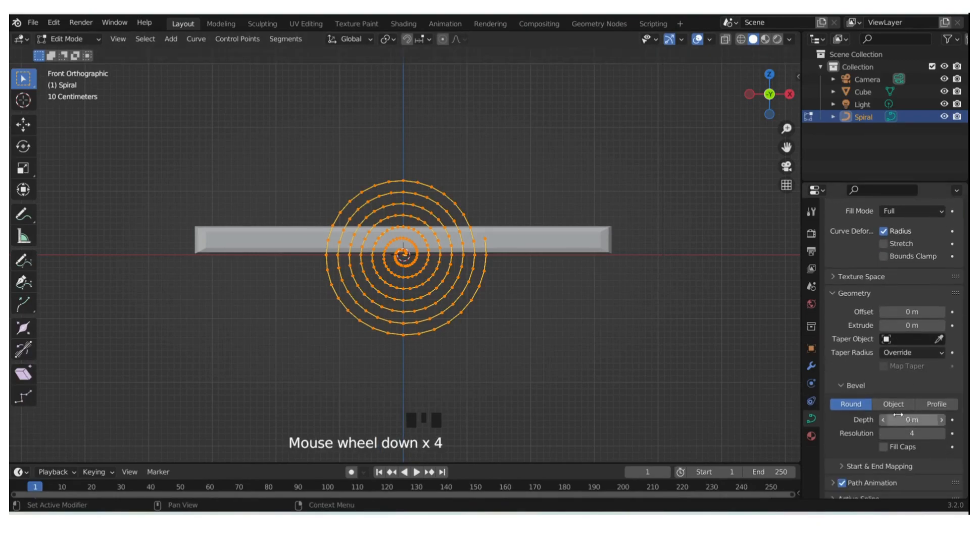
pyautogui.moveTo(901, 419); pyautogui.dragTo(938, 418)
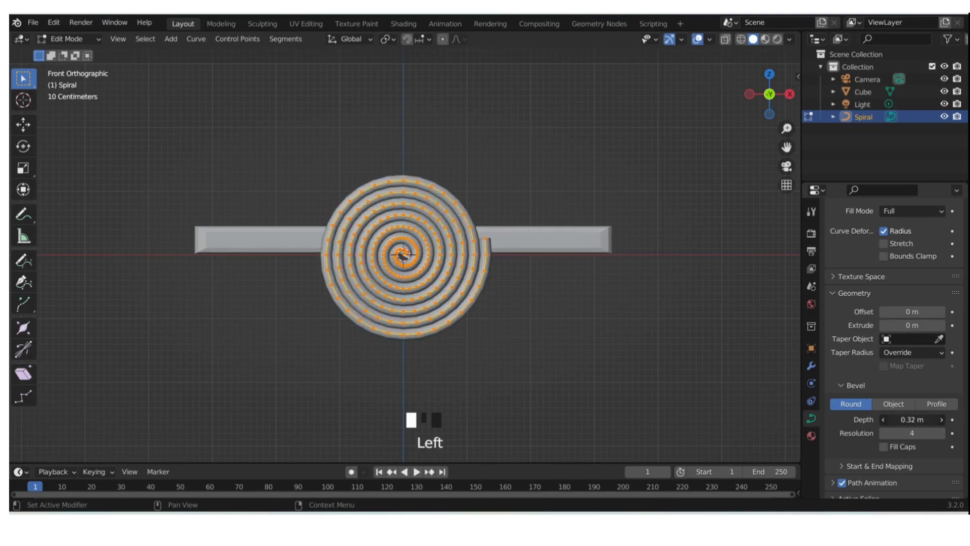
# Extrude the control point at the inner end of the spiral about -0.13 m along the Y axis
pyautogui.moveTo(505, 283); pyautogui.dragTo(475, 332, button='middle')
pyautogui.press('Tab')
pyautogui.scroll(3, 594, 284)
pyautogui.press('Tab')
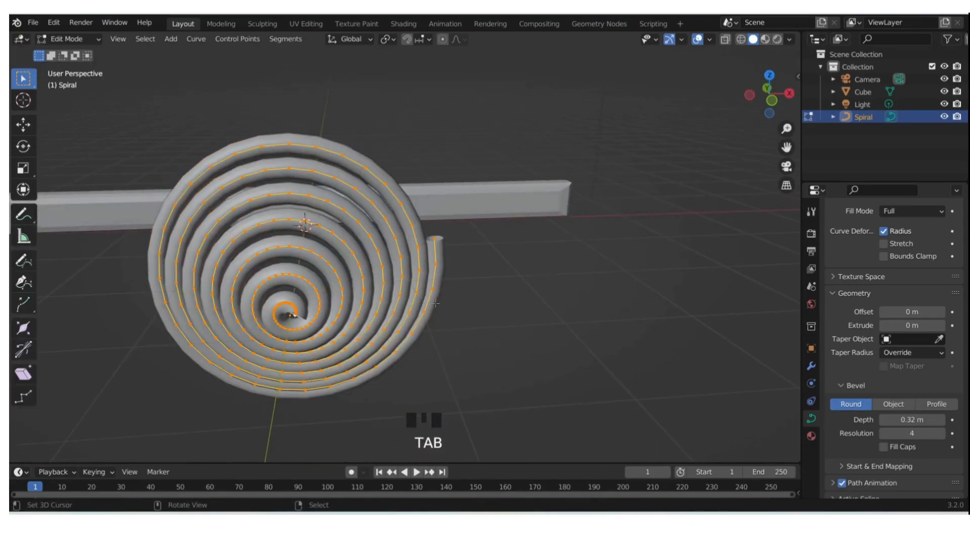
pyautogui.moveTo(543, 333); pyautogui.dragTo(461, 310, button='middle')
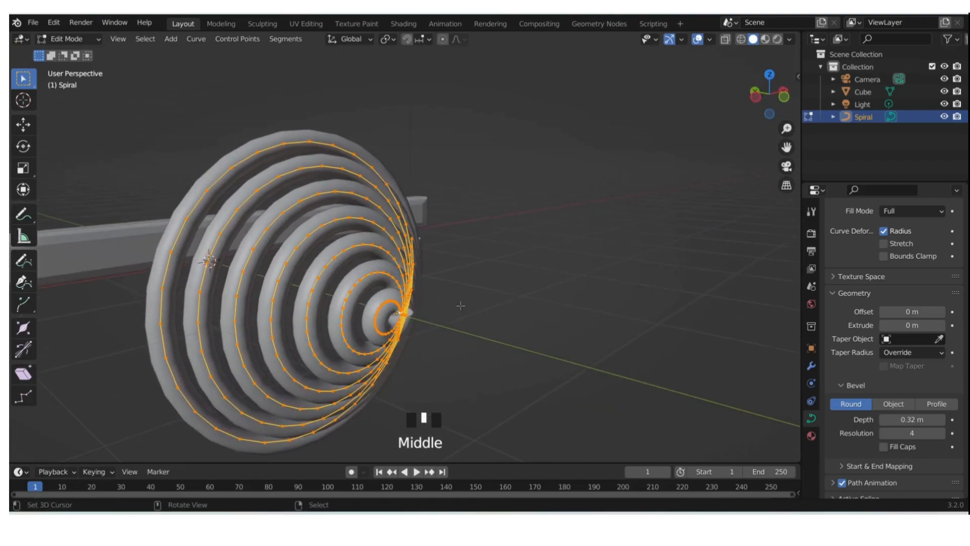
pyautogui.scroll(2, 442, 317)
pyautogui.rightClick(399, 350)
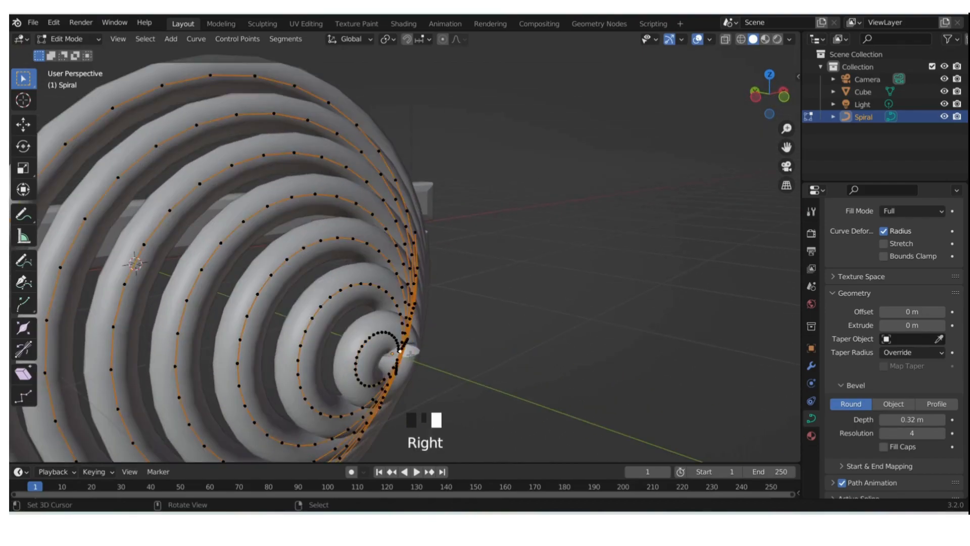
pyautogui.scroll(2, 428, 368)
pyautogui.moveTo(427, 367); pyautogui.dragTo(408, 339, button='middle')
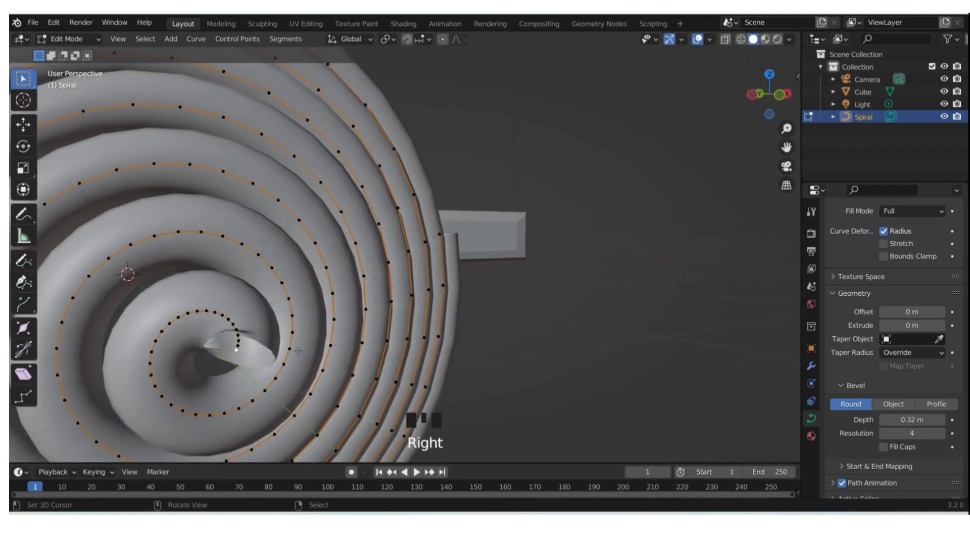
pyautogui.press('e')
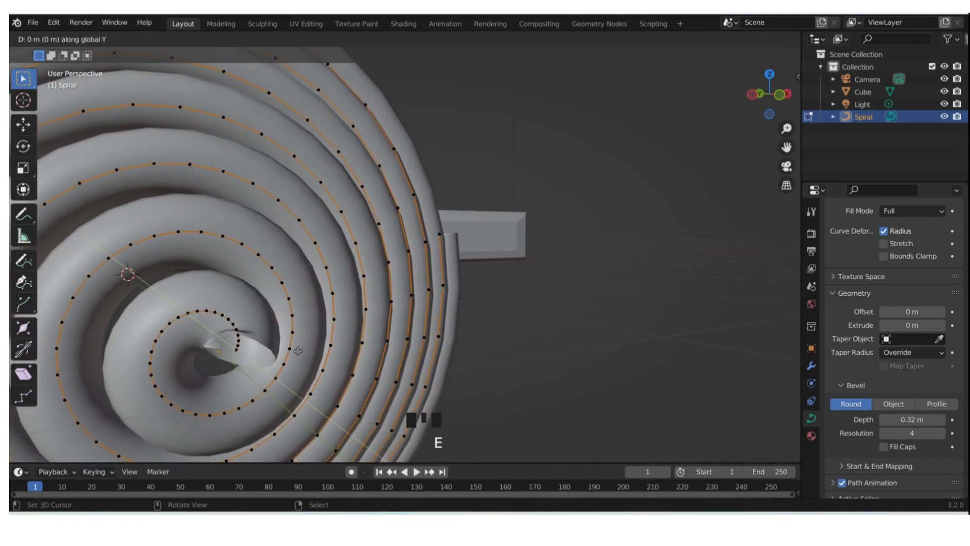
pyautogui.click(270, 323)
# Move the extruded end point about -0.22 m along Y and 0.18 m along X
pyautogui.press('`')
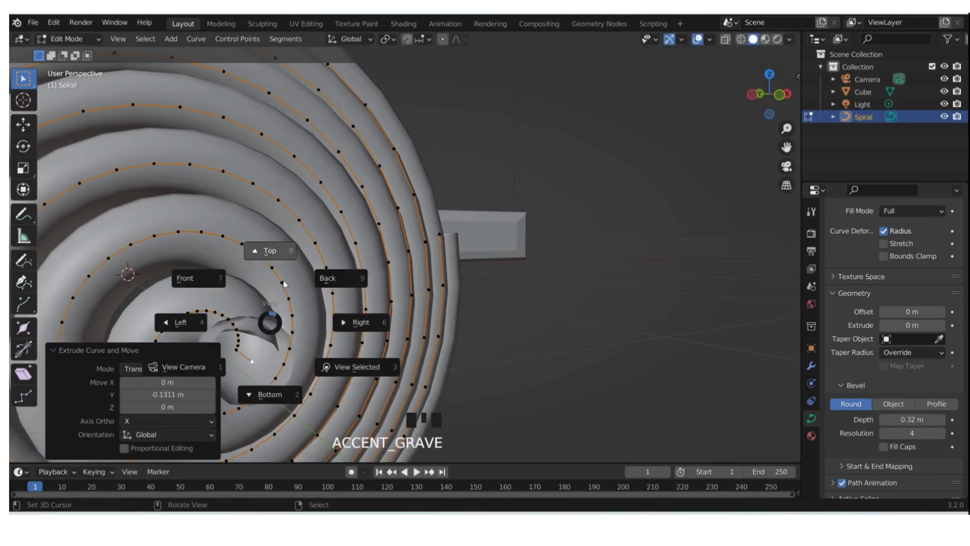
pyautogui.click(283, 286)
pyautogui.press('Tab')
pyautogui.press('Tab')
pyautogui.press('Tab')
pyautogui.press('Tab')
pyautogui.moveTo(303, 385); pyautogui.dragTo(372, 341, button='middle')
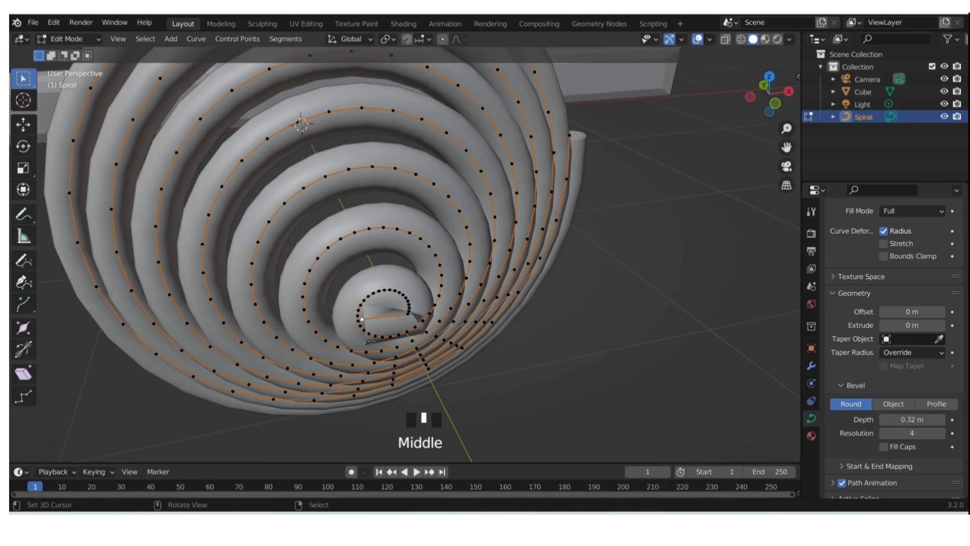
pyautogui.press('g')
pyautogui.press('y')
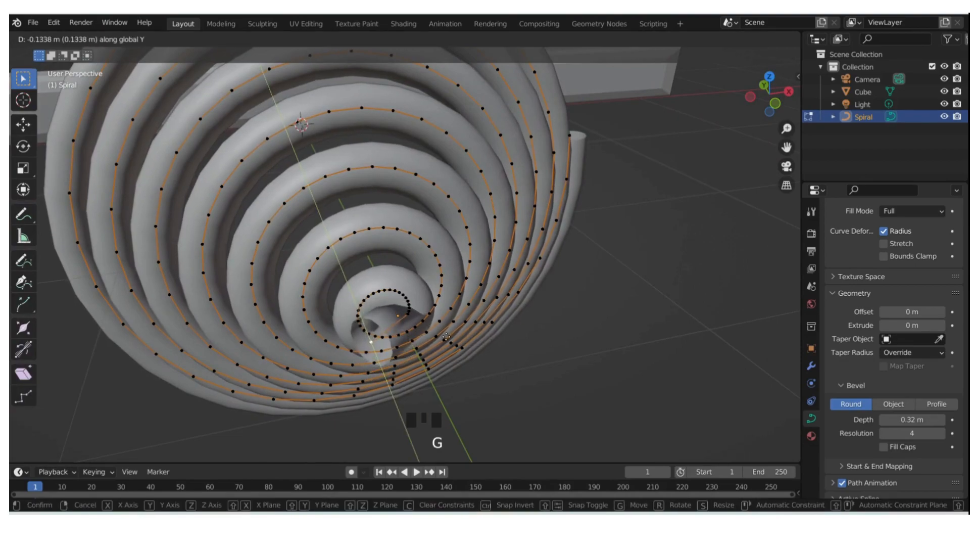
pyautogui.click(448, 355)
pyautogui.press('g')
pyautogui.press('x')
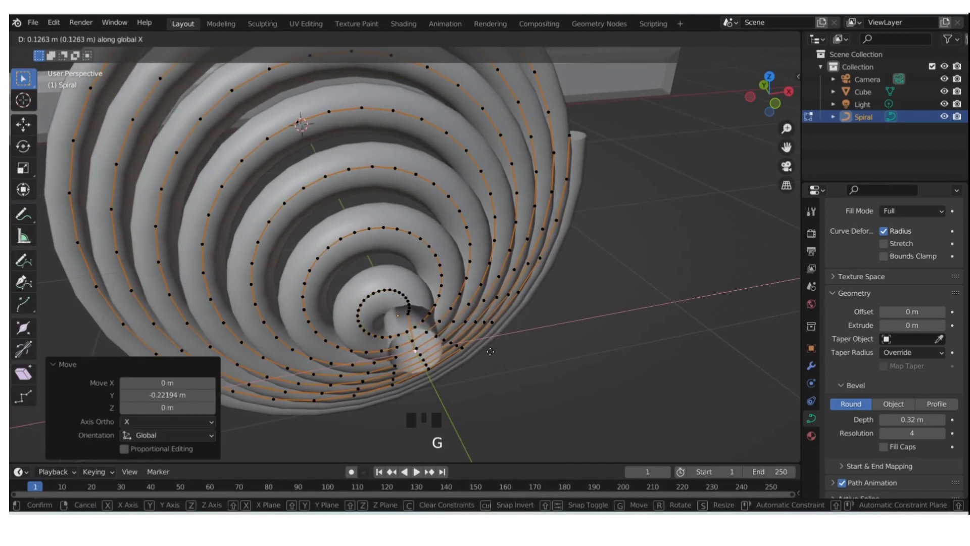
pyautogui.click(505, 349)
# In the left view, extrude the end point diagonally outward from the cone and downward
pyautogui.scroll(-5, 505, 349)
pyautogui.press('s')
pyautogui.rightClick(399, 340)
pyautogui.moveTo(400, 340); pyautogui.dragTo(418, 245, button='middle')
pyautogui.press('`')
pyautogui.click(341, 293)
pyautogui.scroll(4, 454, 283)
pyautogui.press('e')
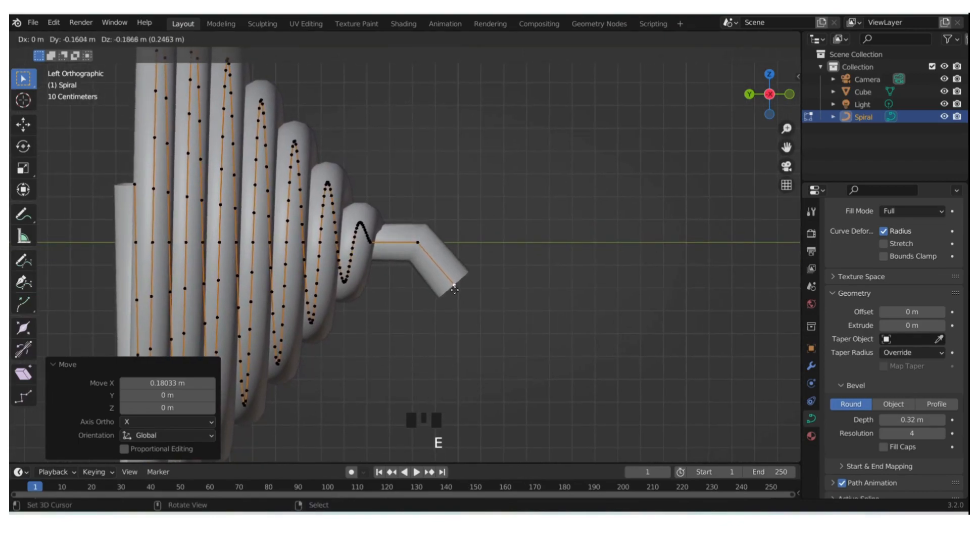
pyautogui.click(477, 310)
# Lower the tail's bend point along Z and move its end point about -0.21 m in Y and 0.26 m in Z
pyautogui.rightClick(418, 245)
pyautogui.press('g')
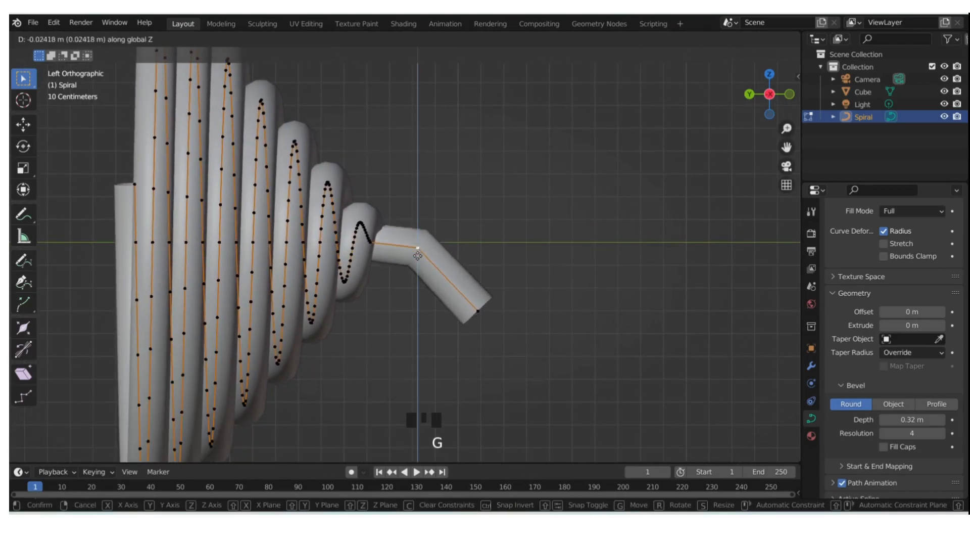
pyautogui.click(417, 305)
pyautogui.rightClick(478, 311)
pyautogui.press('g')
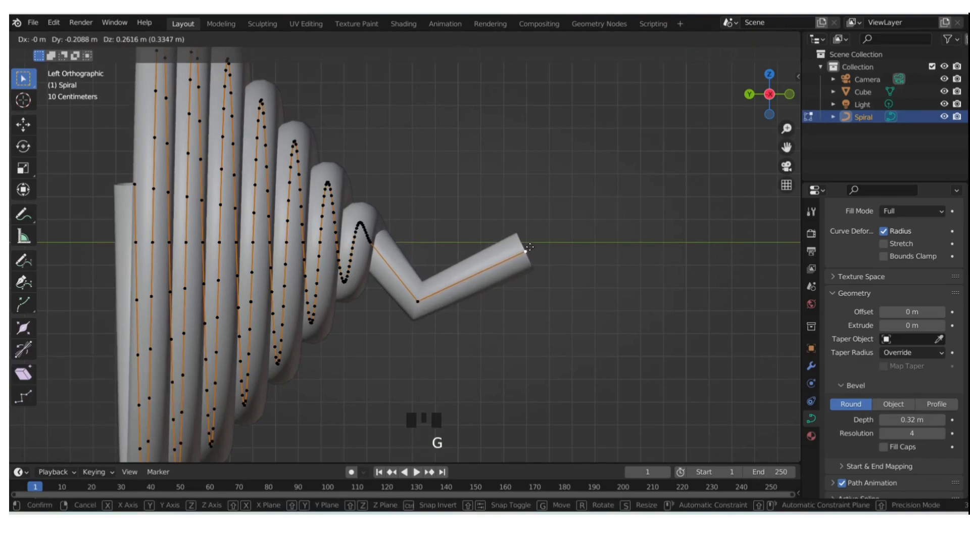
pyautogui.click(529, 247)
# Extrude the tail's end roughly along negative Y and shift its lowest bend point about -0.13 m along Y
pyautogui.press('e')
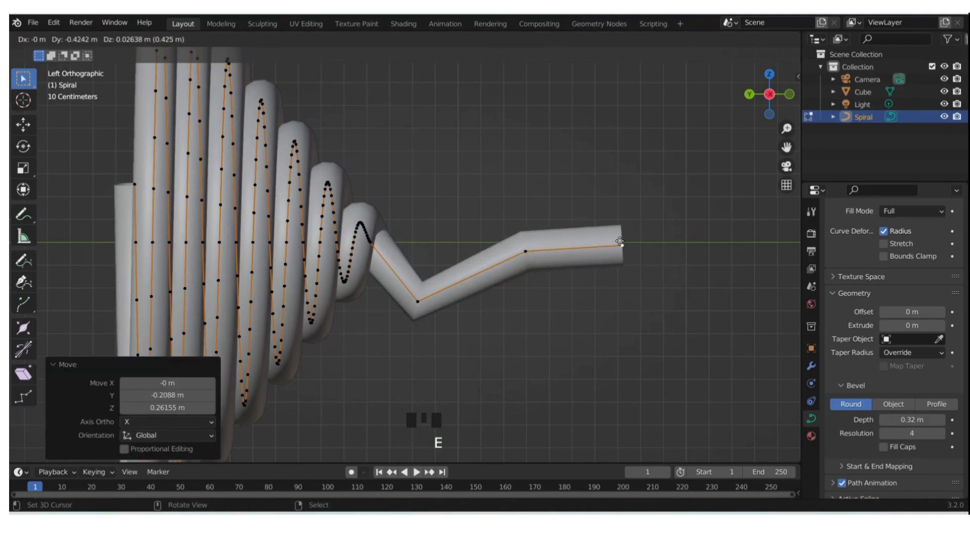
pyautogui.click(647, 243)
pyautogui.rightClick(418, 302)
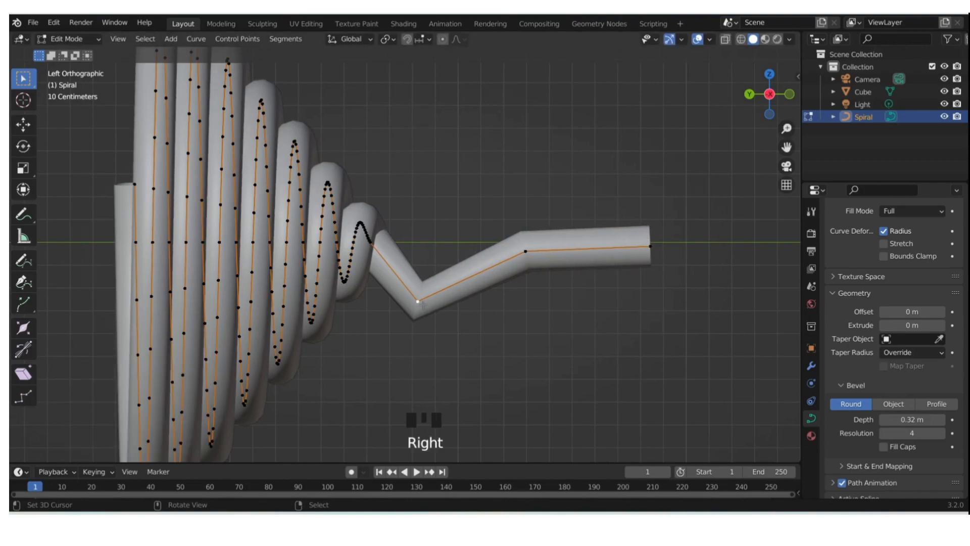
pyautogui.press('g')
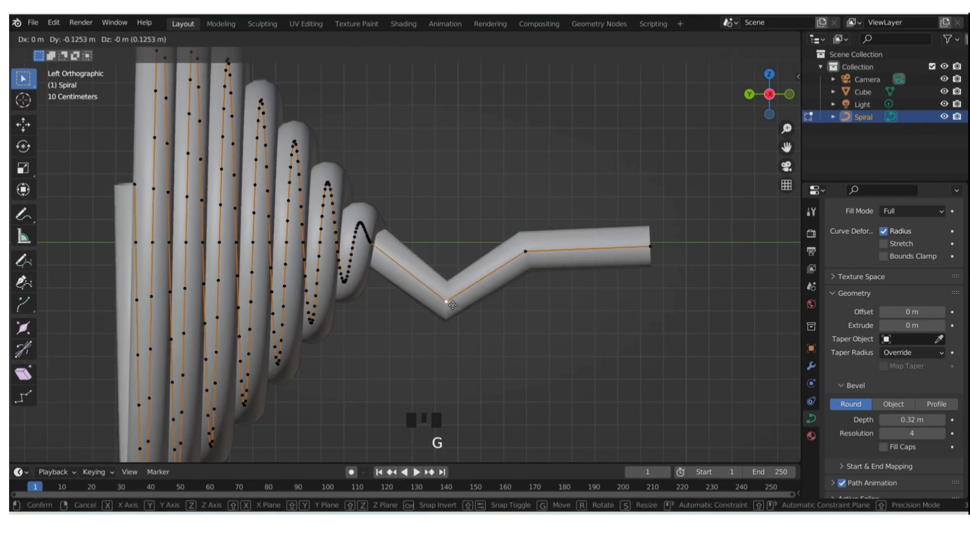
pyautogui.click(453, 304)
# Lower the point between the tail's bend and its end along Z until it is level with the bend
pyautogui.rightClick(525, 251)
pyautogui.press('g')
pyautogui.press('z')
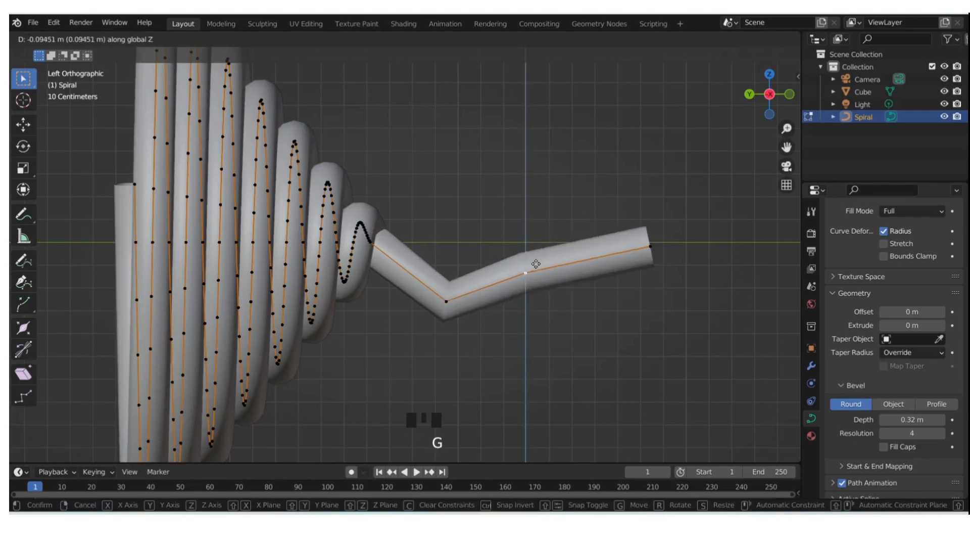
pyautogui.click(539, 289)
# In the top view, extrude the tail's end point about -0.41 m along X and about 0.62 m along Y
pyautogui.press('Right')
pyautogui.press('`')
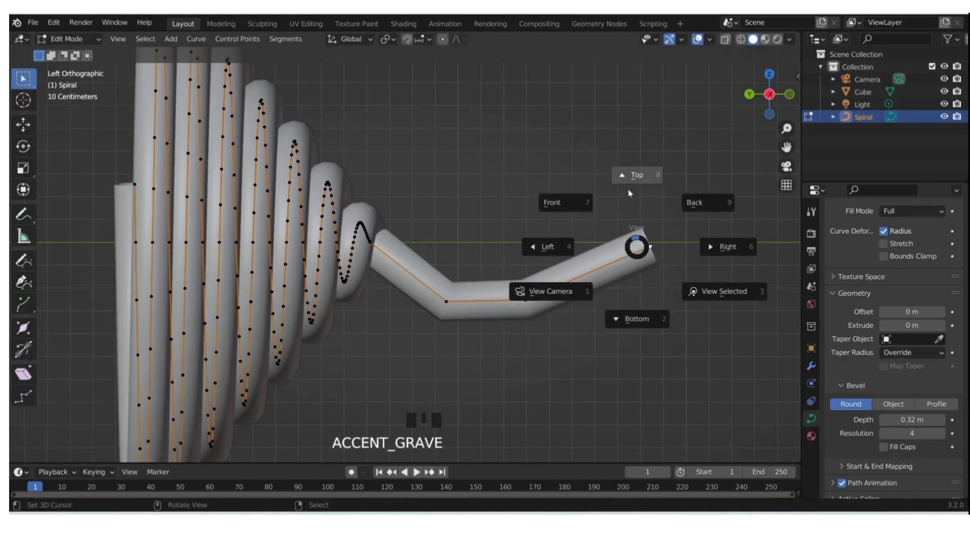
pyautogui.click(639, 174)
pyautogui.scroll(-3, 393, 416)
pyautogui.press('e')
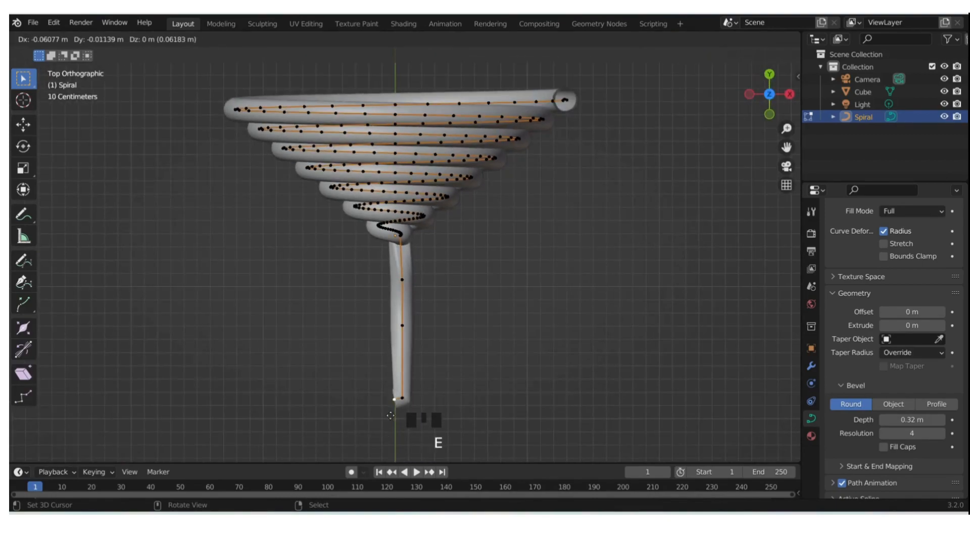
pyautogui.click(344, 410)
pyautogui.press('e')
pyautogui.press('y')
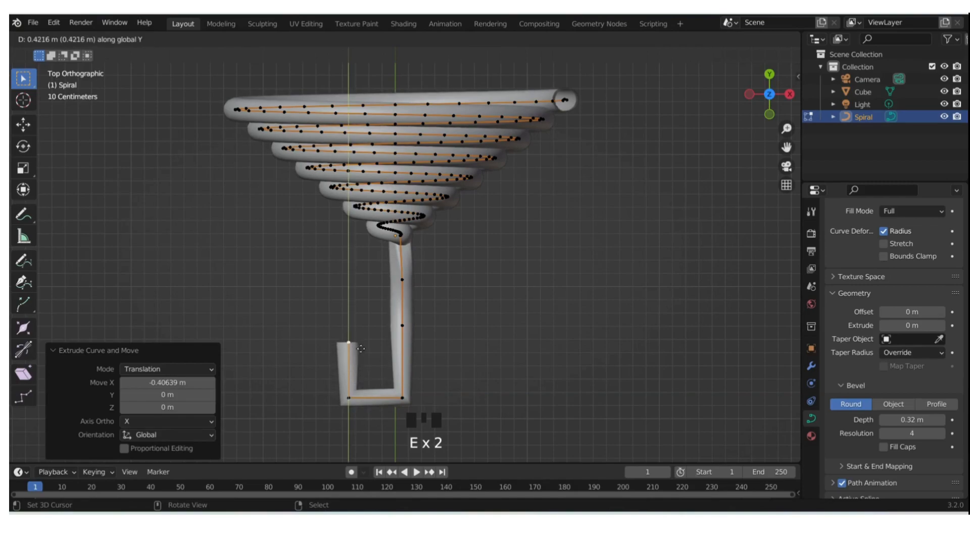
pyautogui.click(371, 328)
# Extrude a slanted segment toward the cone and pull its end back about -0.16 m in X and -0.37 m in Y
pyautogui.press('e')
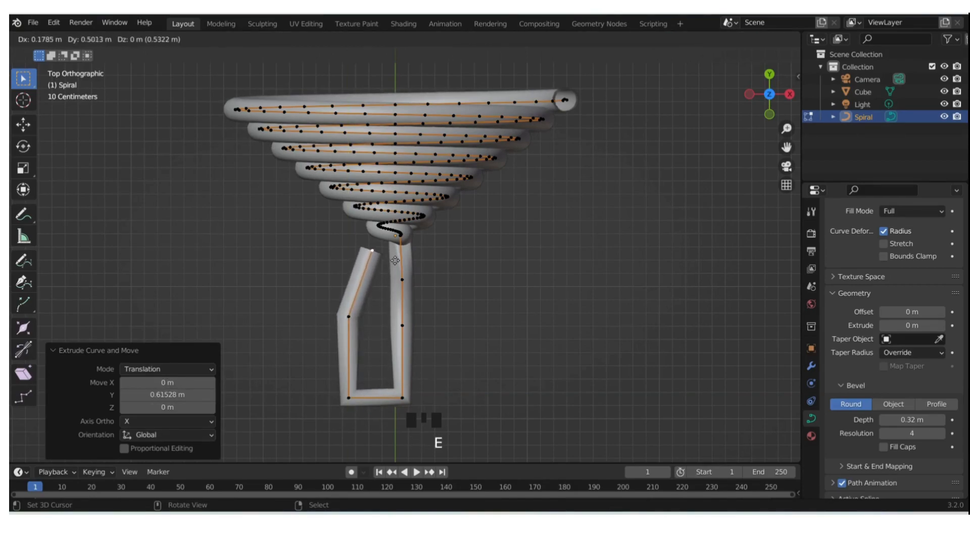
pyautogui.click(402, 242)
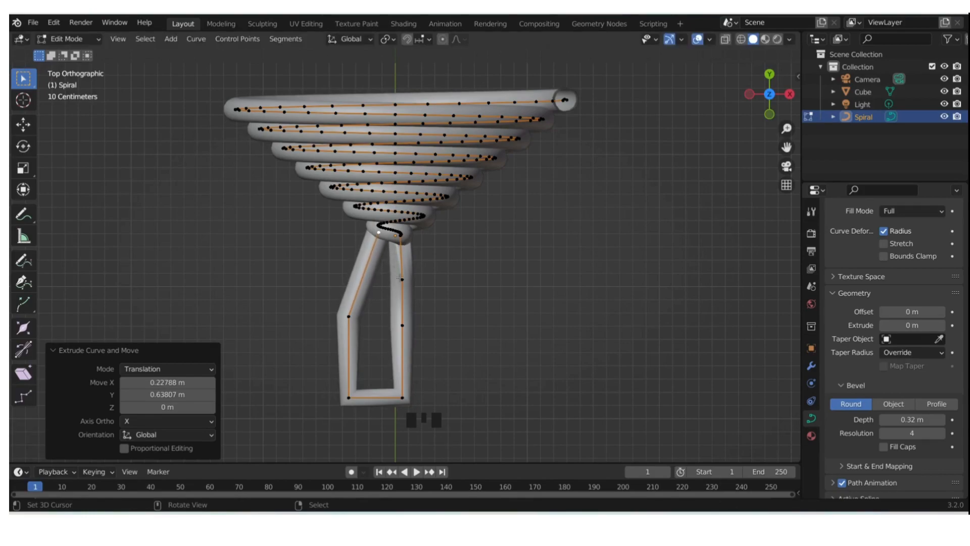
pyautogui.press('g')
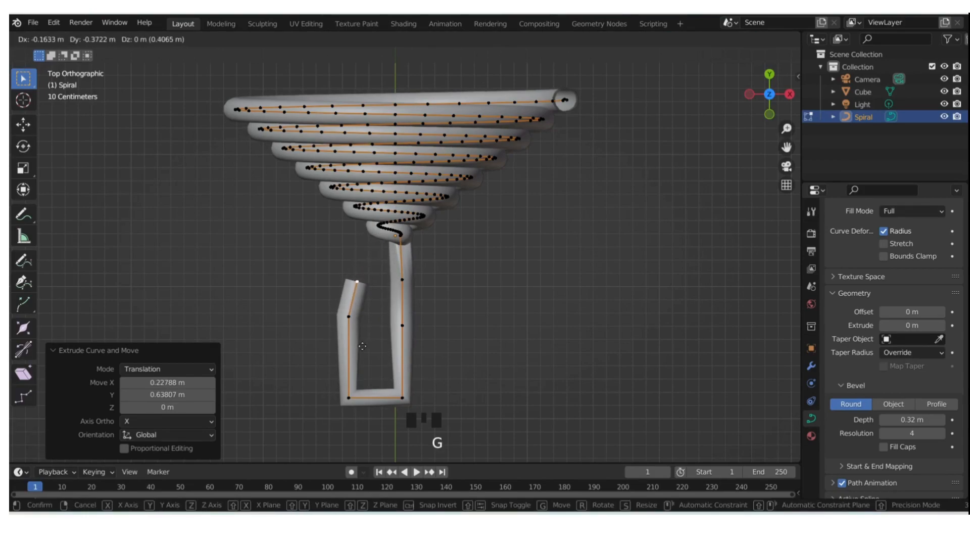
pyautogui.click(362, 346)
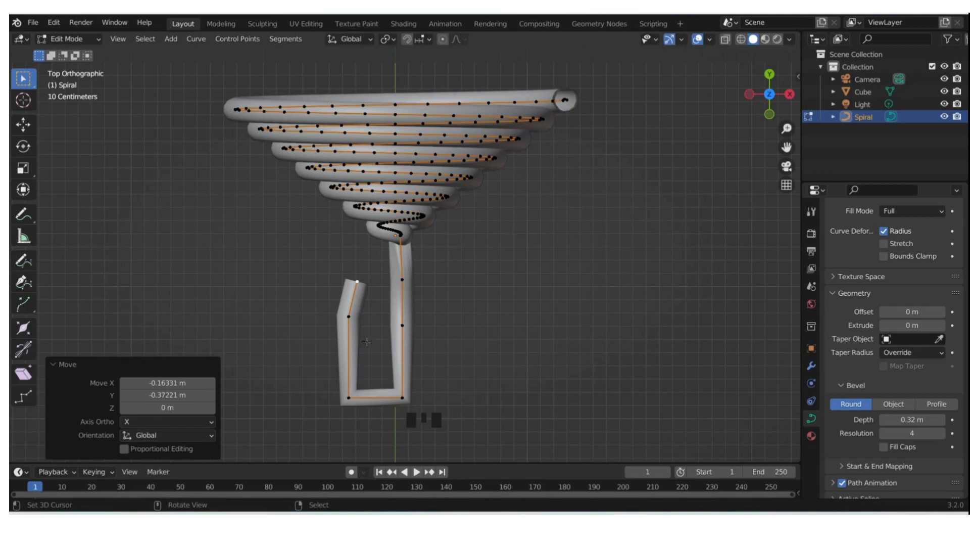
# Extrude the tail's end about 0.29 m along Y and shift the new point in X and Y to meet the cone's tip
pyautogui.press('e')
pyautogui.press('y')
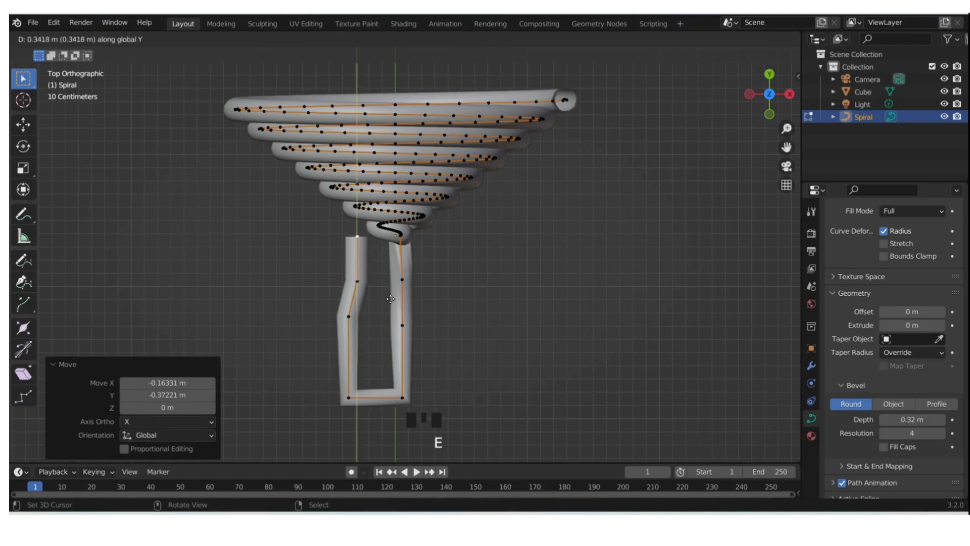
pyautogui.click(391, 297)
pyautogui.press('g')
pyautogui.press('x')
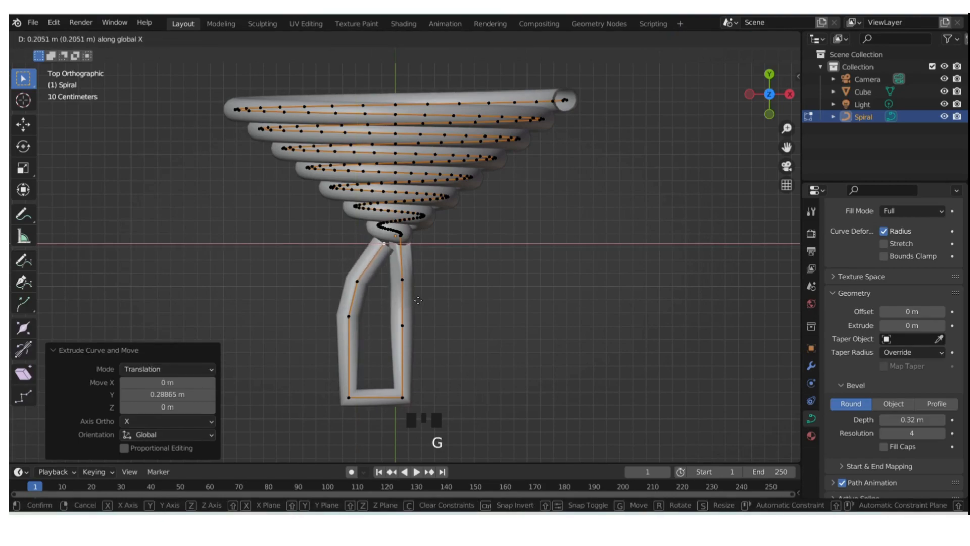
pyautogui.click(416, 292)
pyautogui.press('g')
pyautogui.click(420, 288)
# In the left view, lower the straight leg's point nearest the cone about -0.24 m along Z, level with the other leg's bend
pyautogui.moveTo(419, 289); pyautogui.dragTo(451, 250, button='middle')
pyautogui.press('`')
pyautogui.click(421, 307)
pyautogui.scroll(3, 448, 226)
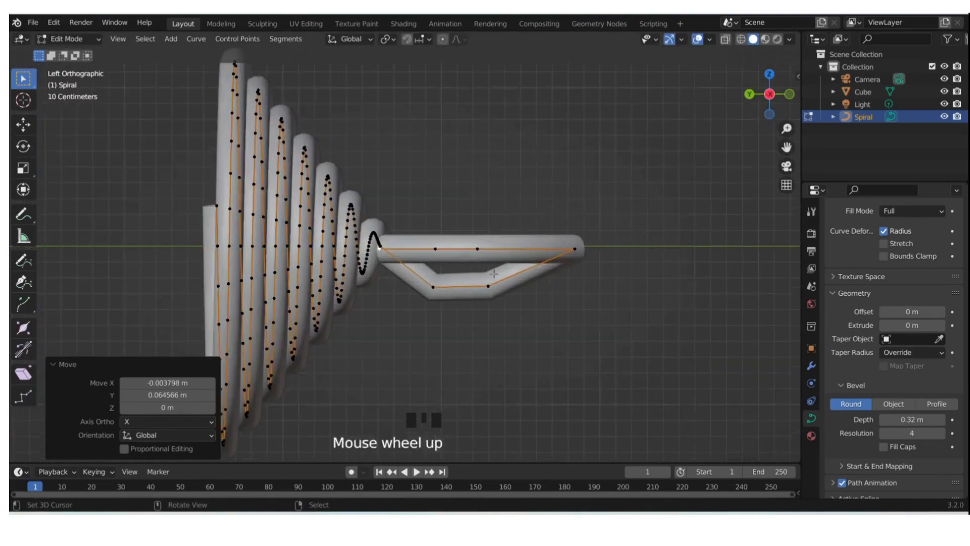
pyautogui.press('g')
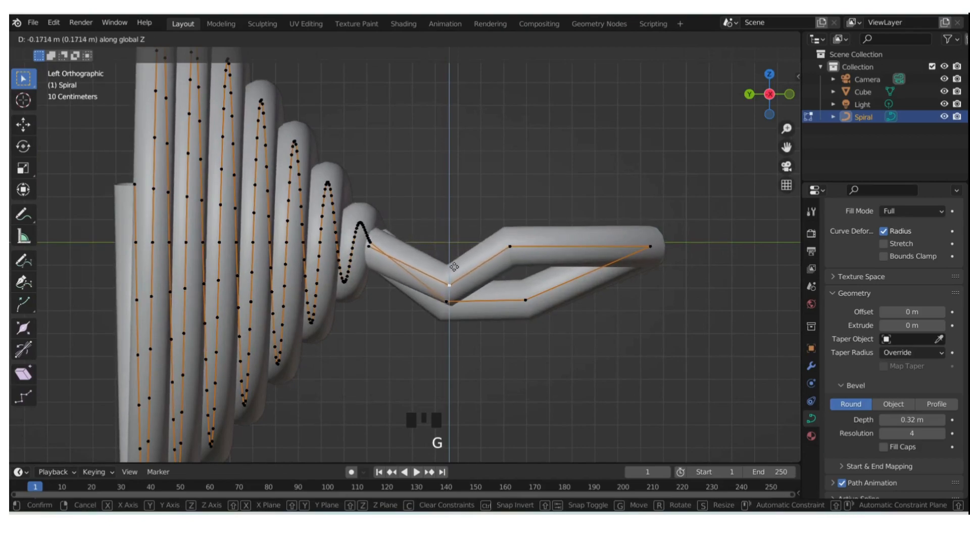
pyautogui.click(450, 282)
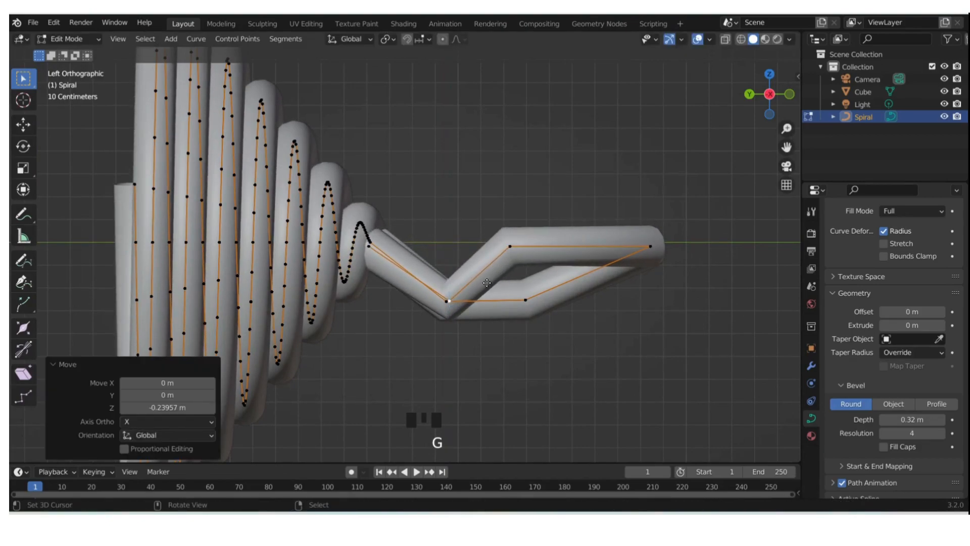
# Move the straight leg's second point about -0.08 m in Y and -0.24 m in Z onto the other leg's bend
pyautogui.press('g')
pyautogui.rightClick(511, 245)
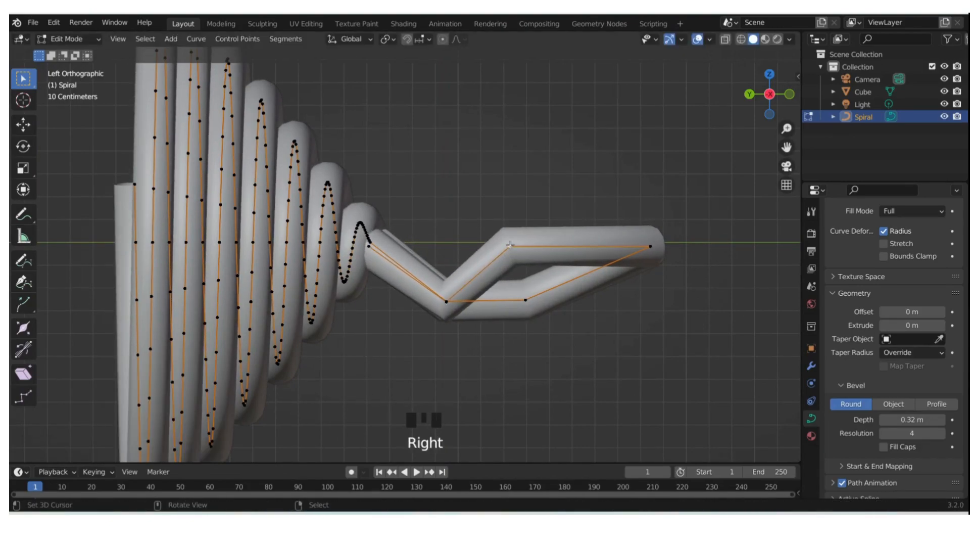
pyautogui.press('g')
pyautogui.click(526, 298)
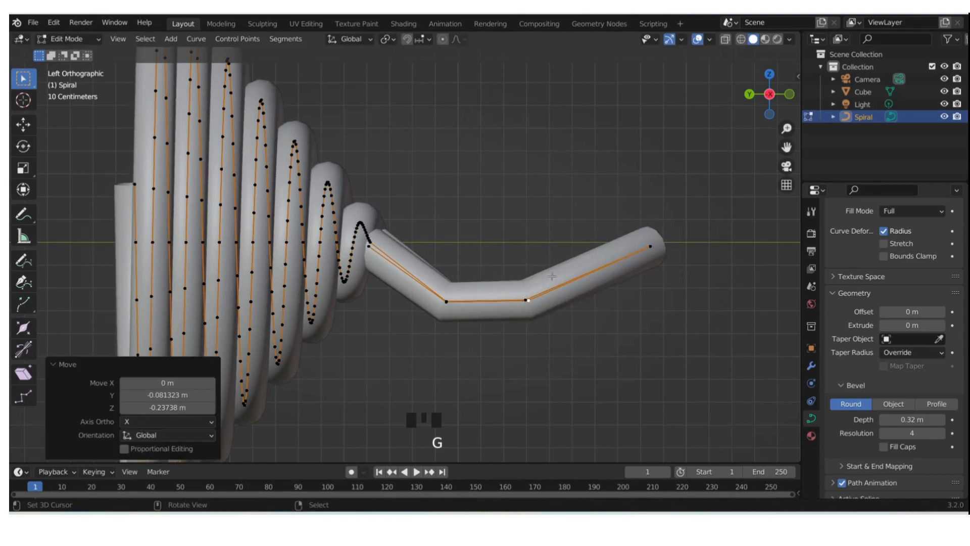
# In the top view, select the tail loop's bend and end points and shift them slightly along positive X
pyautogui.moveTo(576, 200); pyautogui.dragTo(382, 209, button='middle')
pyautogui.press('`')
pyautogui.click(390, 166)
pyautogui.scroll(-4, 468, 362)
pyautogui.moveTo(323, 393); pyautogui.dragTo(469, 292)
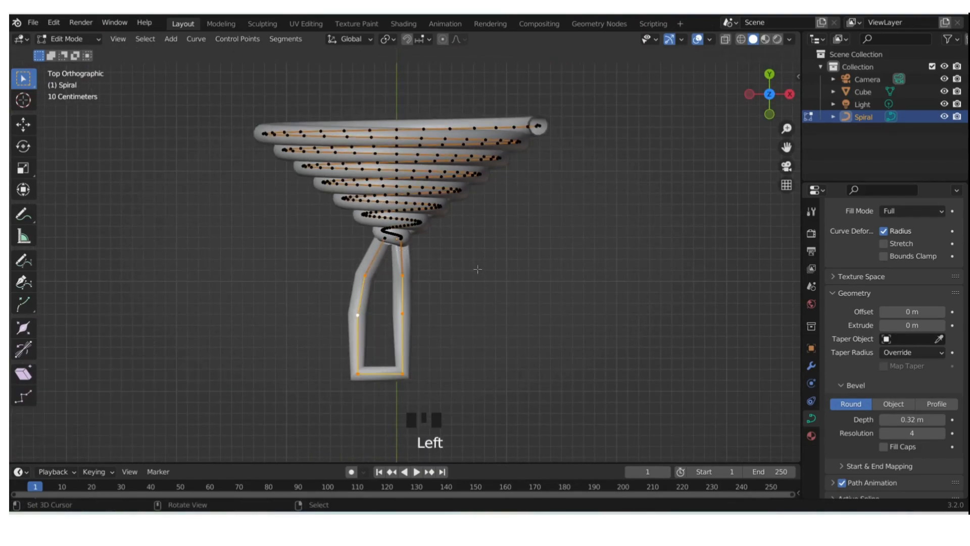
pyautogui.press('g')
pyautogui.press('x')
pyautogui.click(491, 268)
pyautogui.moveTo(491, 268); pyautogui.dragTo(518, 240, button='middle')
# Convert the spiral curve to a mesh and open the mesh for editing
pyautogui.press('Tab')
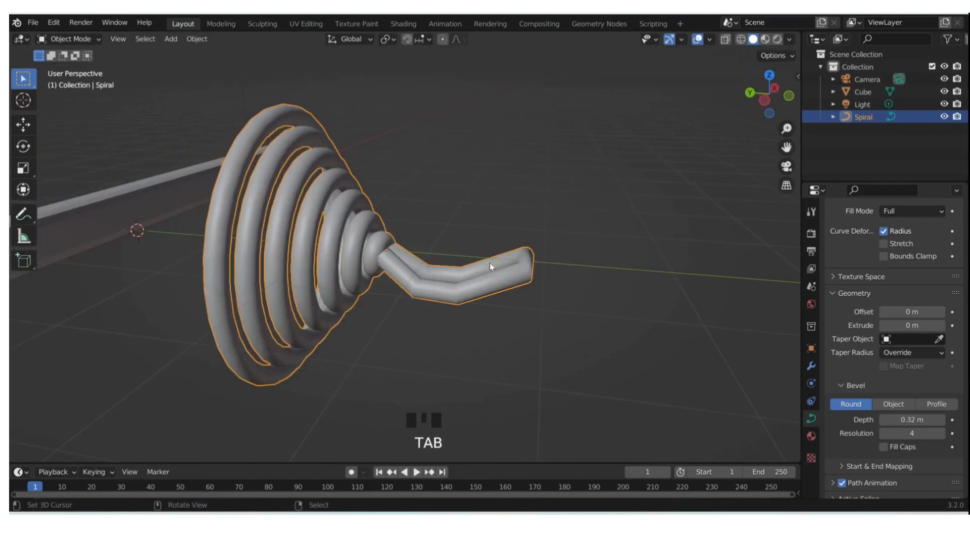
pyautogui.rightClick(443, 245)
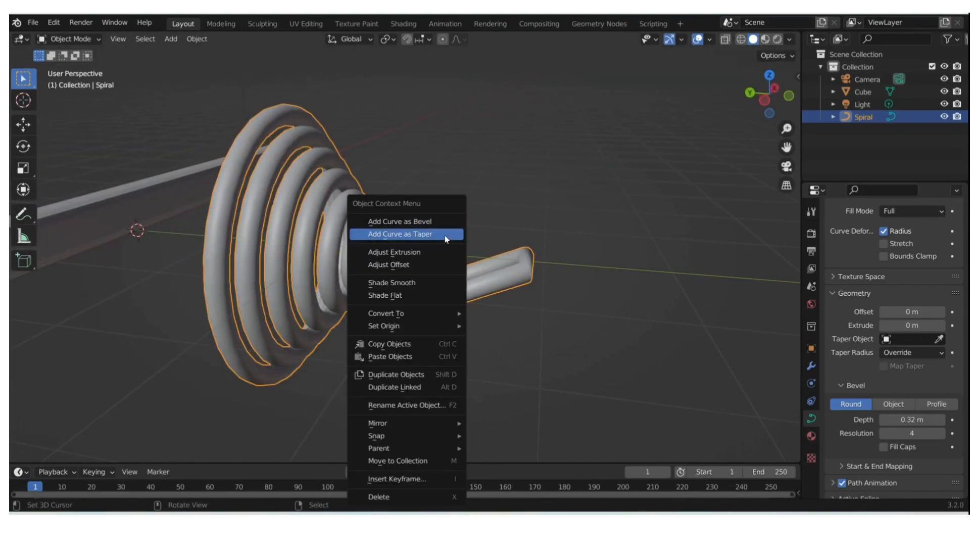
pyautogui.moveTo(444, 326)
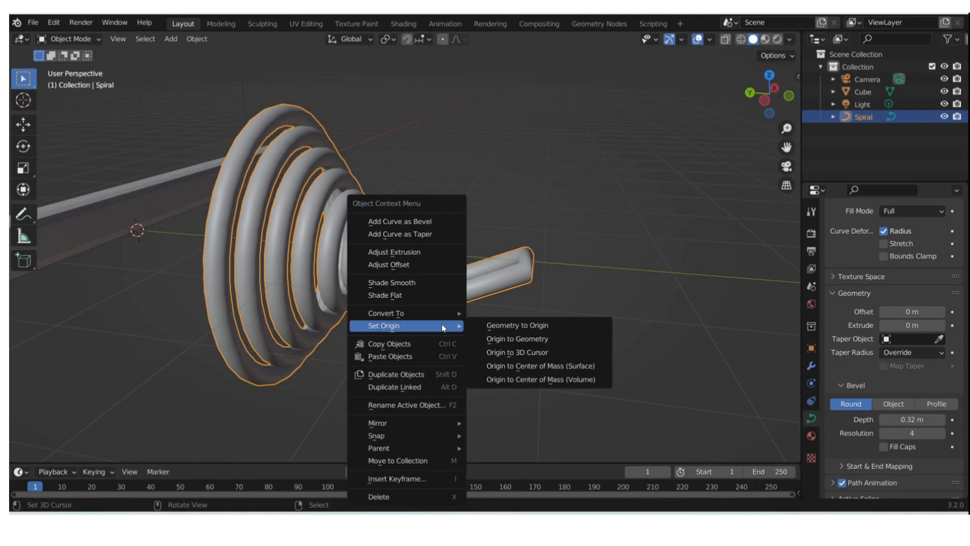
pyautogui.moveTo(453, 310)
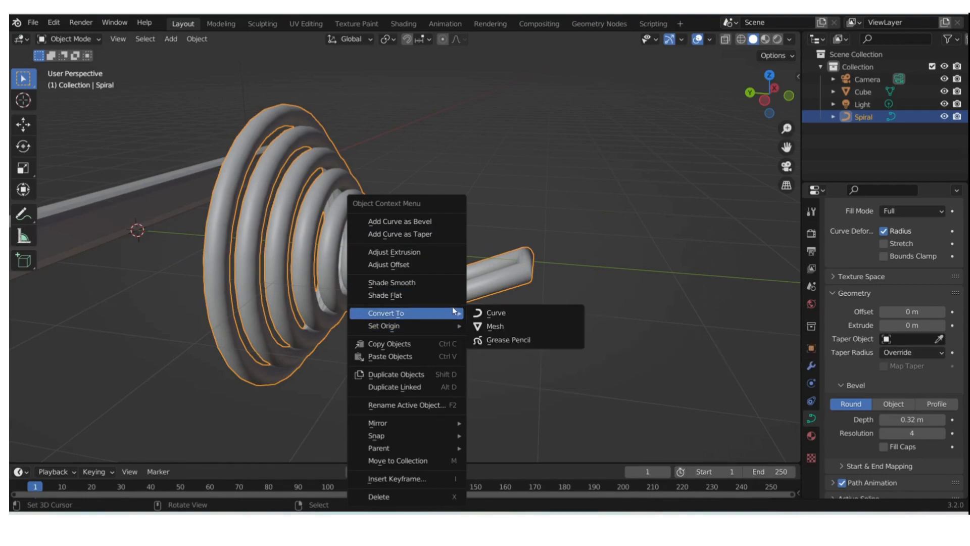
pyautogui.click(492, 326)
pyautogui.press('Tab')
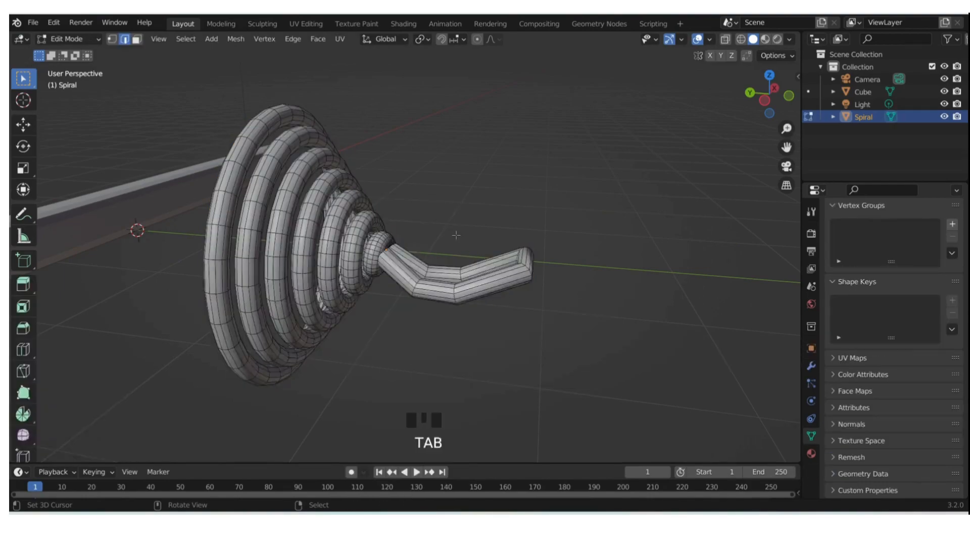
# Try to bevel the vertex loops at the bends of both tail legs with one segment
pyautogui.scroll(3, 456, 235)
pyautogui.press('1')
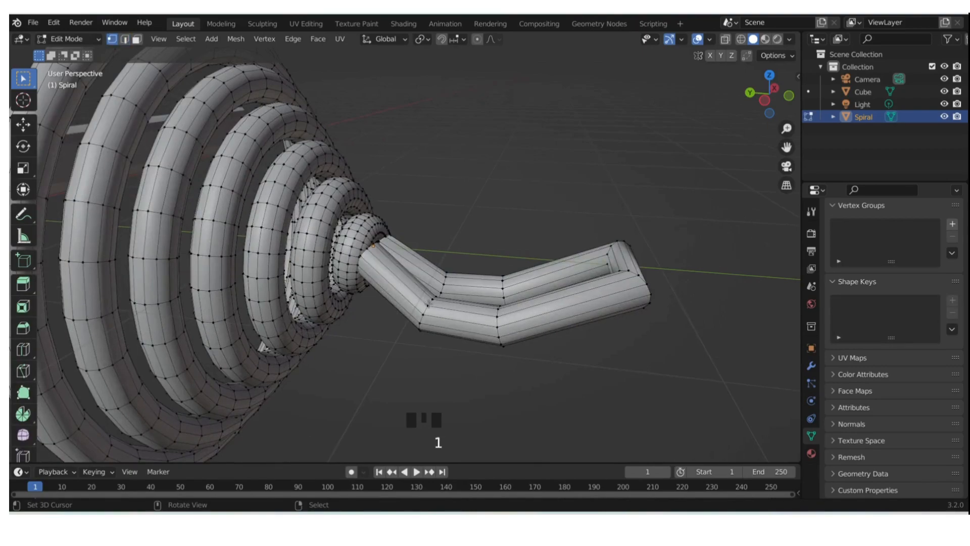
pyautogui.keyDown('alt'); pyautogui.keyDown('shift'); pyautogui.rightClick(444, 283); pyautogui.keyUp('shift'); pyautogui.keyUp('alt')
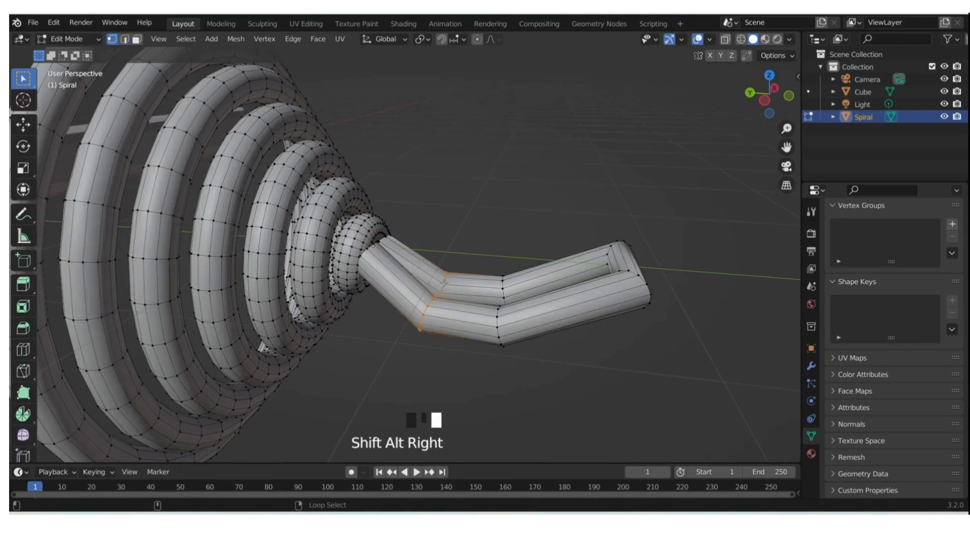
pyautogui.keyDown('alt'); pyautogui.keyDown('shift'); pyautogui.rightClick(502, 288); pyautogui.keyUp('shift'); pyautogui.keyUp('alt')
pyautogui.hotkey('ctrl', 'z')
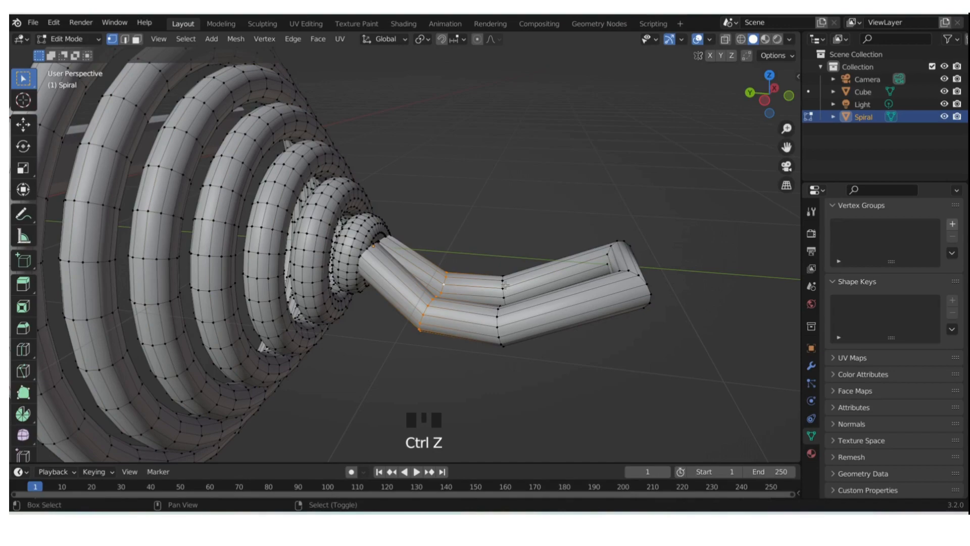
pyautogui.keyDown('alt'); pyautogui.keyDown('shift'); pyautogui.rightClick(499, 313); pyautogui.keyUp('shift'); pyautogui.keyUp('alt')
pyautogui.keyDown('alt'); pyautogui.keyDown('shift'); pyautogui.rightClick(497, 321); pyautogui.keyUp('shift'); pyautogui.keyUp('alt')
pyautogui.press('`')
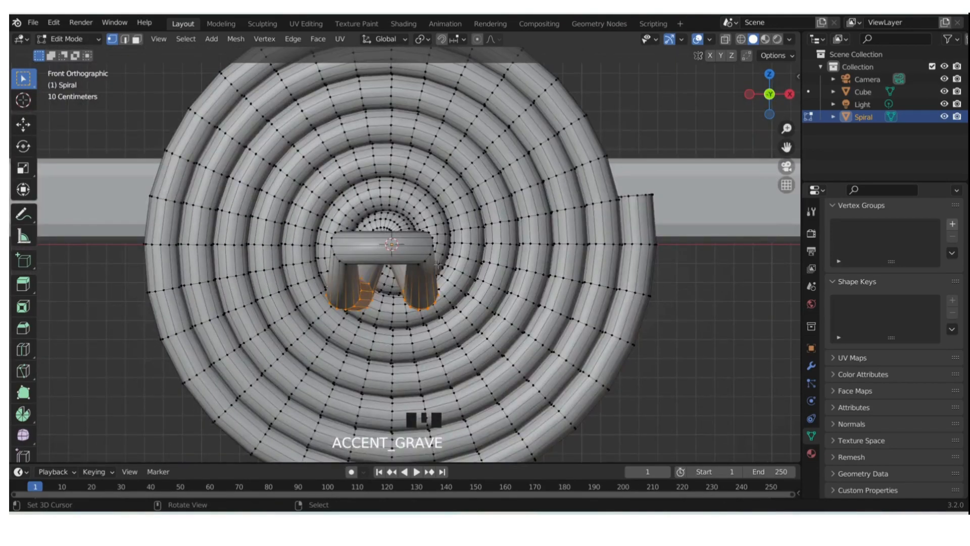
pyautogui.press('`')
pyautogui.click(352, 283)
pyautogui.hotkey('ctrl', 'b')
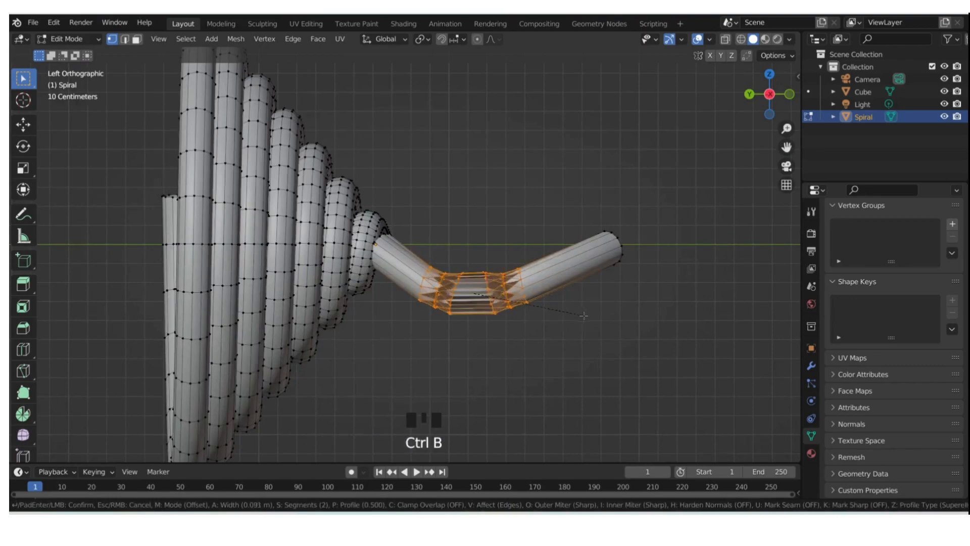
pyautogui.scroll(-1, 574, 302)
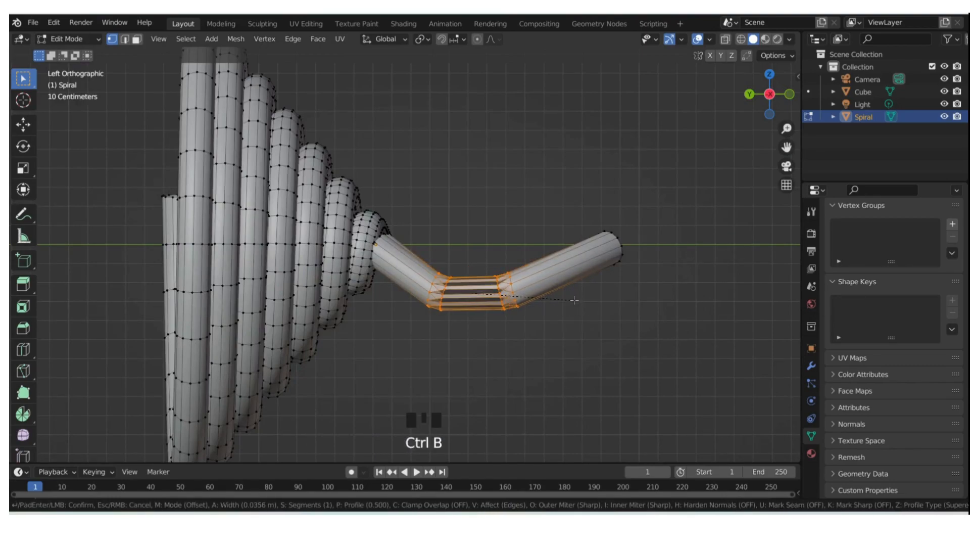
pyautogui.click(575, 300)
pyautogui.moveTo(574, 300); pyautogui.dragTo(502, 277, button='middle')
# Select the edge loops at the middle bends of both tail legs and bevel them 0.131 m with 2 segments
pyautogui.press('2')
pyautogui.scroll(3, 502, 276)
pyautogui.press('2')
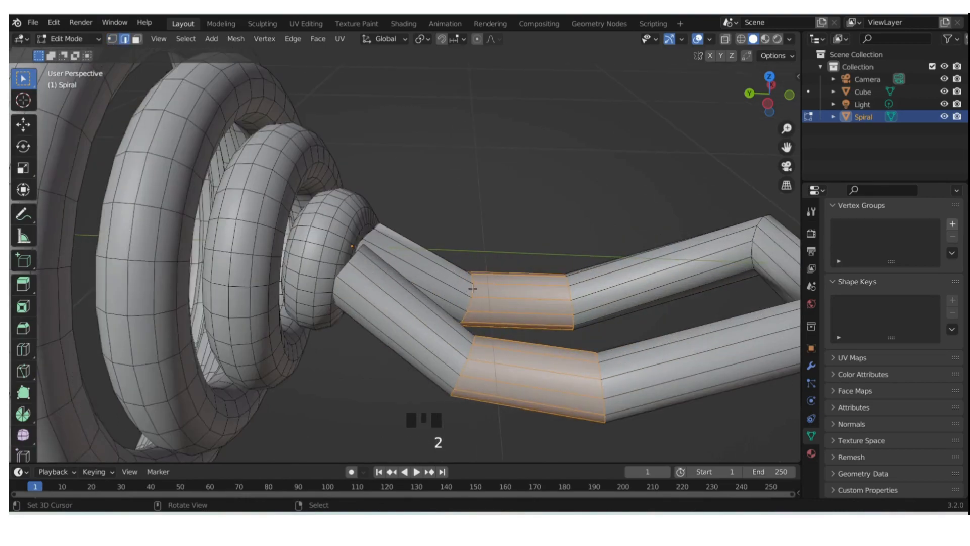
pyautogui.rightClick(472, 289)
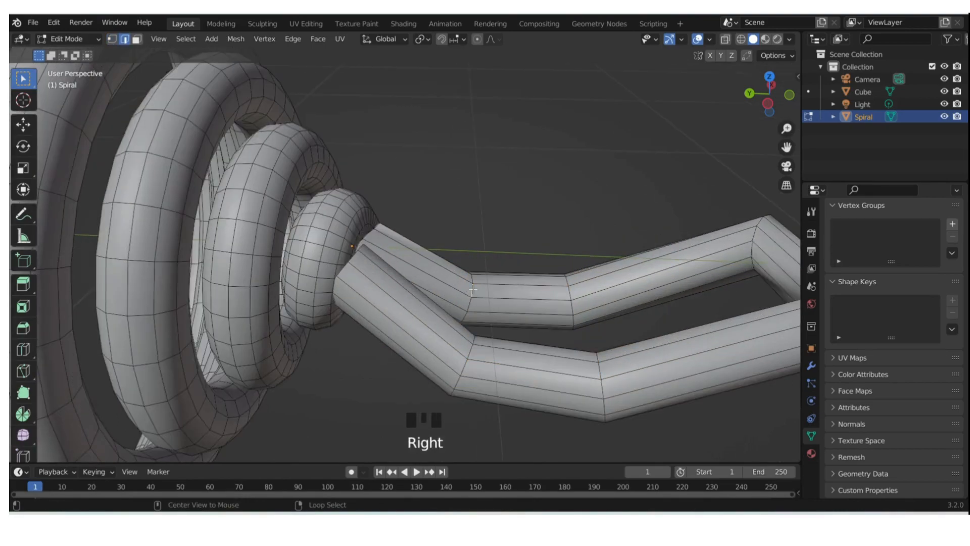
pyautogui.keyDown('alt'); pyautogui.keyDown('shift'); pyautogui.rightClick(567, 289); pyautogui.keyUp('shift'); pyautogui.keyUp('alt')
pyautogui.keyDown('alt'); pyautogui.keyDown('shift'); pyautogui.rightClick(605, 378); pyautogui.keyUp('shift'); pyautogui.keyUp('alt')
pyautogui.press('`')
pyautogui.click(407, 267)
pyautogui.press('`')
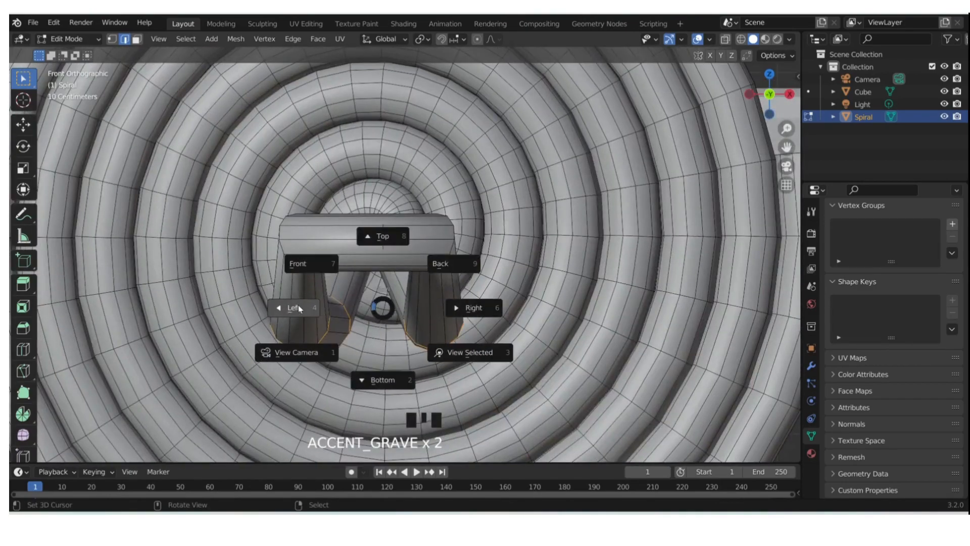
pyautogui.click(288, 306)
pyautogui.hotkey('ctrl', 'b')
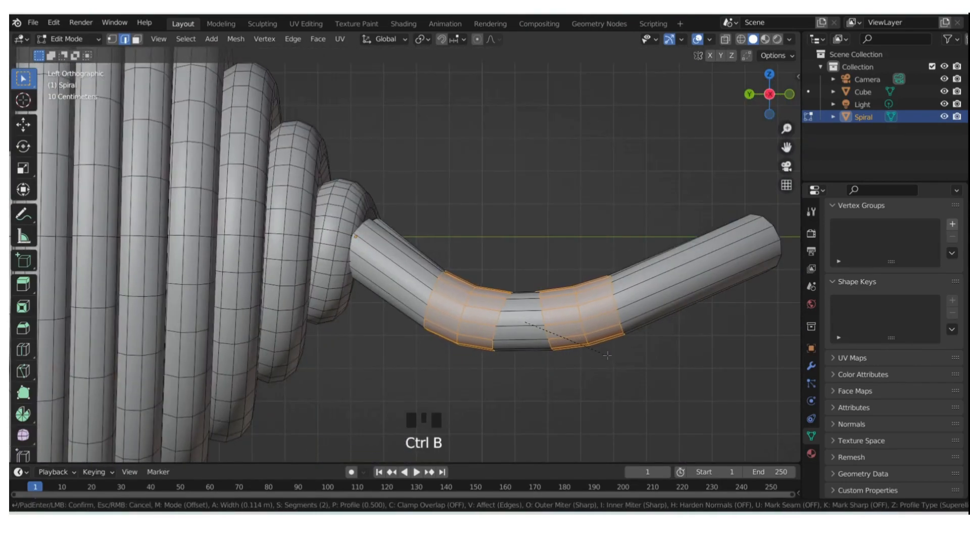
pyautogui.click(612, 357)
# Bevel the edge loops at the tail's two far corners by 0.0964 m with 2 segments
pyautogui.moveTo(612, 357); pyautogui.dragTo(658, 302, button='middle')
pyautogui.scroll(-2, 658, 302)
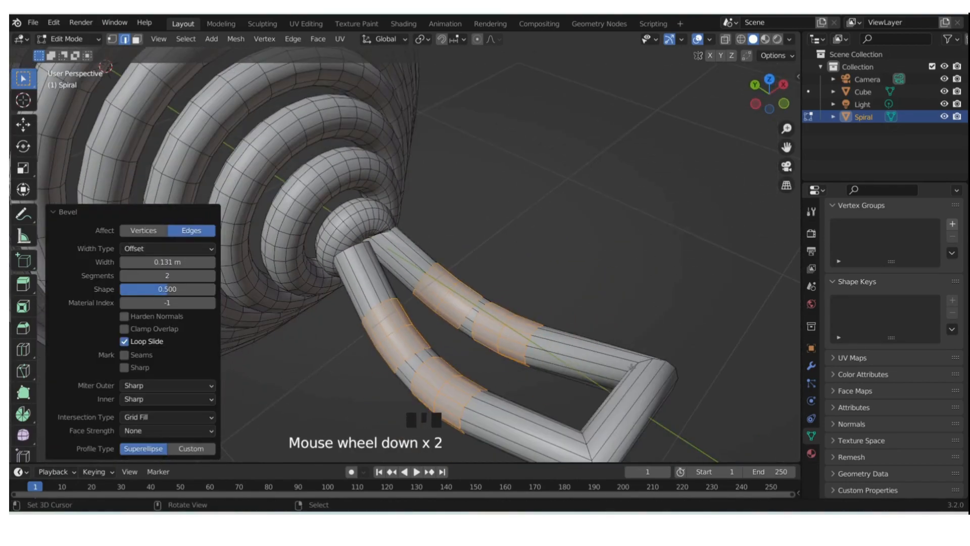
pyautogui.press('2')
pyautogui.keyDown('shift'); pyautogui.moveTo(606, 389); pyautogui.dragTo(603, 303, button='middle'); pyautogui.keyUp('shift')
pyautogui.rightClick(588, 349)
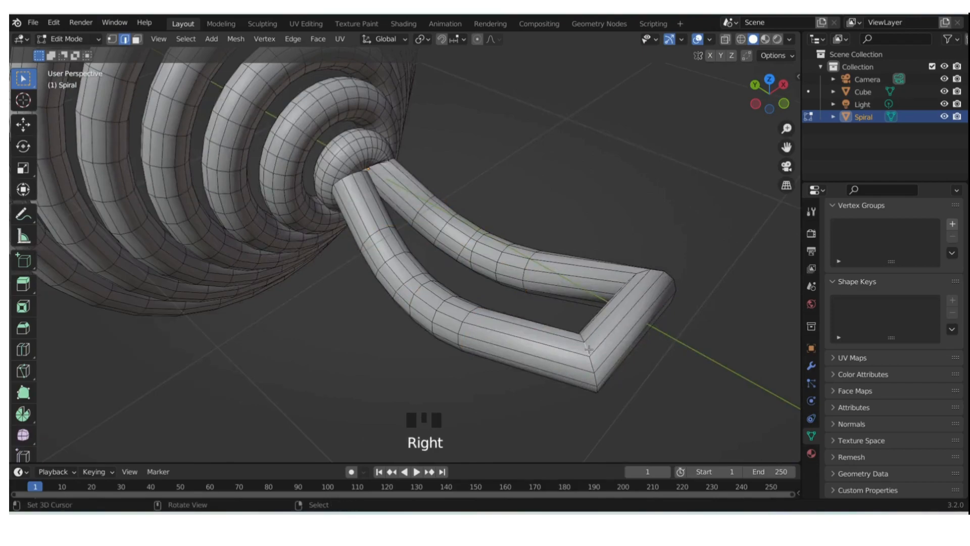
pyautogui.moveTo(589, 349); pyautogui.dragTo(271, 352, button='middle')
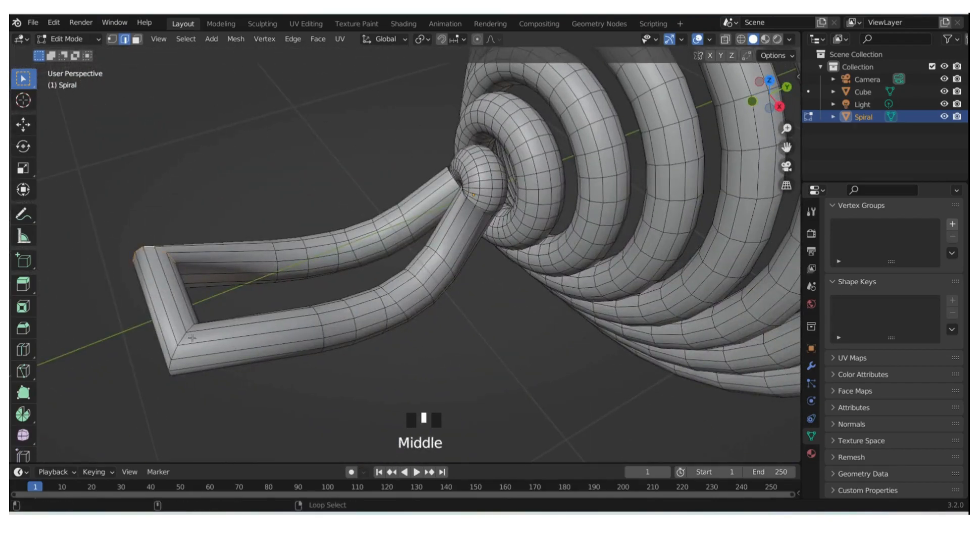
pyautogui.keyDown('alt'); pyautogui.keyDown('shift'); pyautogui.rightClick(182, 337); pyautogui.keyUp('shift'); pyautogui.keyUp('alt')
pyautogui.hotkey('ctrl', 'b')
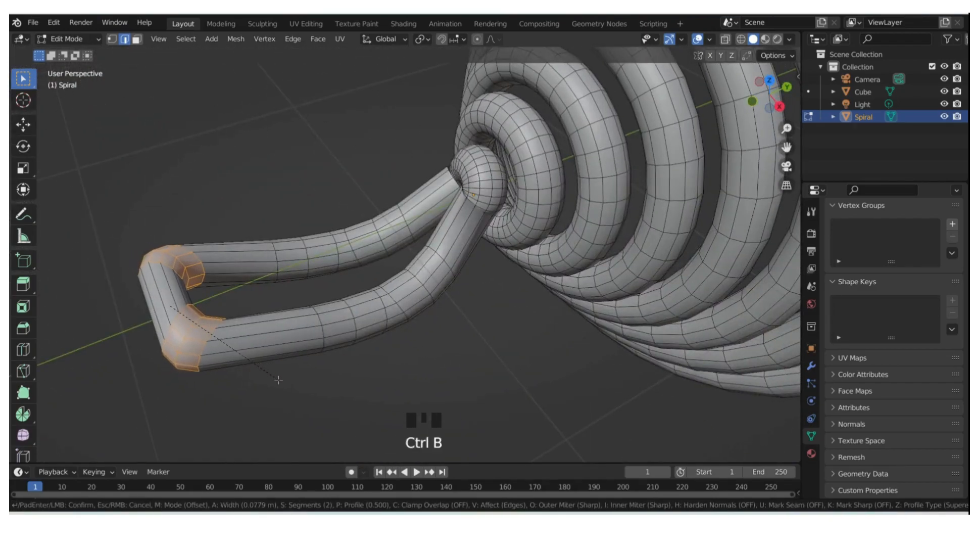
pyautogui.click(283, 380)
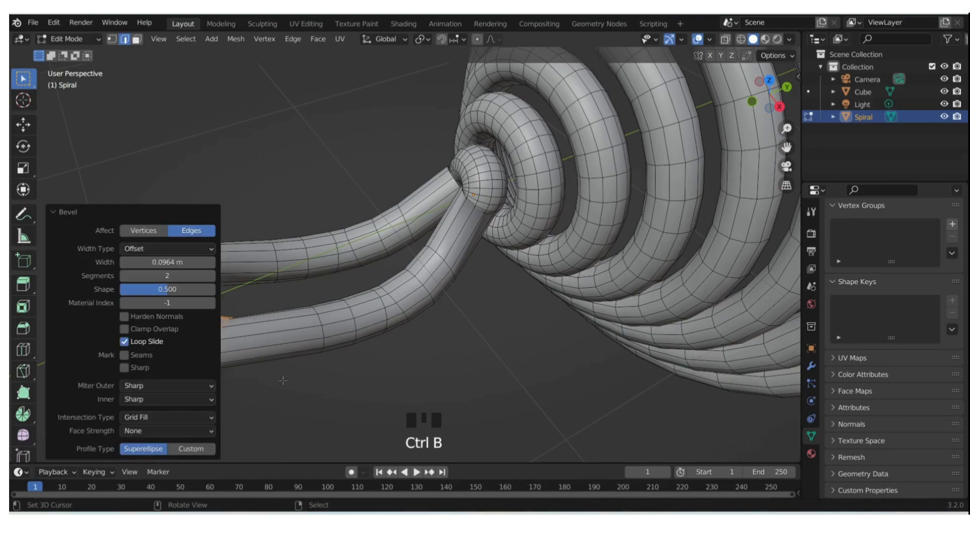
pyautogui.click(106, 212)
# Return to Object Mode and scale the whole spiral down relative to the bar
pyautogui.press('Tab')
pyautogui.moveTo(195, 195); pyautogui.dragTo(422, 114, button='middle')
pyautogui.scroll(-6, 501, 149)
pyautogui.press('`')
pyautogui.moveTo(341, 204); pyautogui.dragTo(488, 298, button='middle')
pyautogui.press('s')
pyautogui.click(428, 250)
# In the top view, move the spiral about 2.1 m along Y so its wide end meets the bar
pyautogui.press('`')
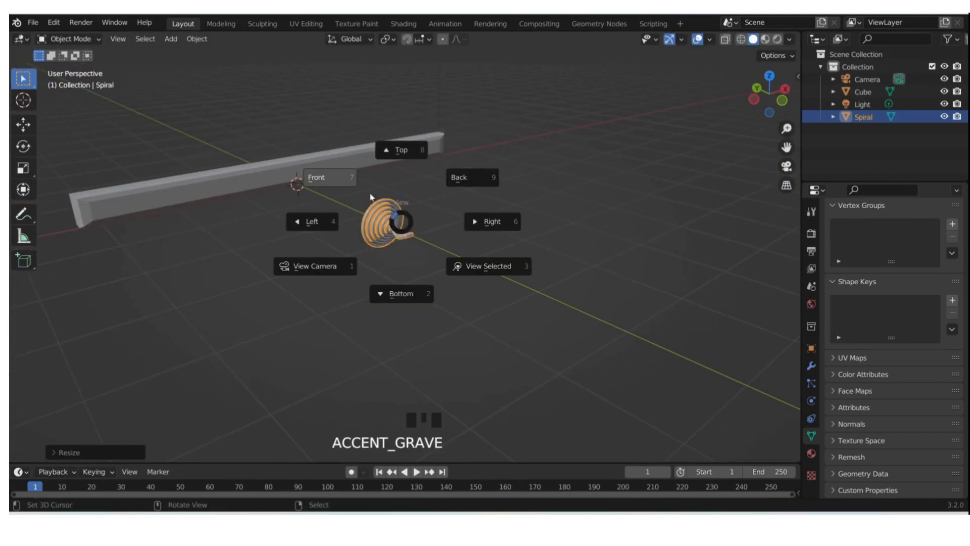
pyautogui.click(314, 175)
pyautogui.press('`')
pyautogui.click(418, 147)
pyautogui.press('`')
pyautogui.click(432, 109)
pyautogui.scroll(-4, 480, 232)
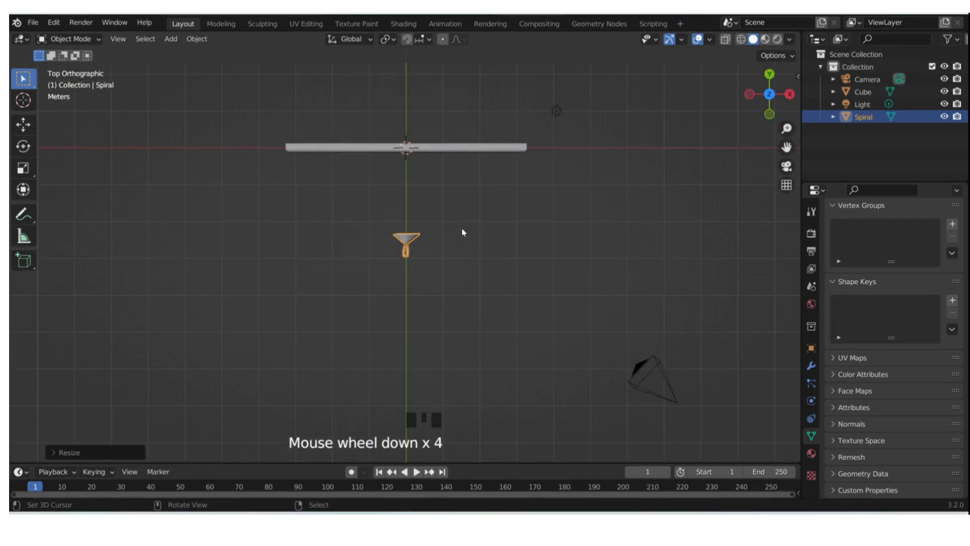
pyautogui.press('g')
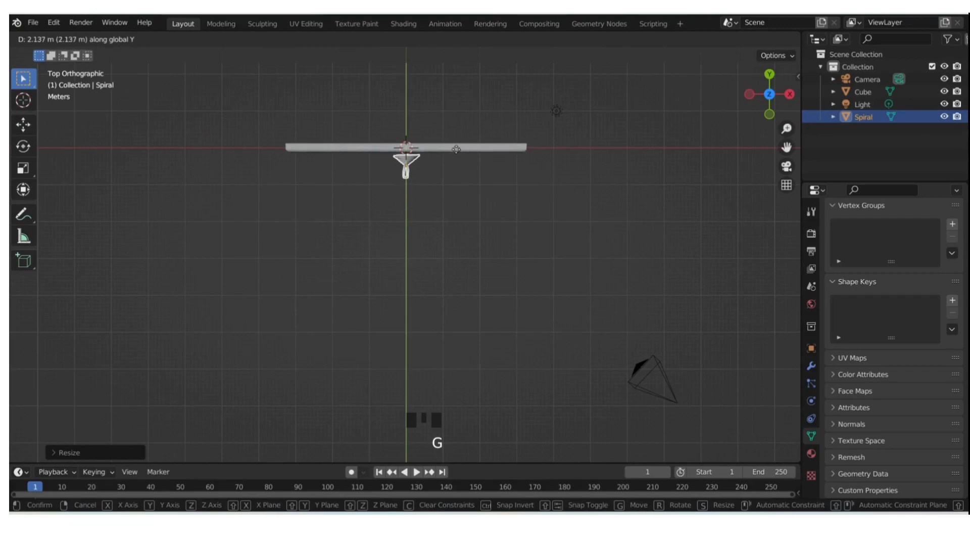
pyautogui.click(457, 147)
# Move the spiral along negative X to a spot near the end of the bar
pyautogui.scroll(2, 447, 186)
pyautogui.press('`')
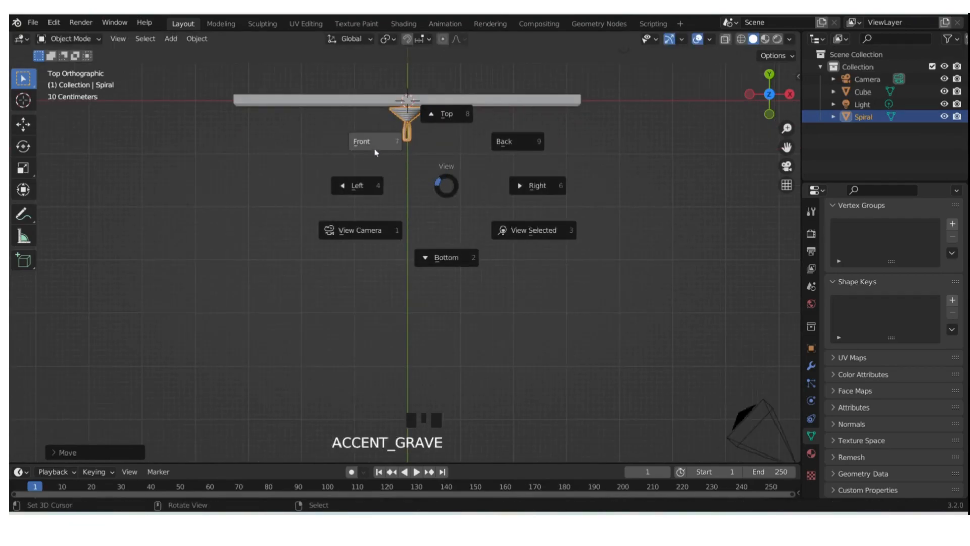
pyautogui.click(459, 121)
pyautogui.scroll(6, 423, 150)
pyautogui.keyDown('shift'); pyautogui.moveTo(418, 133); pyautogui.dragTo(436, 469, button='middle'); pyautogui.keyUp('shift')
pyautogui.scroll(-2, 474, 219)
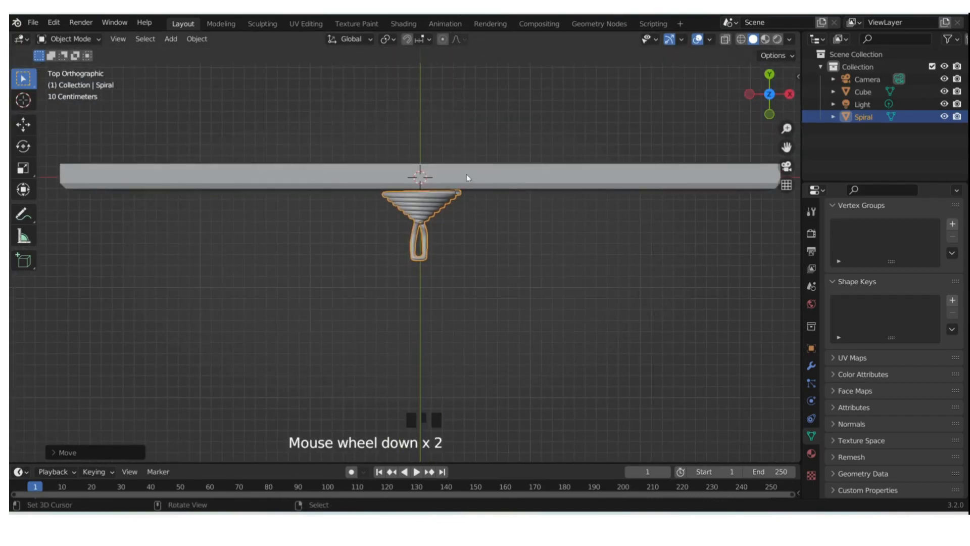
pyautogui.press('g')
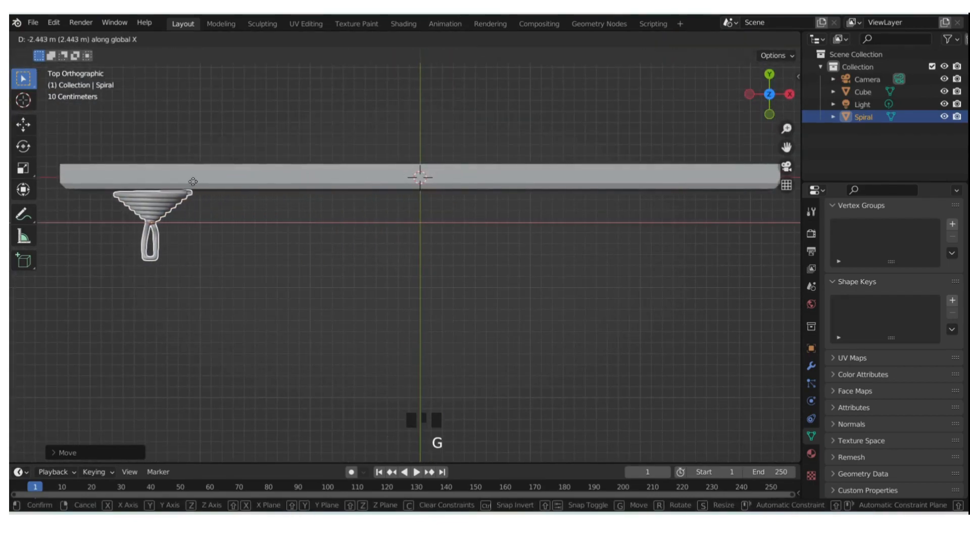
pyautogui.click(179, 187)
pyautogui.press('`')
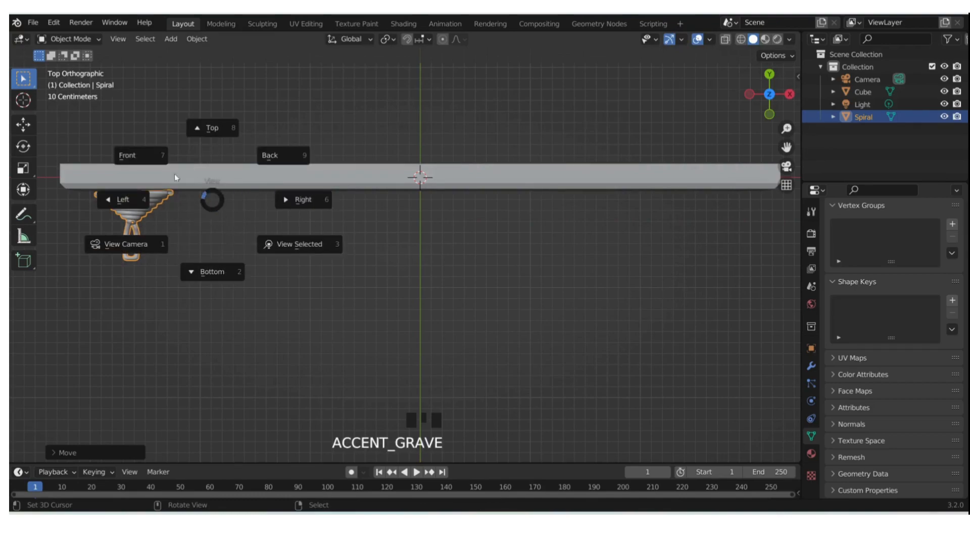
# In the front view, move the spiral up onto the bar, scale it down slightly and centre it on the bar's height
pyautogui.click(125, 153)
pyautogui.press('g')
pyautogui.click(167, 223)
pyautogui.press('s')
pyautogui.click(212, 268)
pyautogui.press('g')
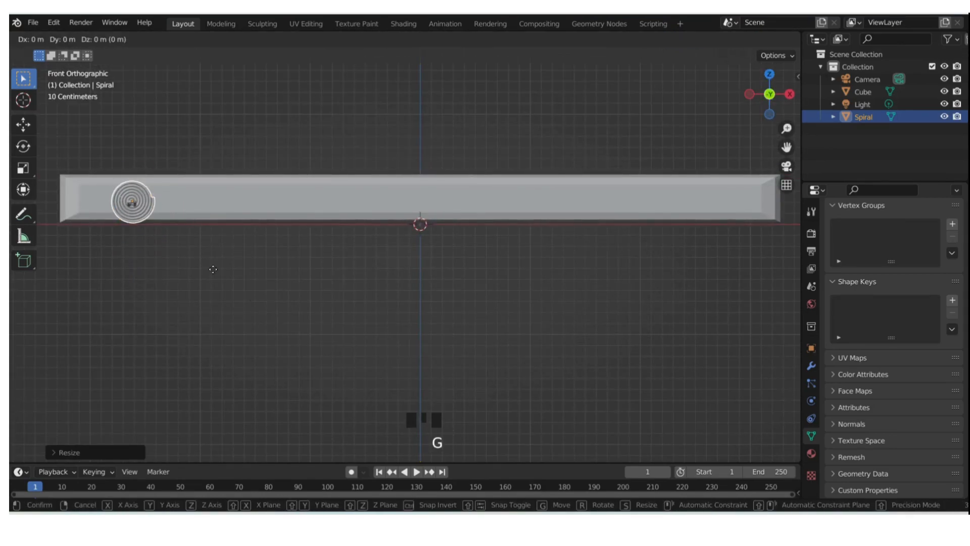
pyautogui.click(215, 264)
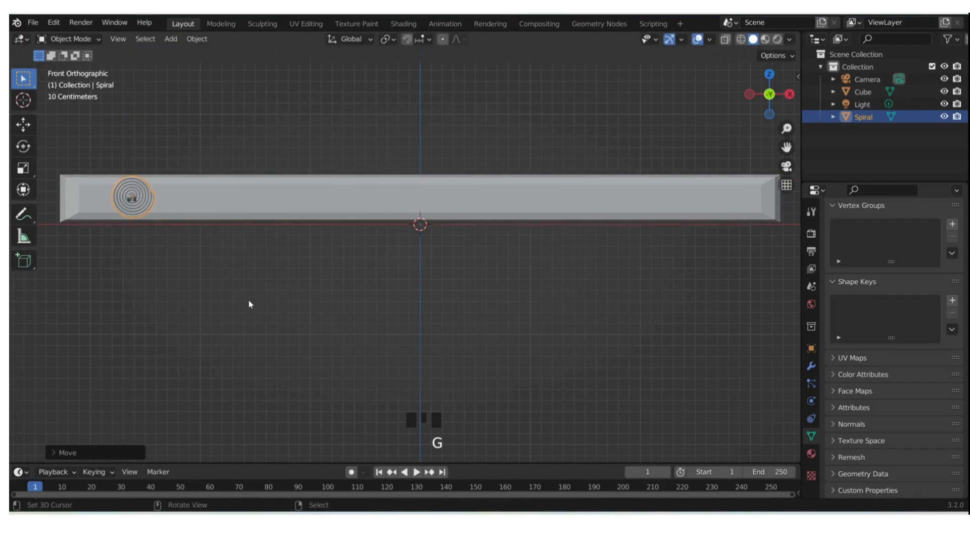
# Scale the bar up along Z so it extends well above and below the spiral
pyautogui.rightClick(310, 188)
pyautogui.press('s')
pyautogui.press('z')
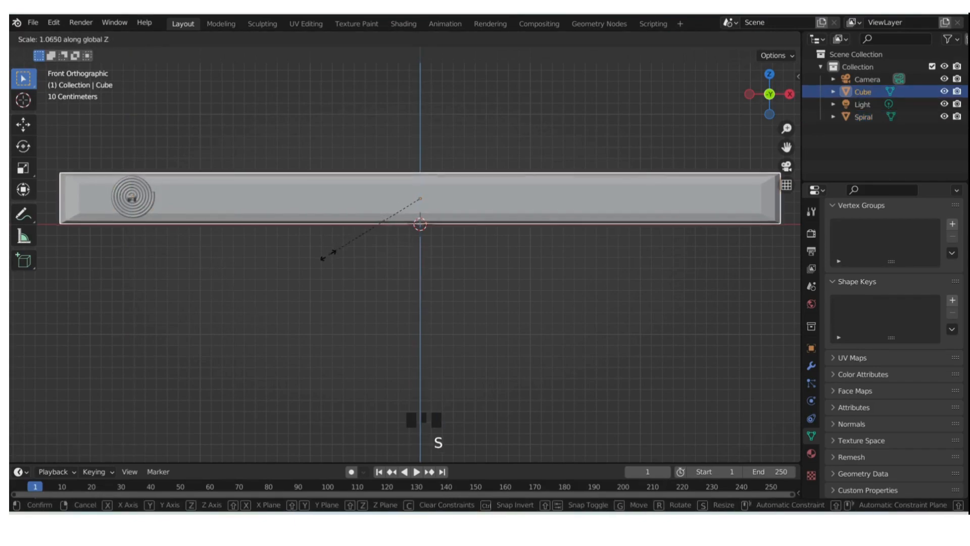
pyautogui.click(343, 346)
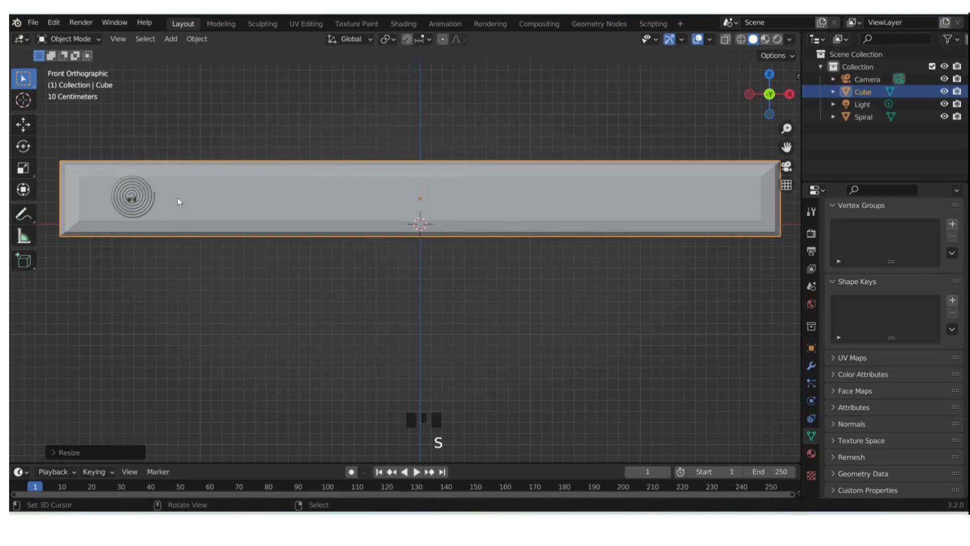
# Scale the spiral up slightly to suit the taller bar
pyautogui.rightClick(133, 203)
pyautogui.press('s')
pyautogui.click(230, 265)
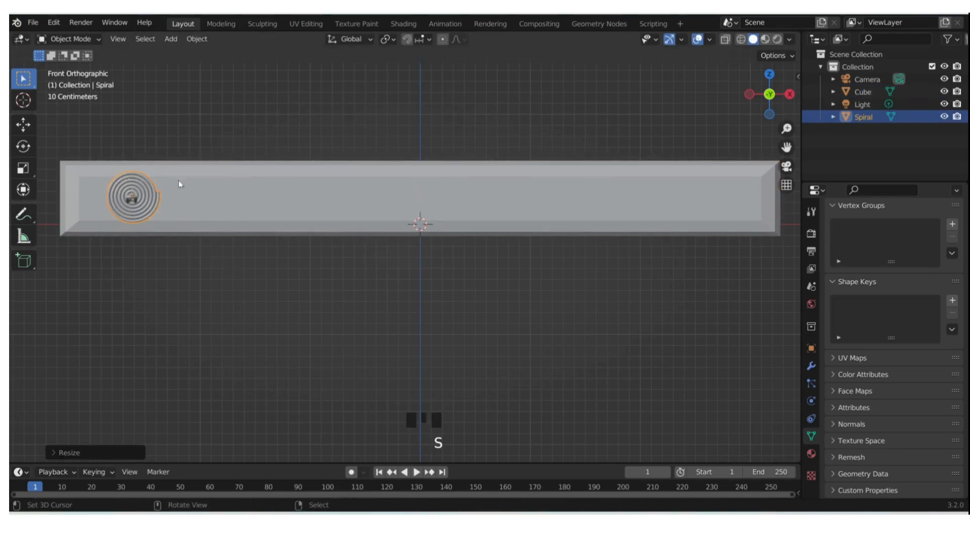
# Reselect the spiral and apply its object transform
pyautogui.rightClick(249, 114)
pyautogui.keyDown('shift'); pyautogui.moveTo(198, 142); pyautogui.dragTo(329, 152, button='middle'); pyautogui.keyUp('shift')
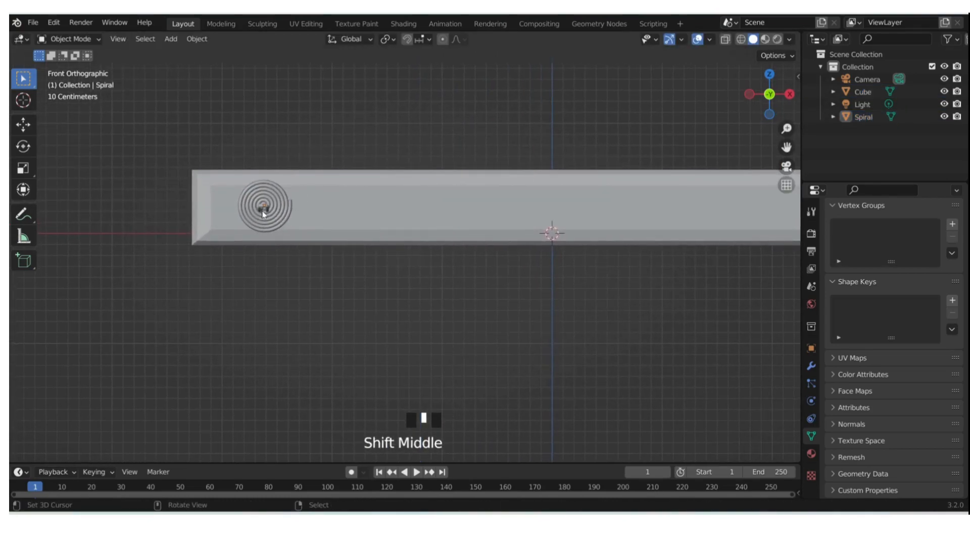
pyautogui.rightClick(262, 213)
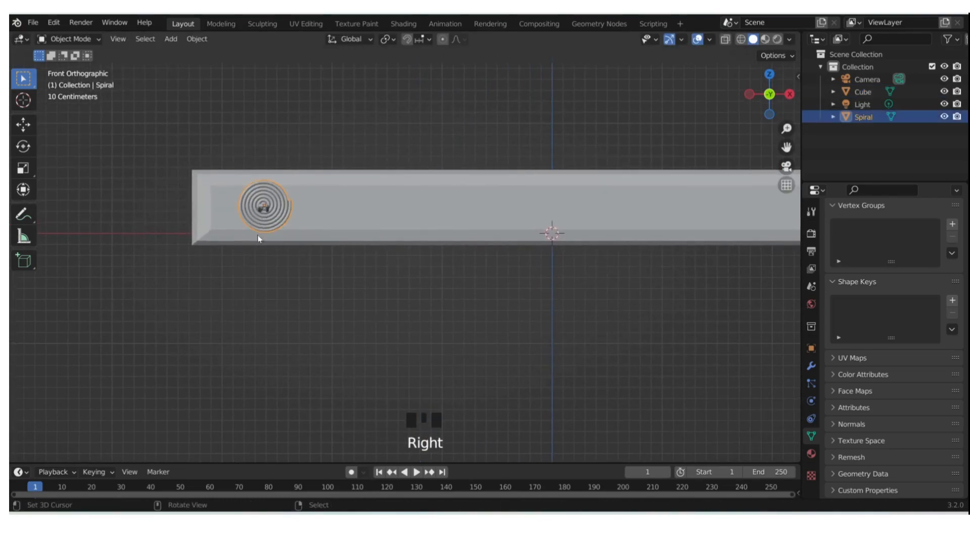
pyautogui.hotkey('ctrl', 'a')
pyautogui.click(316, 282)
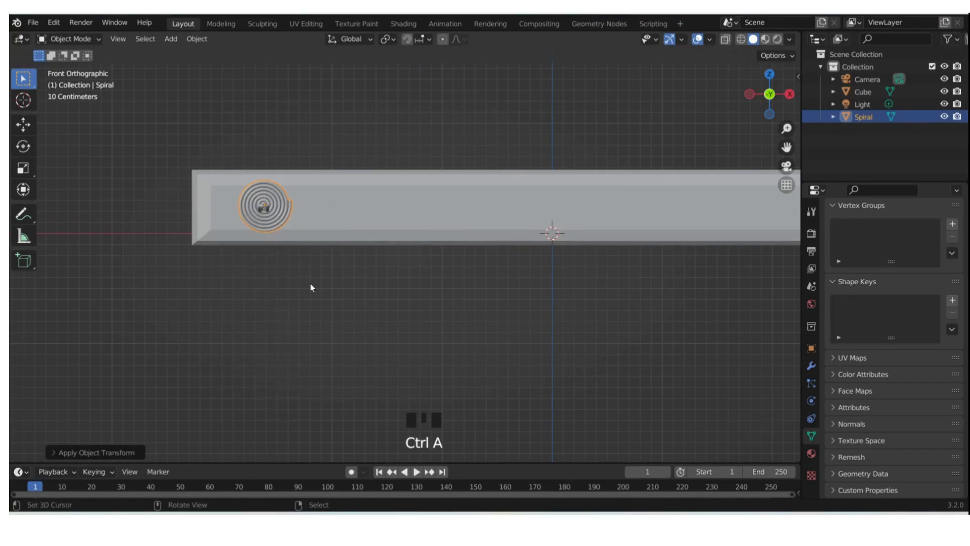
# Add an Array modifier to the spiral and set its count to 5
pyautogui.keyDown('shift'); pyautogui.moveTo(394, 225); pyautogui.dragTo(785, 319, button='middle'); pyautogui.keyUp('shift')
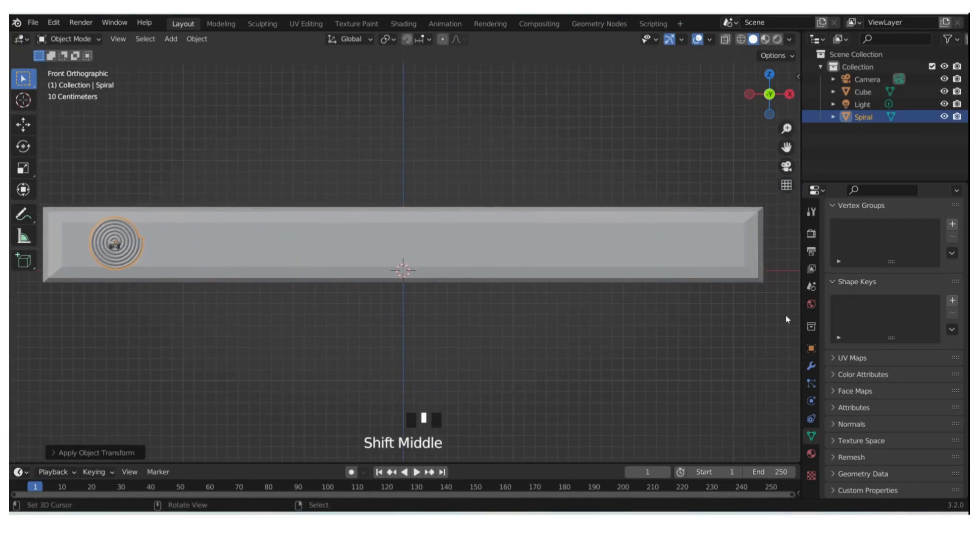
pyautogui.click(811, 366)
pyautogui.click(859, 231)
pyautogui.click(900, 234)
pyautogui.click(725, 261)
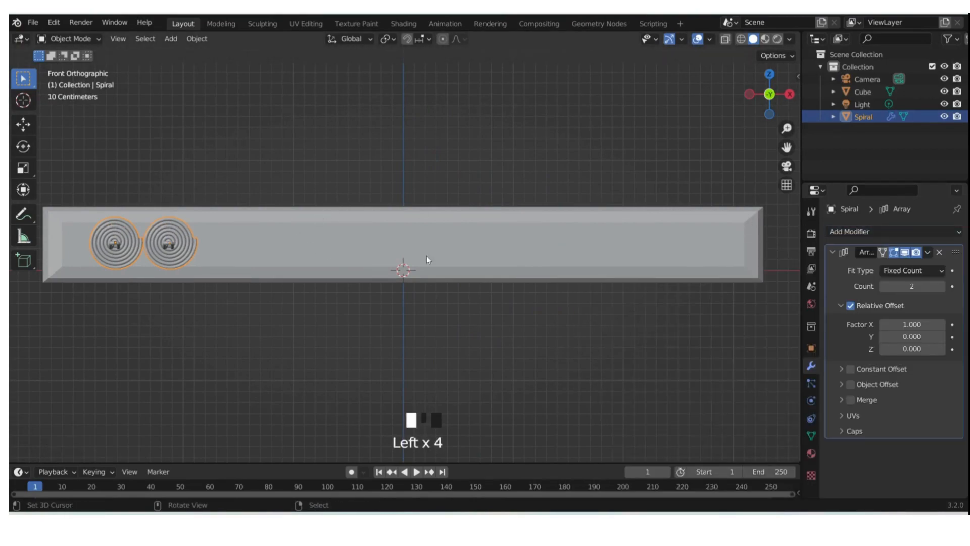
pyautogui.click(941, 285)
pyautogui.click(942, 286)
pyautogui.click(941, 286)
pyautogui.click(941, 286)
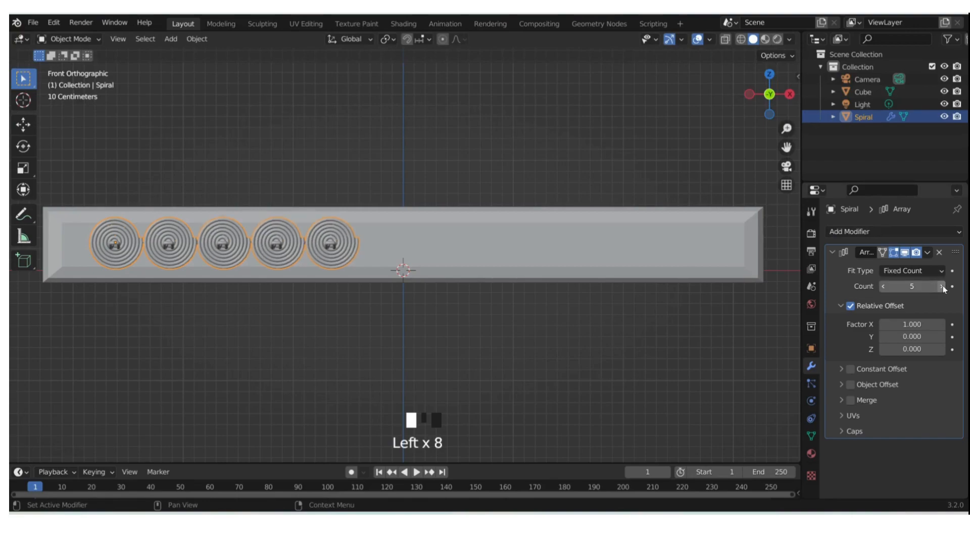
# Set the array's relative offset Factor X to 2.7 to spread the hooks along the whole bar
pyautogui.click(942, 324)
pyautogui.doubleClick(941, 324)
pyautogui.click(942, 324)
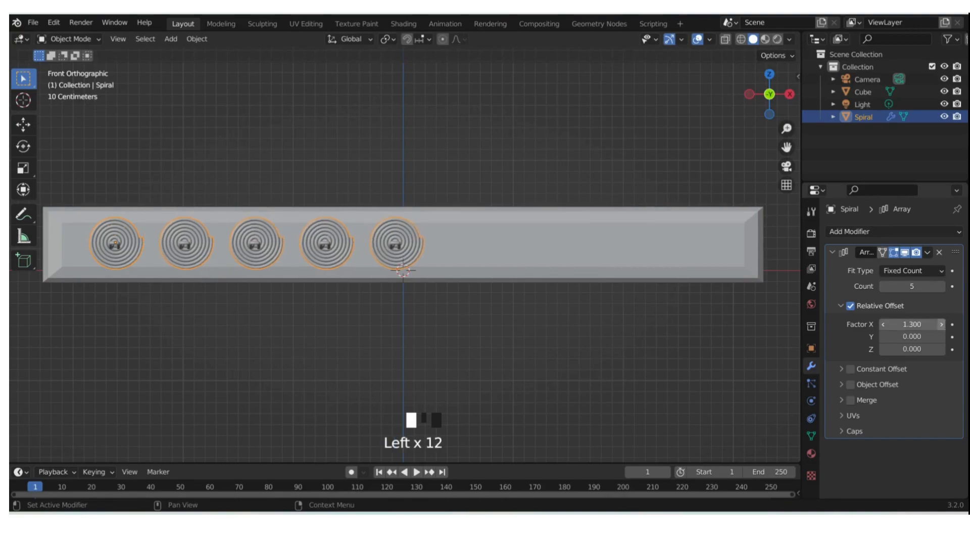
pyautogui.doubleClick(941, 323)
pyautogui.doubleClick(942, 324)
pyautogui.click(941, 324)
pyautogui.tripleClick(941, 323)
pyautogui.doubleClick(941, 324)
pyautogui.tripleClick(941, 324)
pyautogui.tripleClick(942, 324)
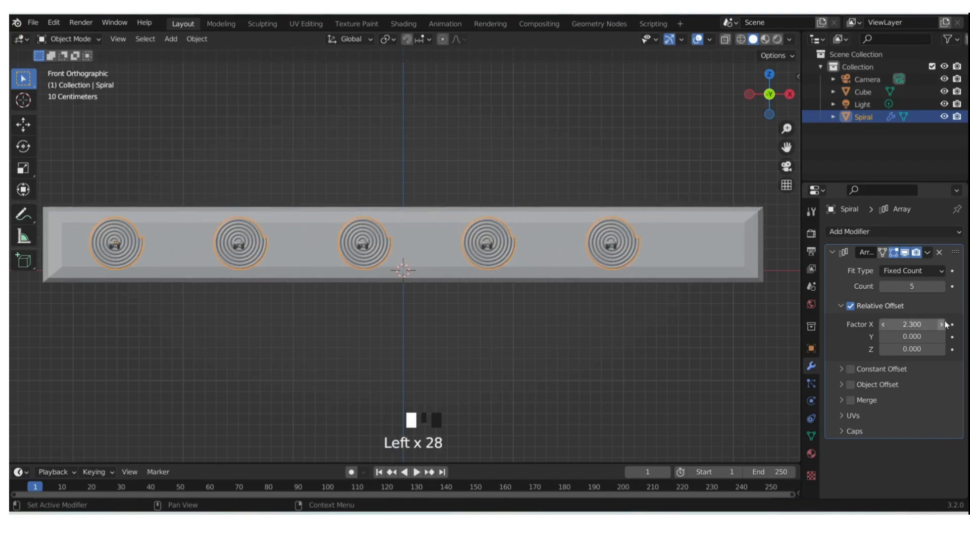
pyautogui.doubleClick(942, 324)
pyautogui.tripleClick(941, 324)
pyautogui.doubleClick(942, 323)
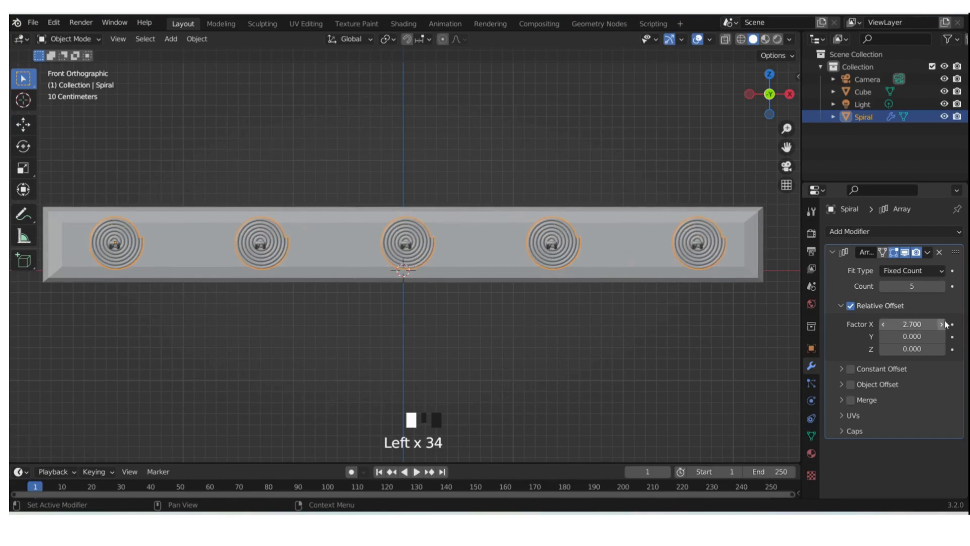
# In the left view, move the arrayed spiral about 0.1 m along Y so its wide end meets the bar's front face
pyautogui.moveTo(414, 151); pyautogui.dragTo(441, 200, button='middle')
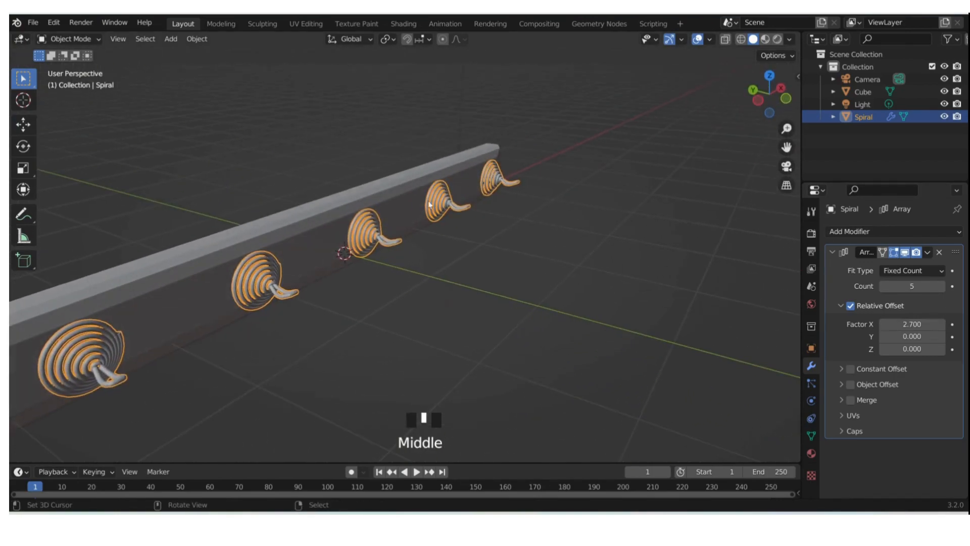
pyautogui.press('Tab')
pyautogui.press('Tab')
pyautogui.rightClick(350, 137)
pyautogui.moveTo(244, 168); pyautogui.dragTo(298, 149, button='middle')
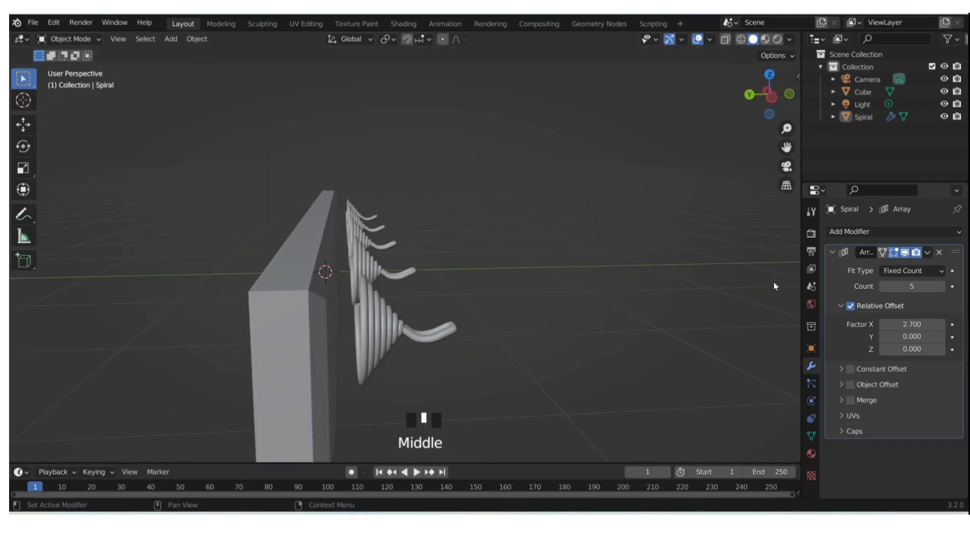
pyautogui.press('`')
pyautogui.scroll(3, 333, 234)
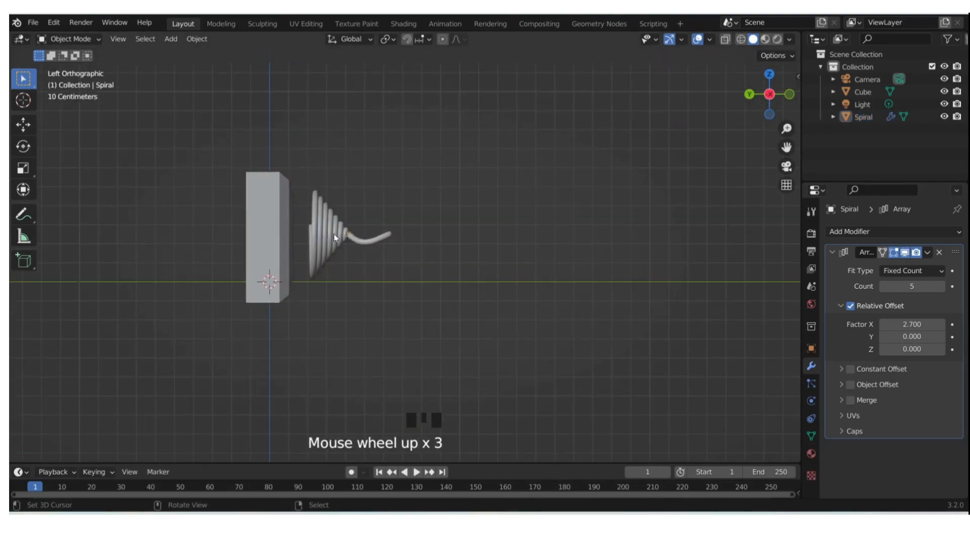
pyautogui.rightClick(335, 233)
pyautogui.press('g')
pyautogui.press('y')
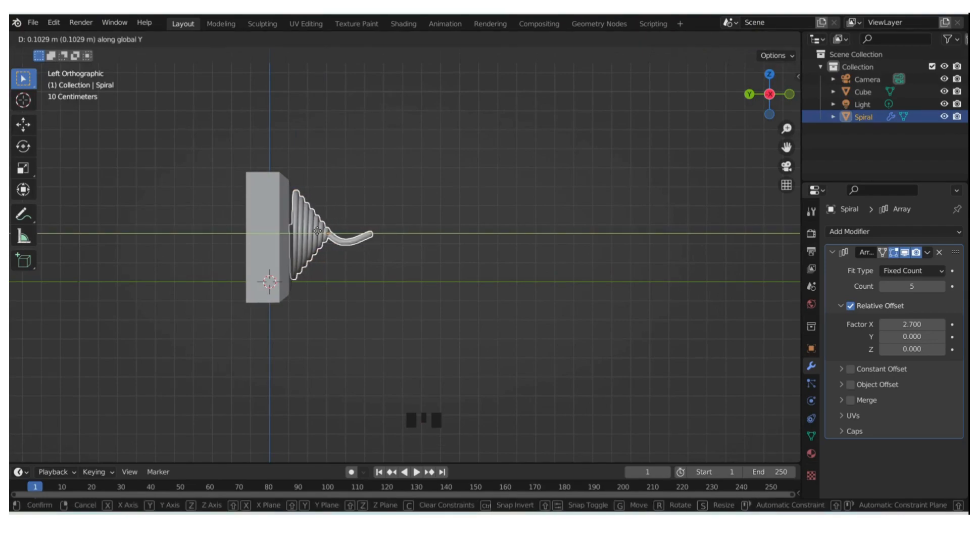
pyautogui.click(314, 231)
# Switch to the Shading workspace and select the bar to show its material nodes
pyautogui.moveTo(314, 230); pyautogui.dragTo(388, 247, button='middle')
pyautogui.press('Tab')
pyautogui.press('Tab')
pyautogui.moveTo(476, 126); pyautogui.dragTo(459, 205, button='middle')
pyautogui.scroll(-5, 425, 223)
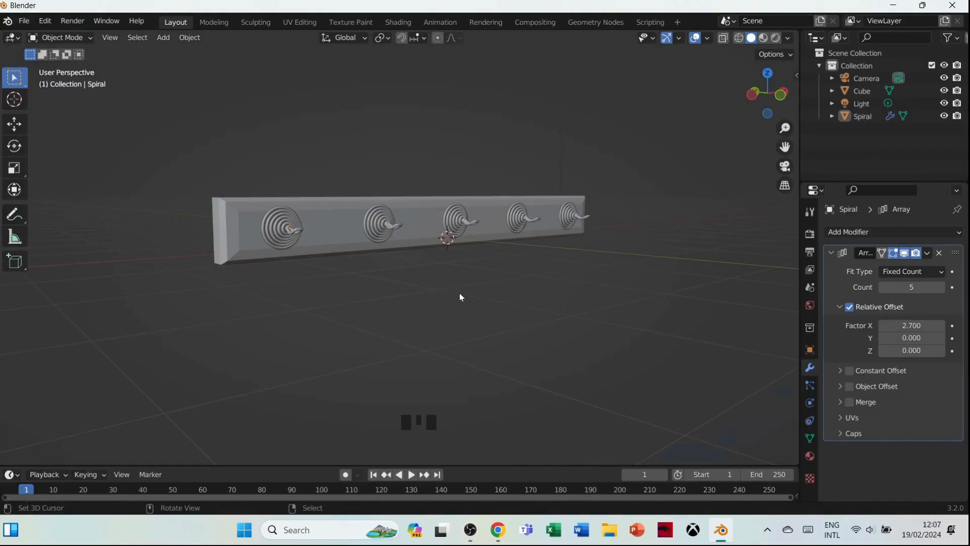
pyautogui.moveTo(466, 291); pyautogui.dragTo(586, 52, button='middle')
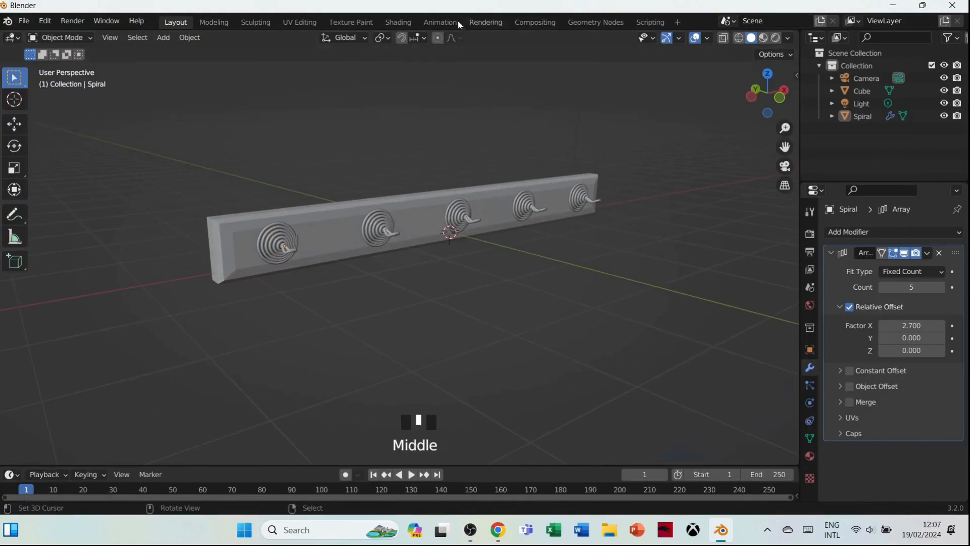
pyautogui.click(398, 23)
pyautogui.moveTo(240, 130); pyautogui.dragTo(439, 161, button='middle')
pyautogui.scroll(2, 503, 217)
pyautogui.scroll(1, 501, 215)
pyautogui.rightClick(437, 162)
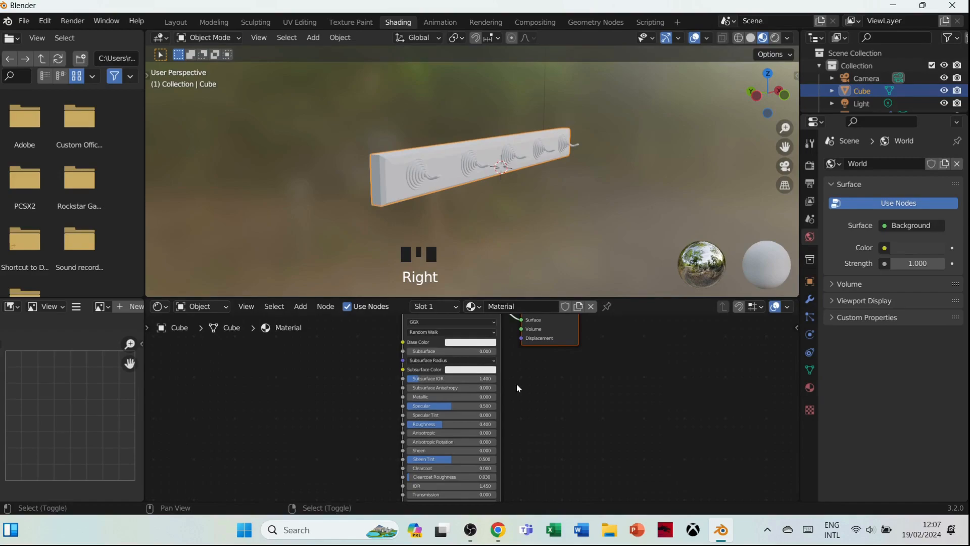
# Add an Image Texture node to the bar's material and connect its Color output to the Principled BSDF's Base Color
pyautogui.press('Home')
pyautogui.hotkey('shift', 'a')
pyautogui.click(328, 367)
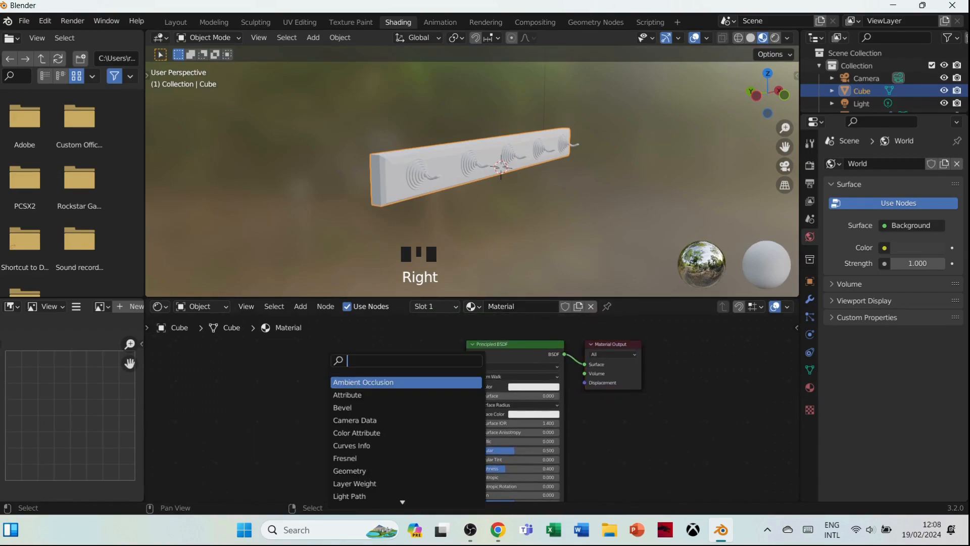
pyautogui.write('ima')
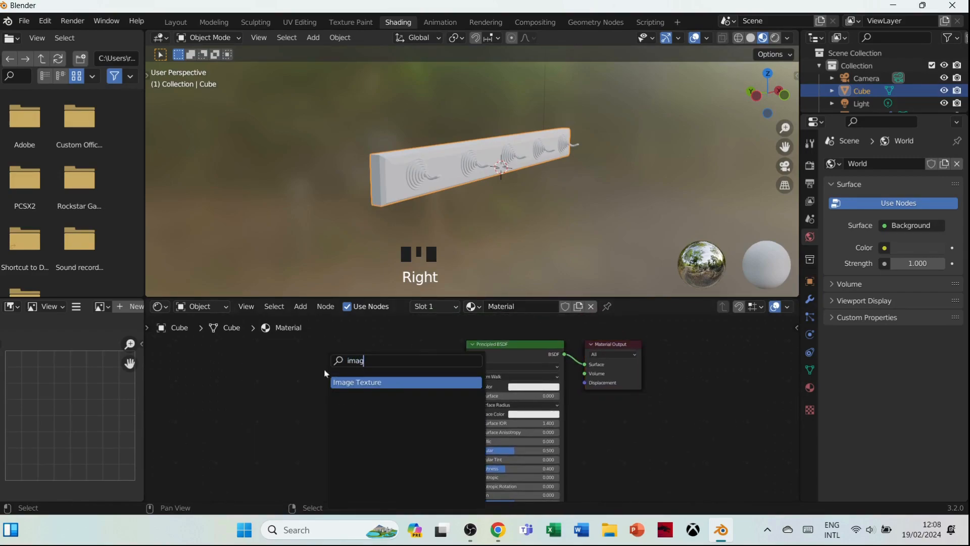
pyautogui.write('g')
pyautogui.press('Return')
pyautogui.click(451, 417)
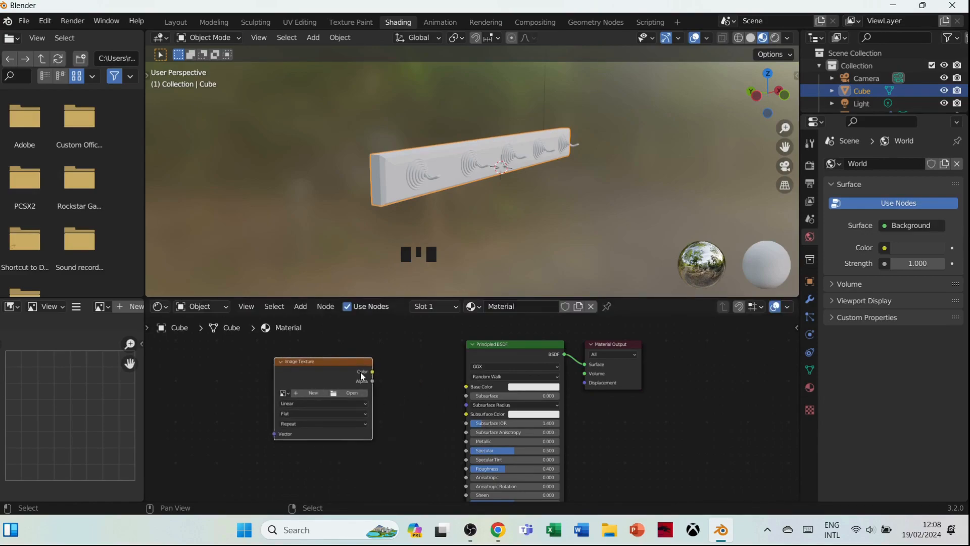
pyautogui.moveTo(372, 372); pyautogui.dragTo(466, 386)
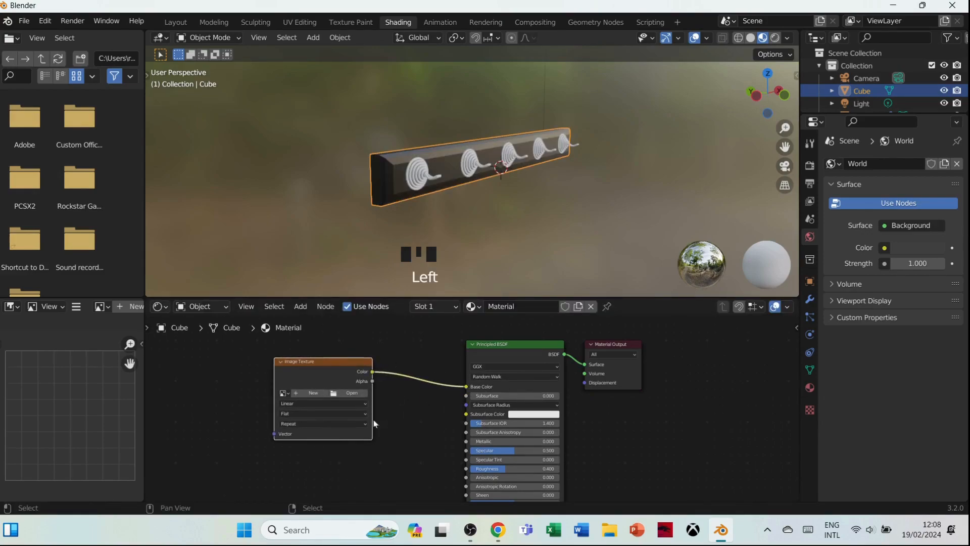
# Start opening an image for the Image Texture node and browse to the folder D:\BELAJAR\Kelas Animasi
pyautogui.click(357, 399)
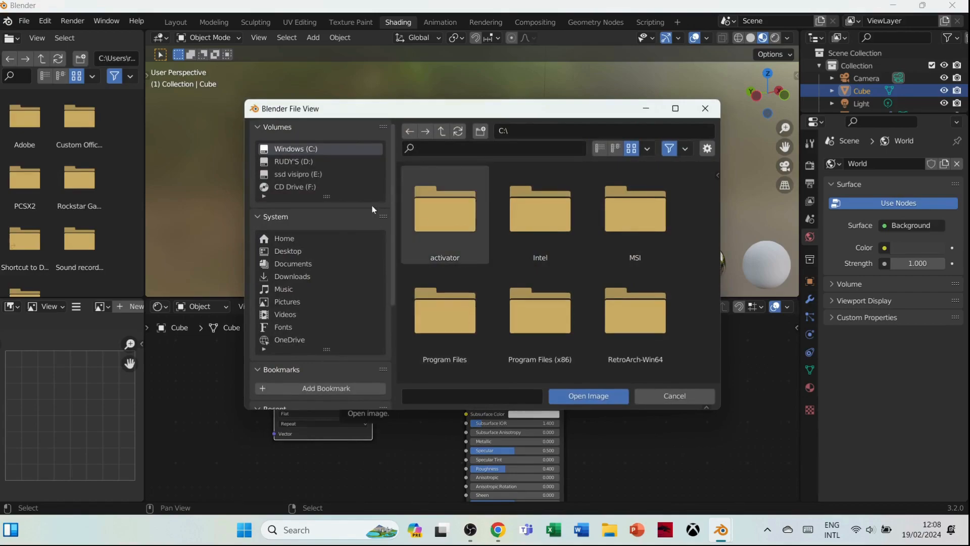
pyautogui.click(332, 161)
pyautogui.doubleClick(547, 204)
pyautogui.scroll(-3, 478, 298)
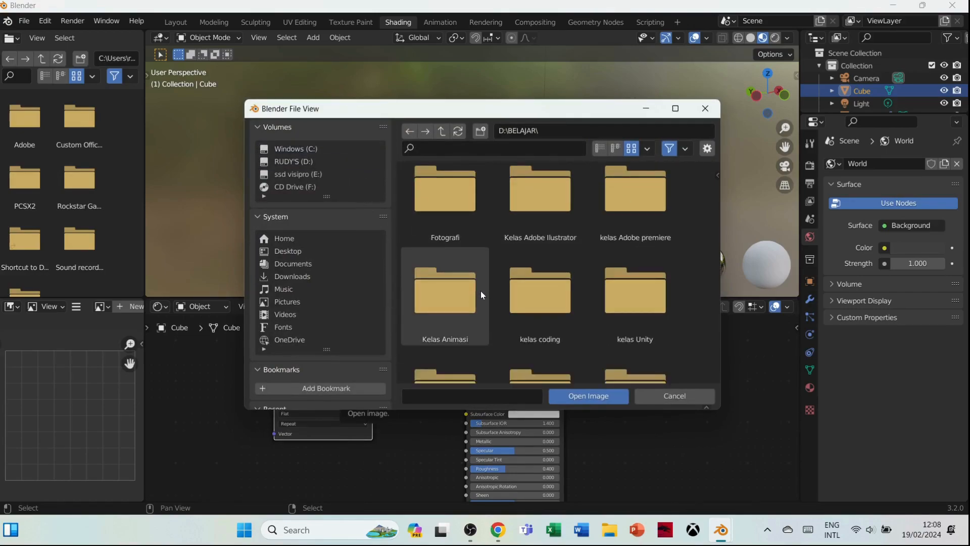
pyautogui.scroll(3, 470, 323)
pyautogui.doubleClick(465, 254)
pyautogui.click(543, 244)
pyautogui.doubleClick(541, 241)
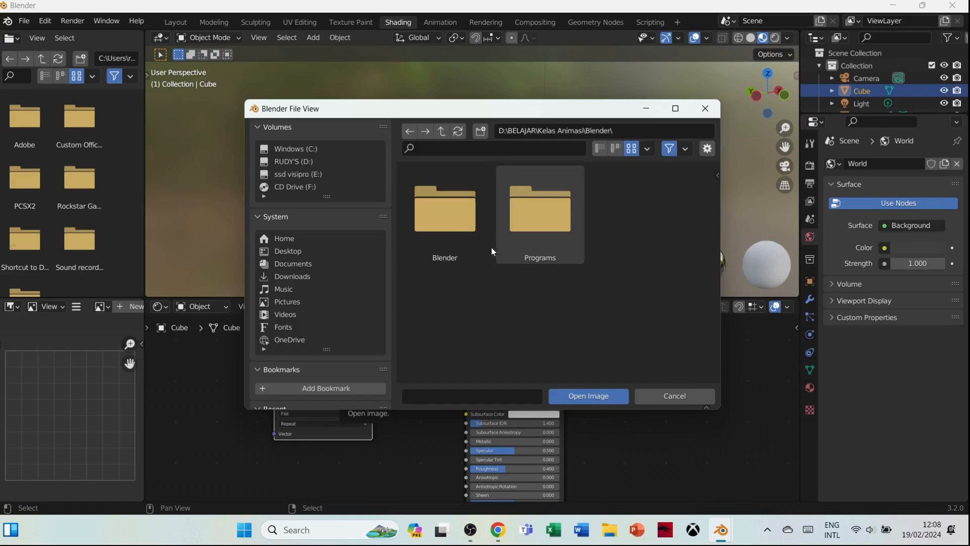
pyautogui.click(410, 132)
# Browse on to the Texture\textures folder inside Kelas Animasi
pyautogui.scroll(-5, 492, 309)
pyautogui.scroll(-3, 490, 302)
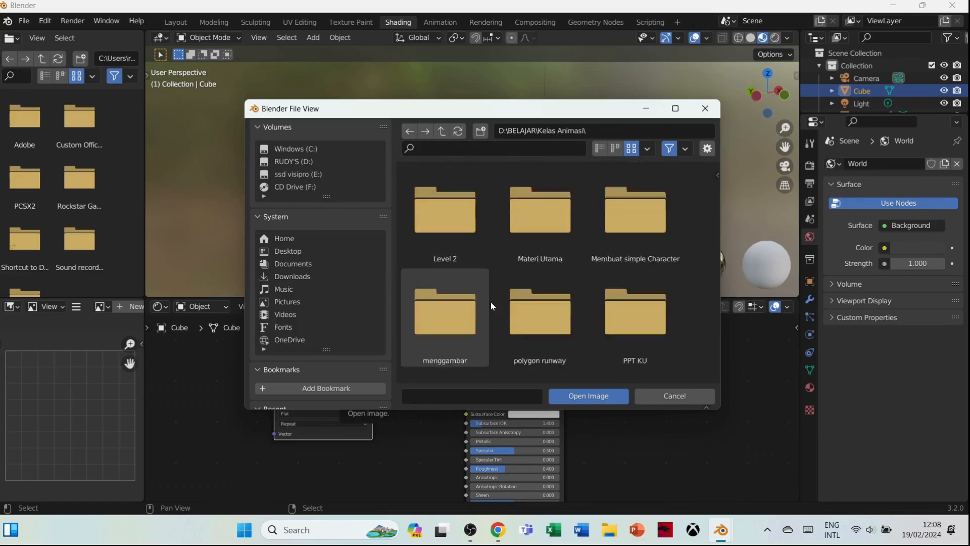
pyautogui.scroll(-3, 467, 289)
pyautogui.doubleClick(467, 289)
pyautogui.doubleClick(556, 232)
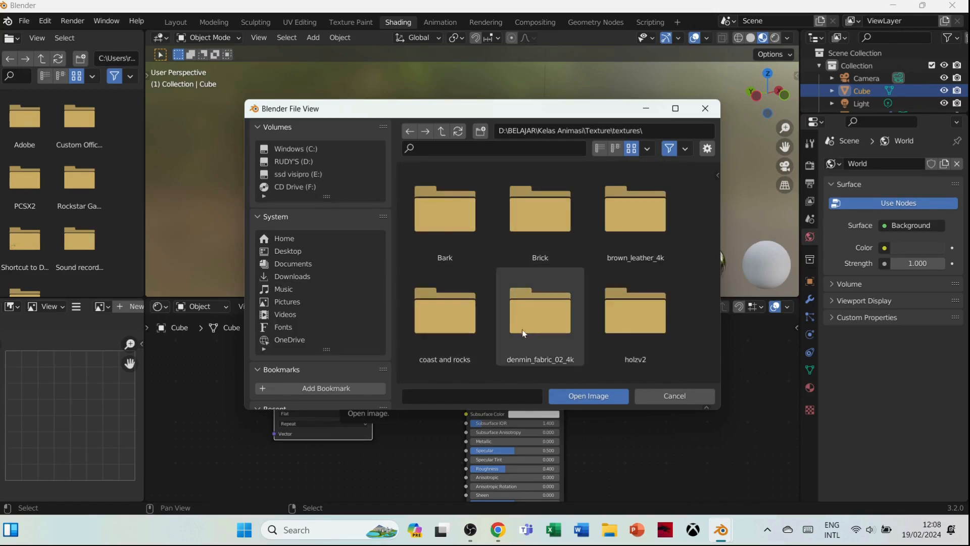
# Load the image WM_IndoorWood-44_1024 from the indoor wood folder into the Image Texture node
pyautogui.scroll(-5, 540, 301)
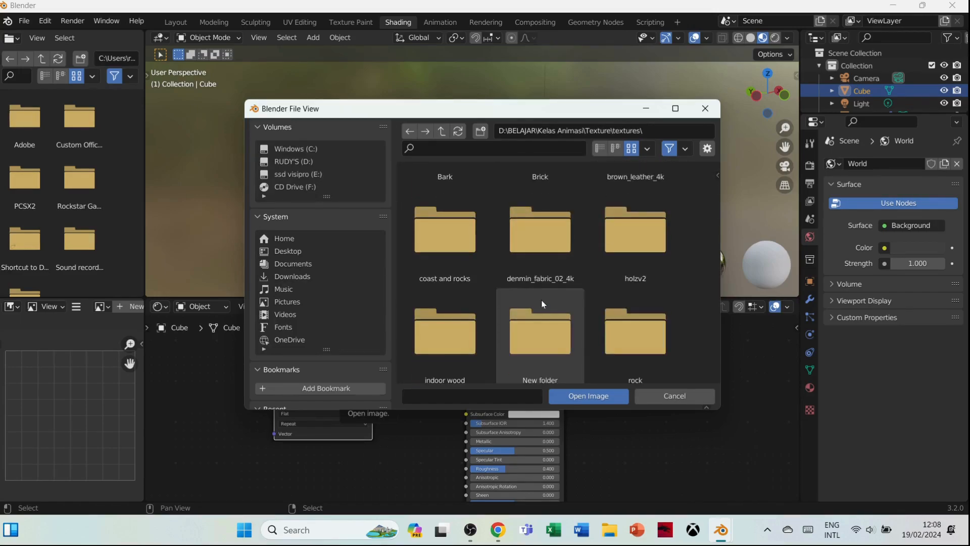
pyautogui.scroll(-3, 639, 276)
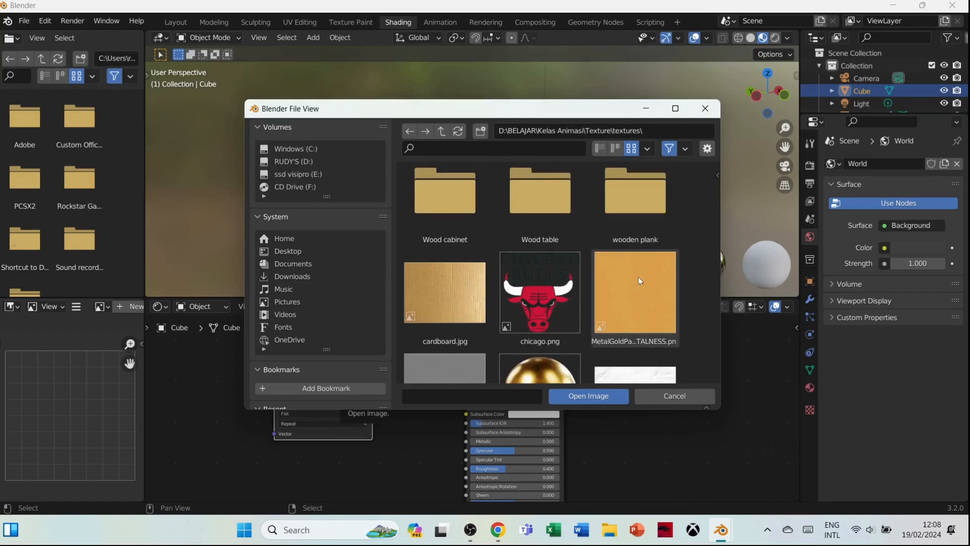
pyautogui.scroll(6, 641, 272)
pyautogui.scroll(-2, 626, 268)
pyautogui.doubleClick(431, 222)
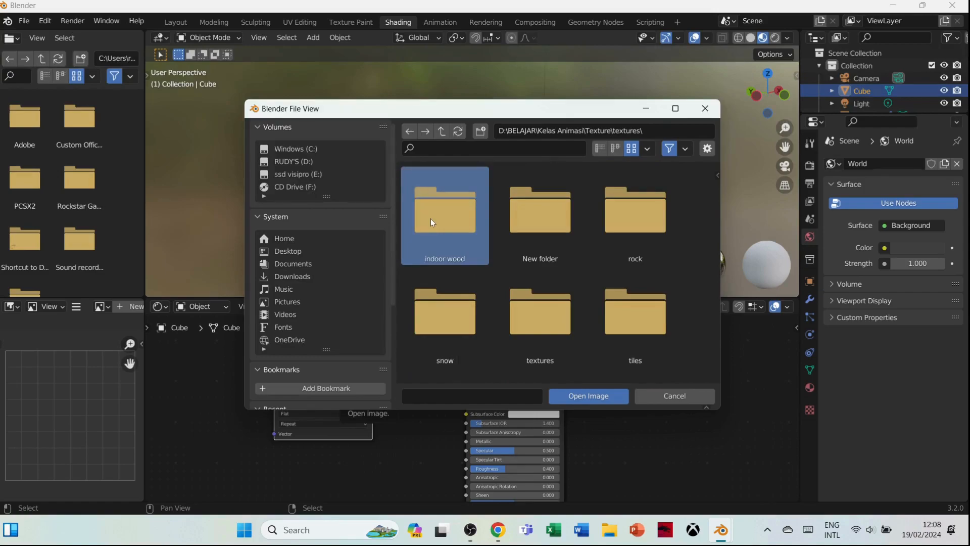
pyautogui.click(445, 222)
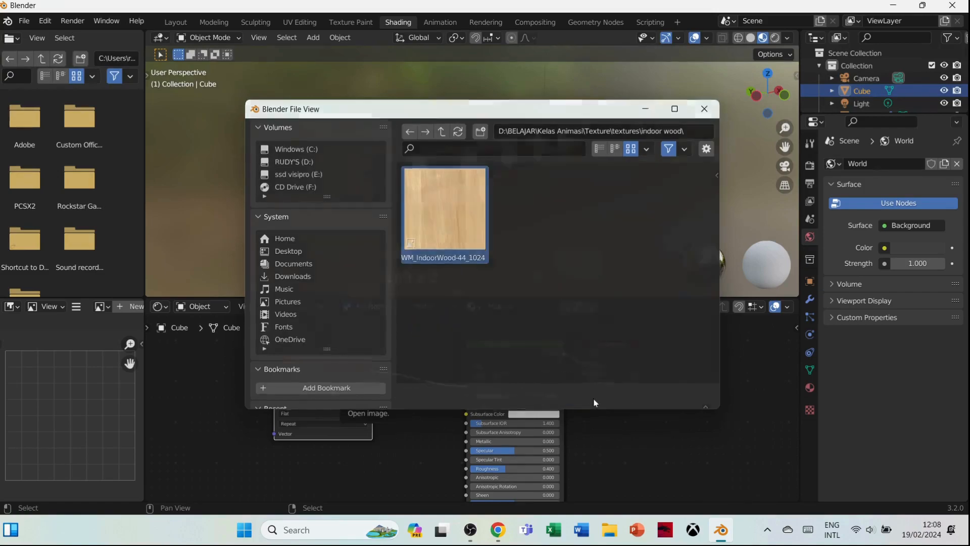
pyautogui.click(593, 397)
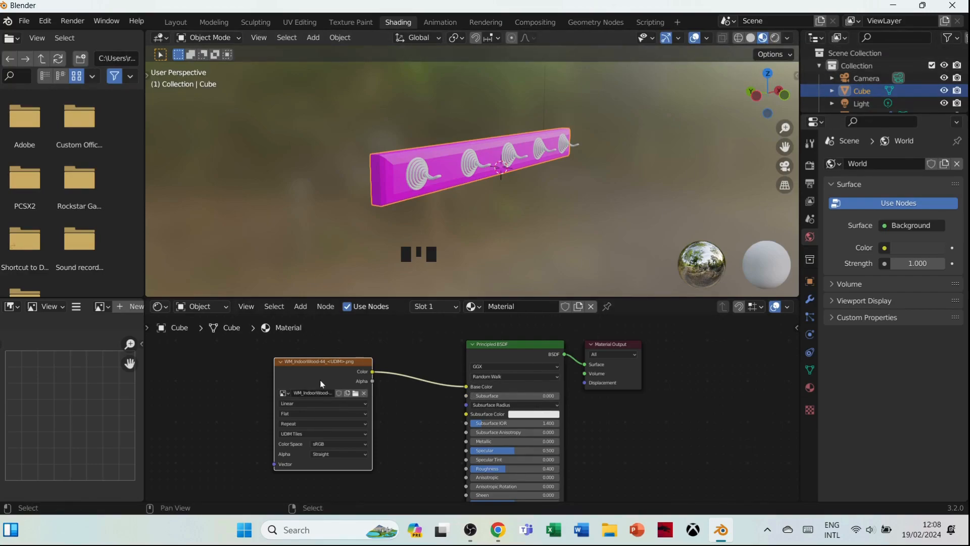
# Move the Image Texture node farther away from the Principled BSDF, keeping its Color output connected to Base Color
pyautogui.moveTo(341, 371); pyautogui.dragTo(314, 366)
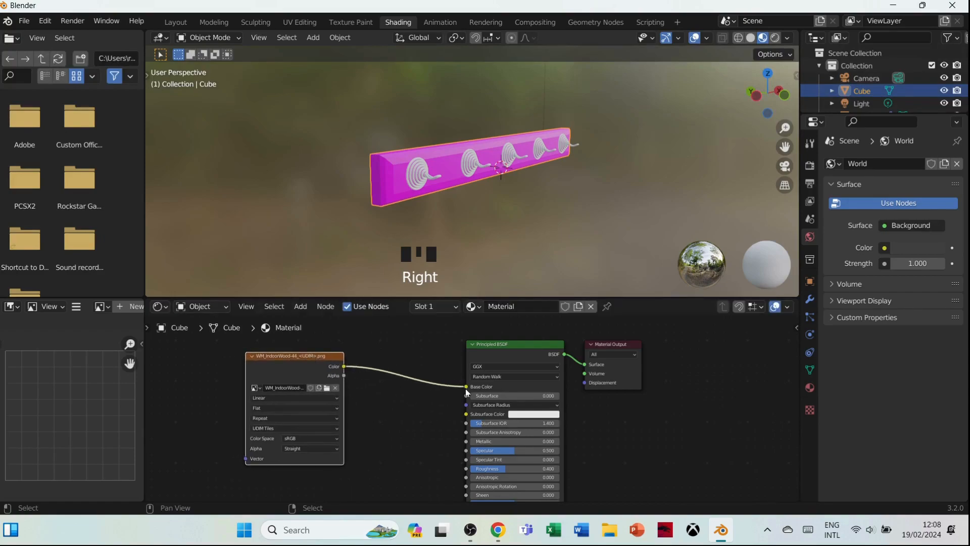
pyautogui.moveTo(466, 387)
pyautogui.mouseDown()
pyautogui.moveTo(443, 400)
pyautogui.moveTo(465, 386)
pyautogui.mouseUp()
pyautogui.scroll(1, 576, 400)
pyautogui.press('Tab')
pyautogui.press('Tab')
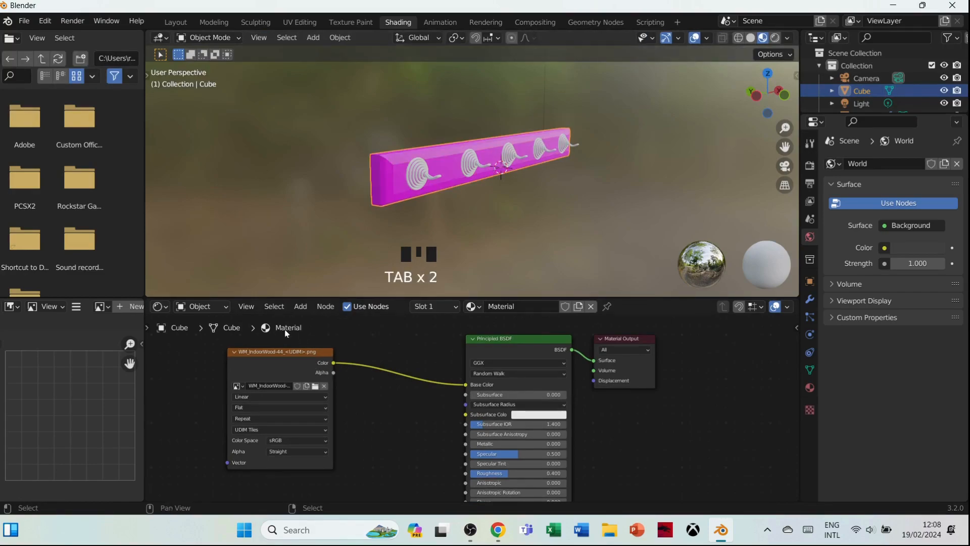
pyautogui.click(316, 387)
pyautogui.click(456, 213)
pyautogui.click(583, 397)
# Switch the Modeling workspace viewport to Rendered shading and check the bar's texture from the hook side
pyautogui.click(202, 21)
pyautogui.press('Tab')
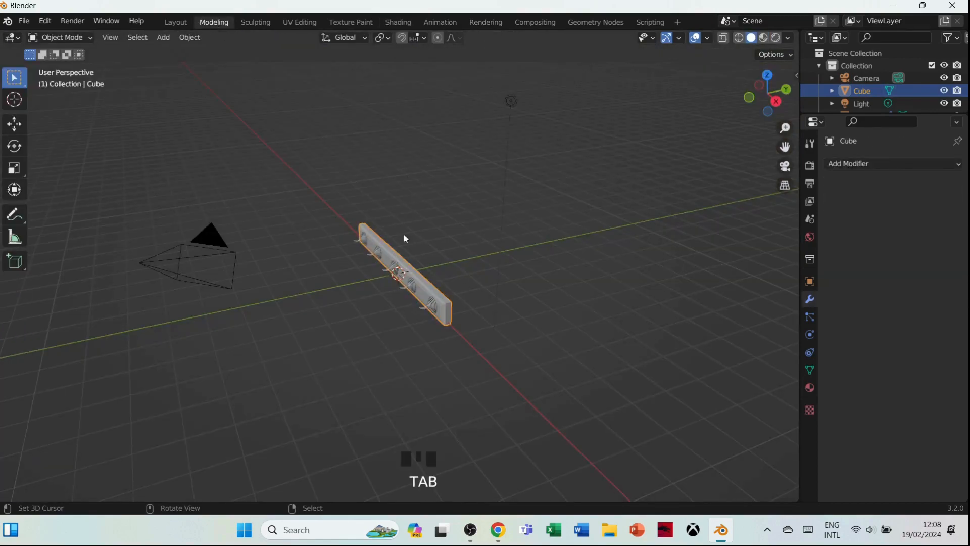
pyautogui.click(767, 39)
pyautogui.click(777, 39)
pyautogui.moveTo(379, 210); pyautogui.dragTo(504, 212, button='middle')
pyautogui.scroll(2, 428, 291)
pyautogui.scroll(3, 429, 291)
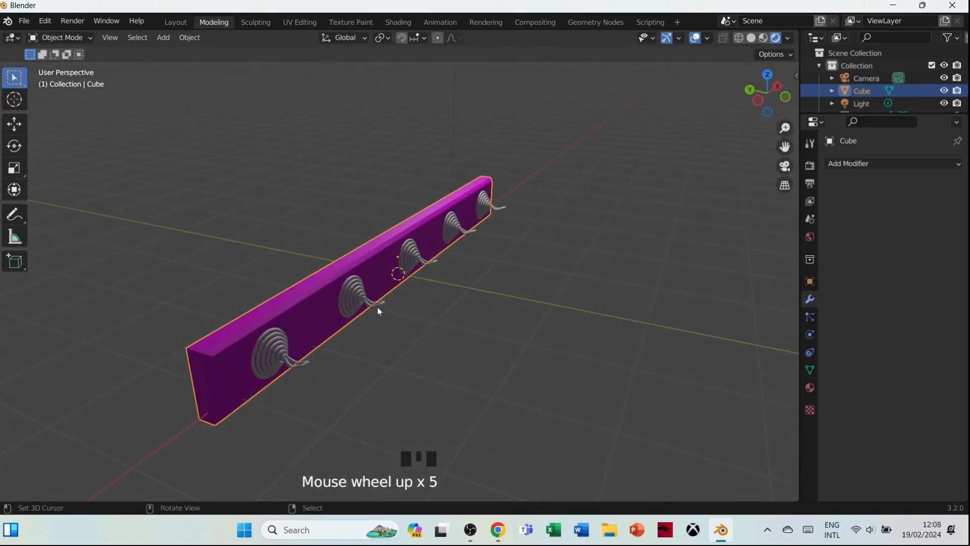
pyautogui.press('Tab')
pyautogui.press('Tab')
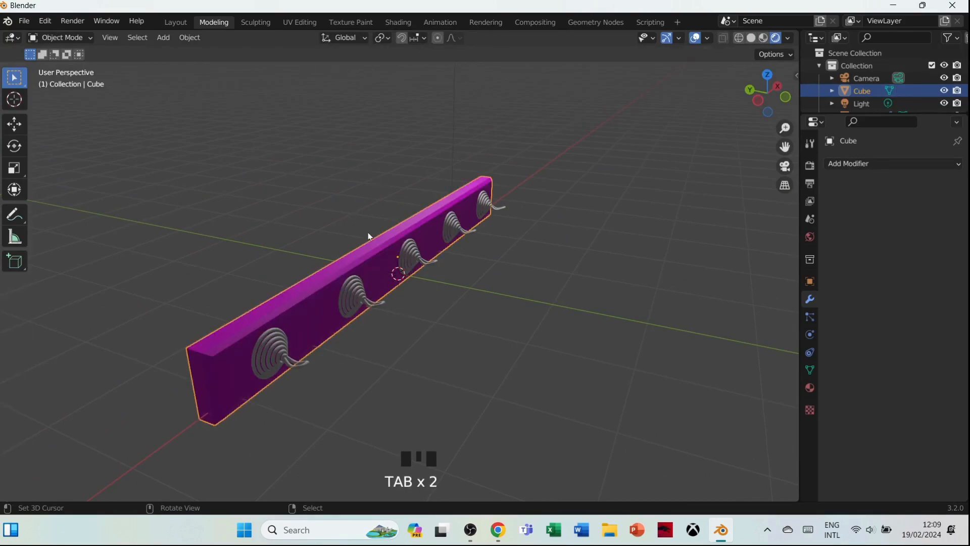
# Unwrap the selected bar geometry in the UV Editing workspace
pyautogui.click(399, 23)
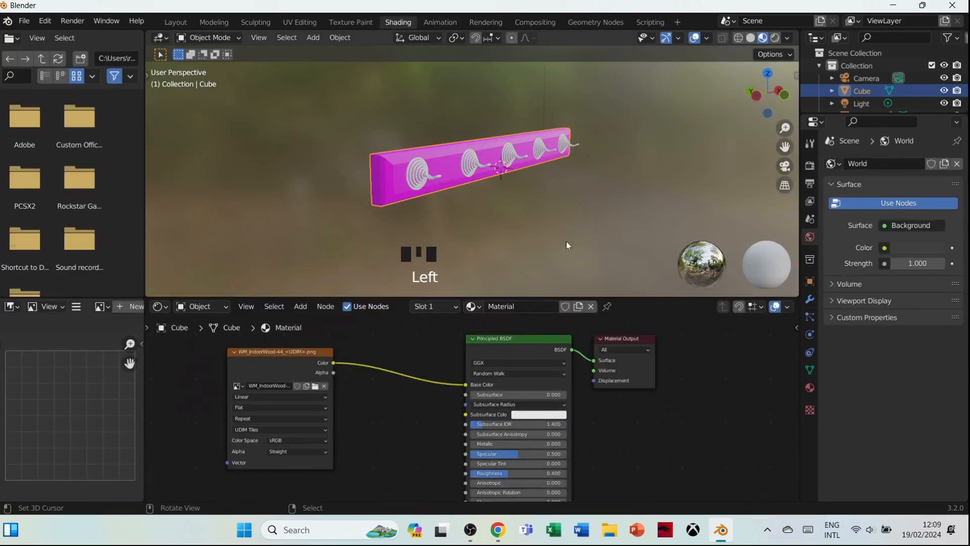
pyautogui.click(300, 22)
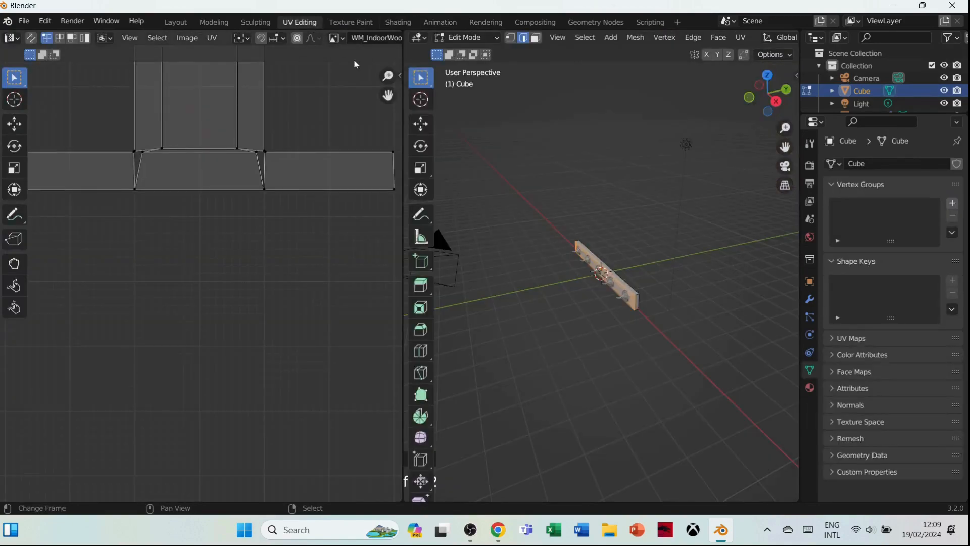
pyautogui.moveTo(482, 154); pyautogui.dragTo(688, 168, button='middle')
pyautogui.keyDown('shift'); pyautogui.moveTo(616, 191); pyautogui.dragTo(635, 249, button='middle'); pyautogui.keyUp('shift')
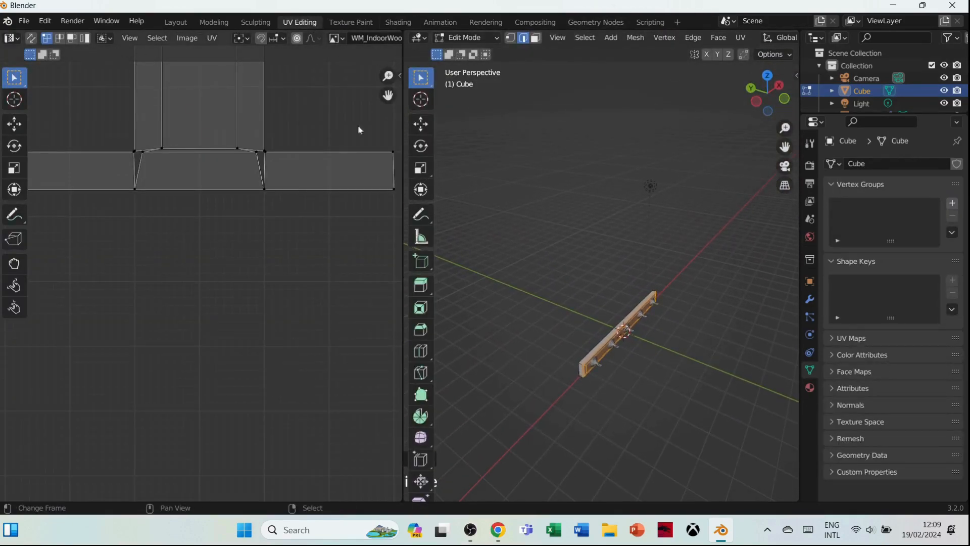
pyautogui.press('u')
pyautogui.click(513, 171)
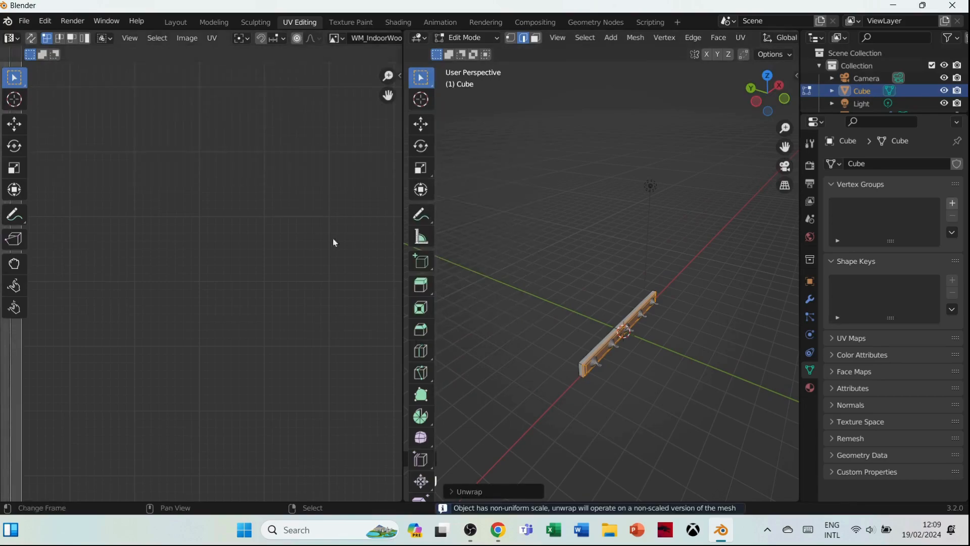
pyautogui.scroll(-5, 303, 242)
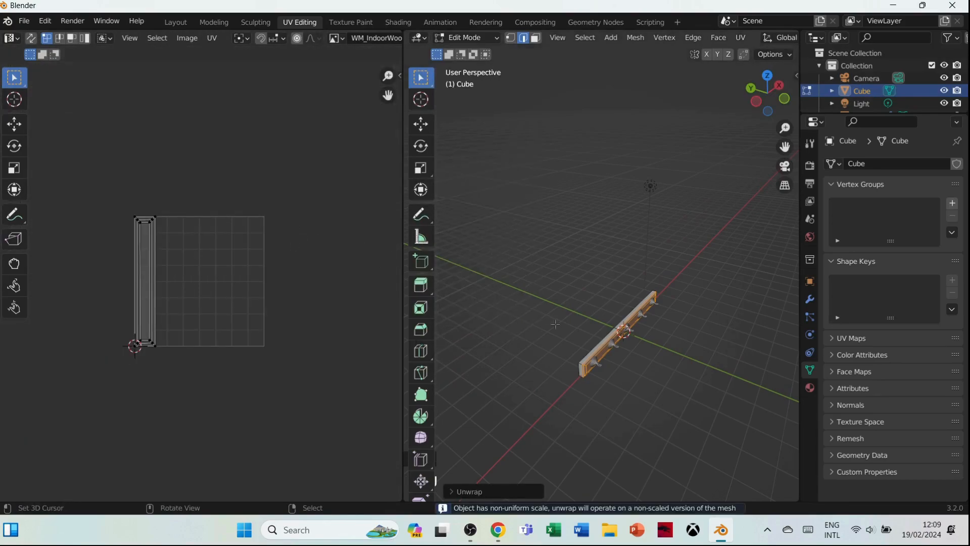
# Enable UV sync selection, select the bar's entire UV layout, and move it onto the wood image tile 1024
pyautogui.click(32, 40)
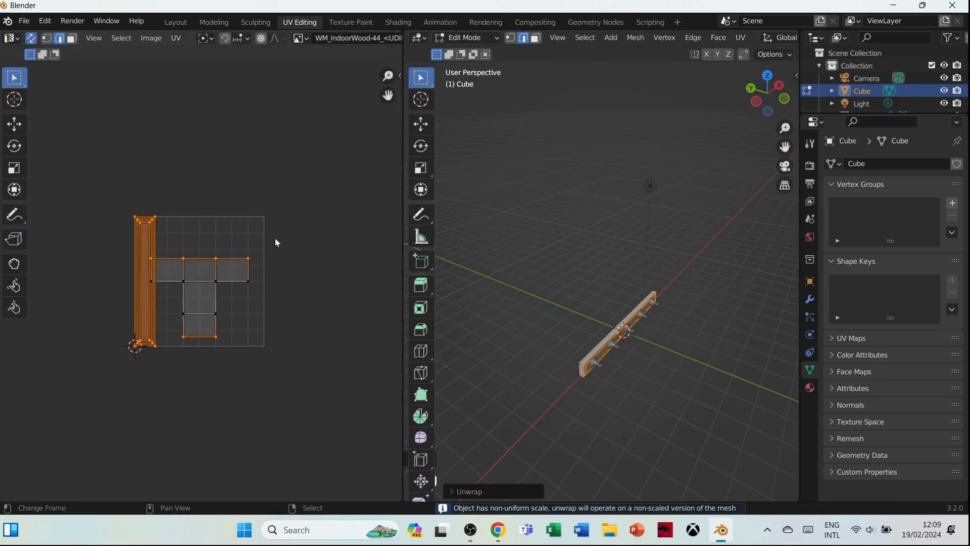
pyautogui.press('a')
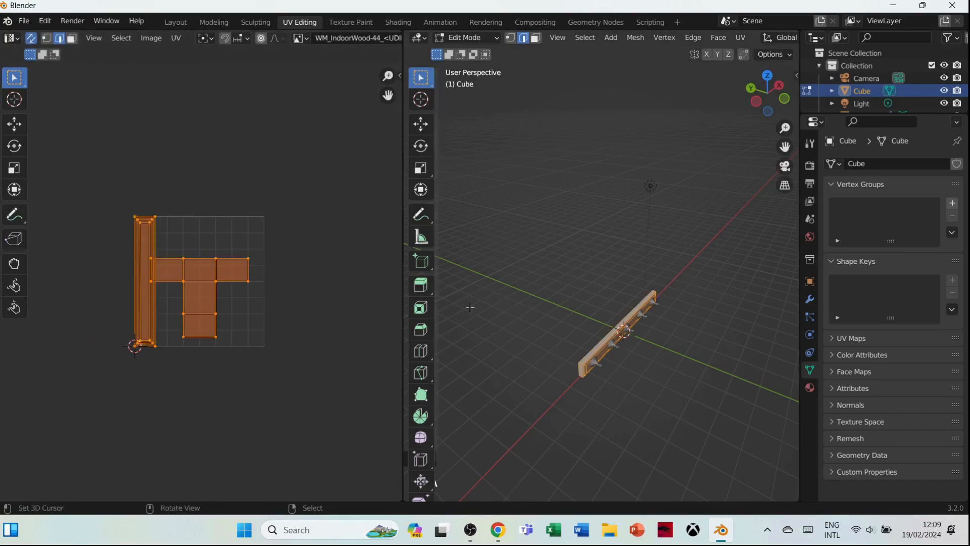
pyautogui.scroll(-5, 211, 194)
pyautogui.moveTo(283, 157); pyautogui.dragTo(363, 251)
pyautogui.moveTo(163, 250); pyautogui.dragTo(251, 309)
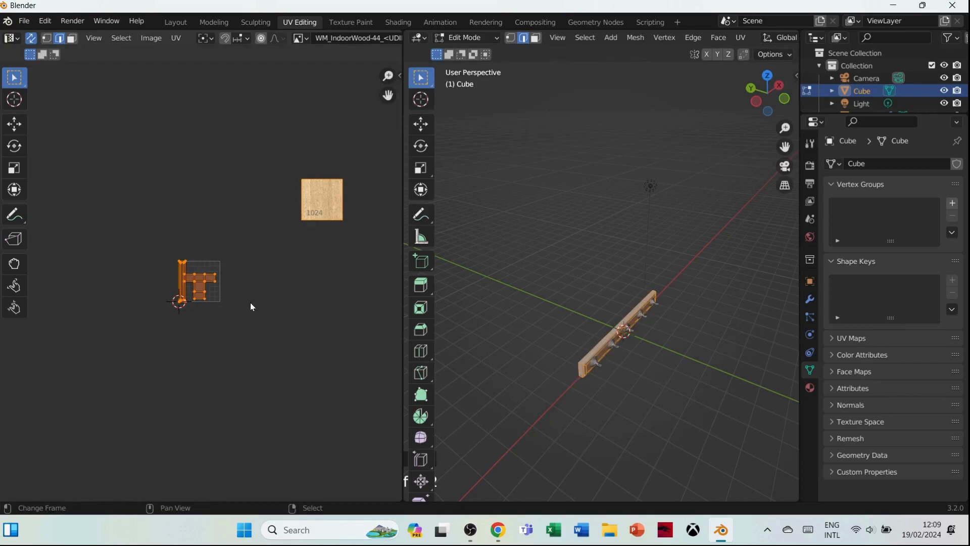
pyautogui.press('g')
pyautogui.click(382, 220)
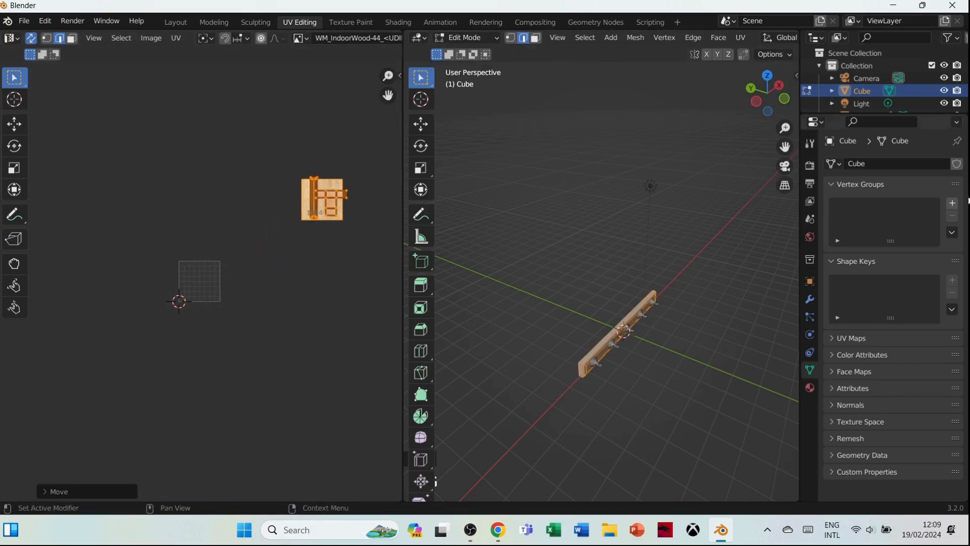
# Switch the 3D viewport to Material Preview shading to check how the wood texture covers the bar
pyautogui.scroll(-5, 743, 40)
pyautogui.scroll(-4, 744, 40)
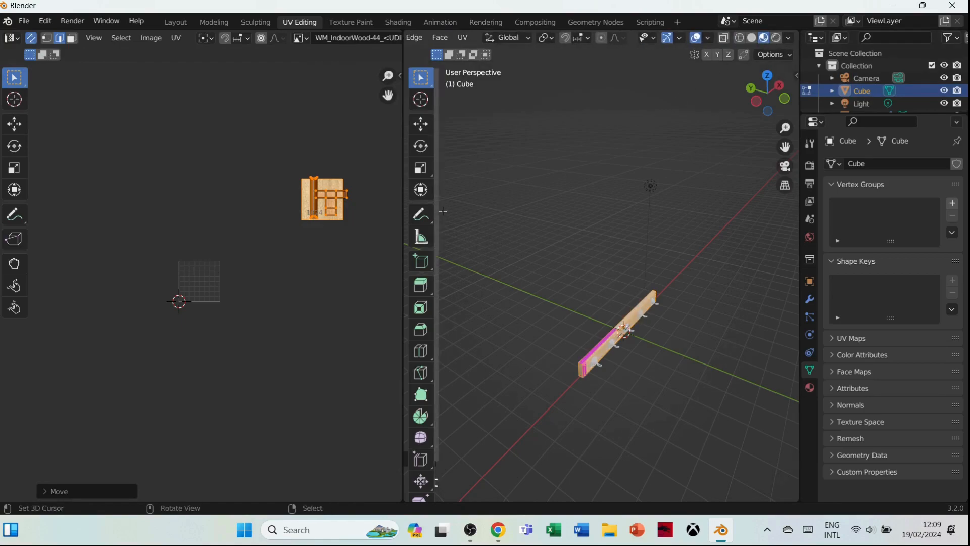
pyautogui.scroll(5, 342, 223)
pyautogui.moveTo(387, 218); pyautogui.dragTo(1, 399, button='middle')
pyautogui.scroll(5, 606, 273)
pyautogui.keyDown('shift'); pyautogui.moveTo(700, 393); pyautogui.dragTo(700, 248, button='middle'); pyautogui.keyUp('shift')
# Shift the UV layout slightly and scale it to about 0.6 so it fits entirely inside the wood image
pyautogui.press('g')
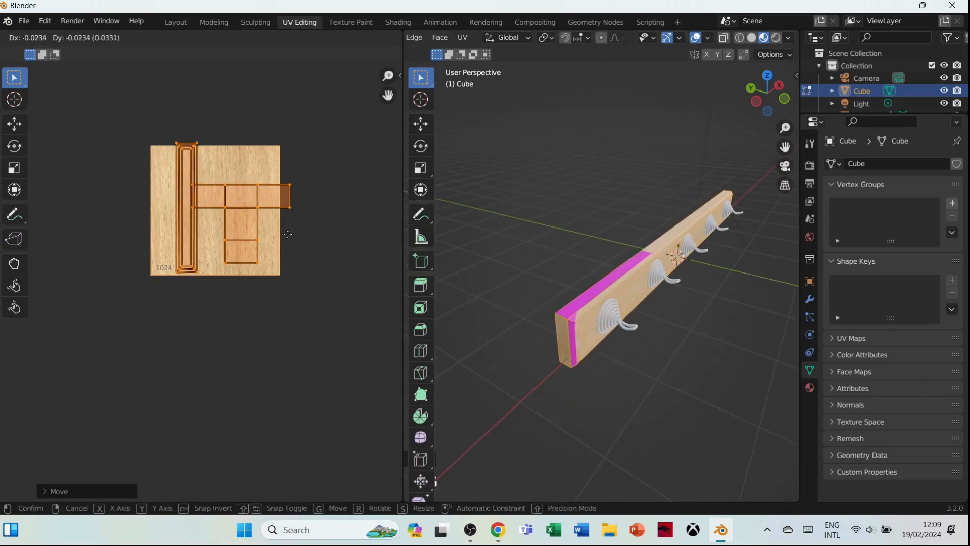
pyautogui.click(280, 235)
pyautogui.press('s')
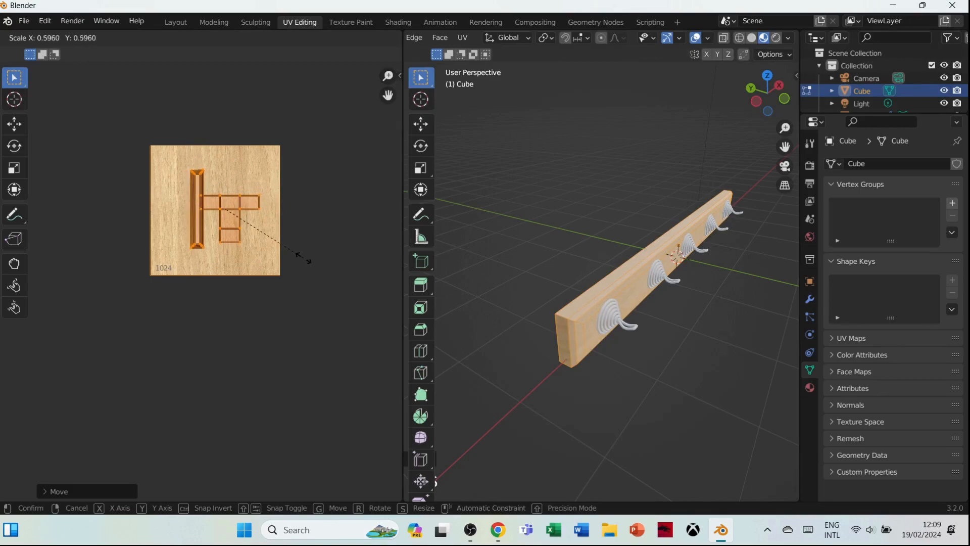
pyautogui.click(296, 255)
pyautogui.press('Tab')
pyautogui.press('Tab')
pyautogui.moveTo(687, 406); pyautogui.dragTo(690, 344, button='middle')
pyautogui.scroll(4, 664, 326)
pyautogui.press('Tab')
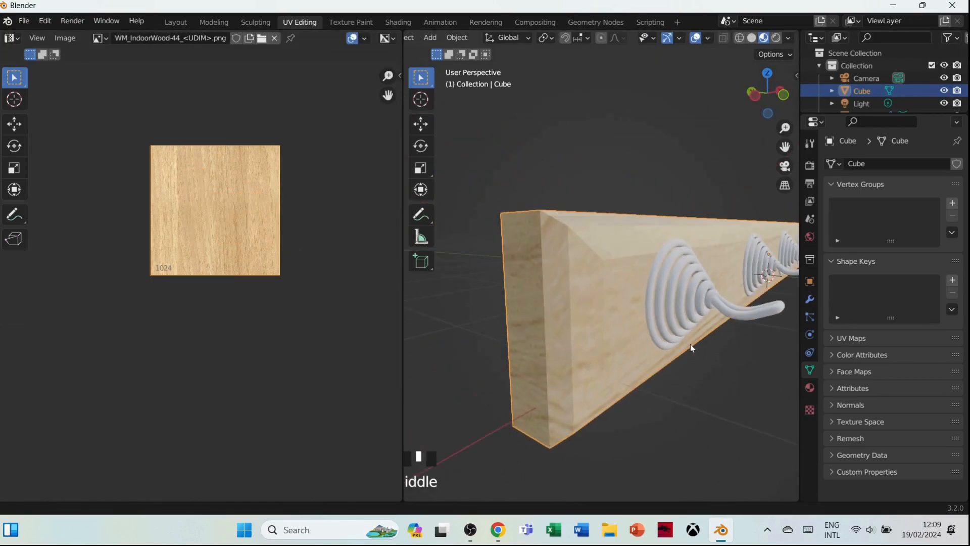
pyautogui.press('Tab')
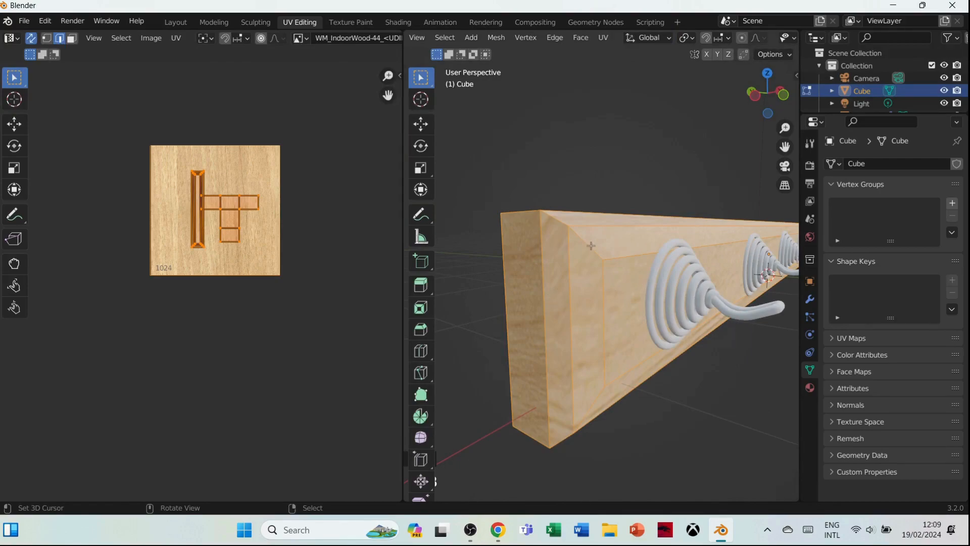
# Bevel the corner edges at the four front corners of the bar by about 0.06 m with 2 segments
pyautogui.press('Tab')
pyautogui.press('Tab')
pyautogui.hotkey('alt', 'a')
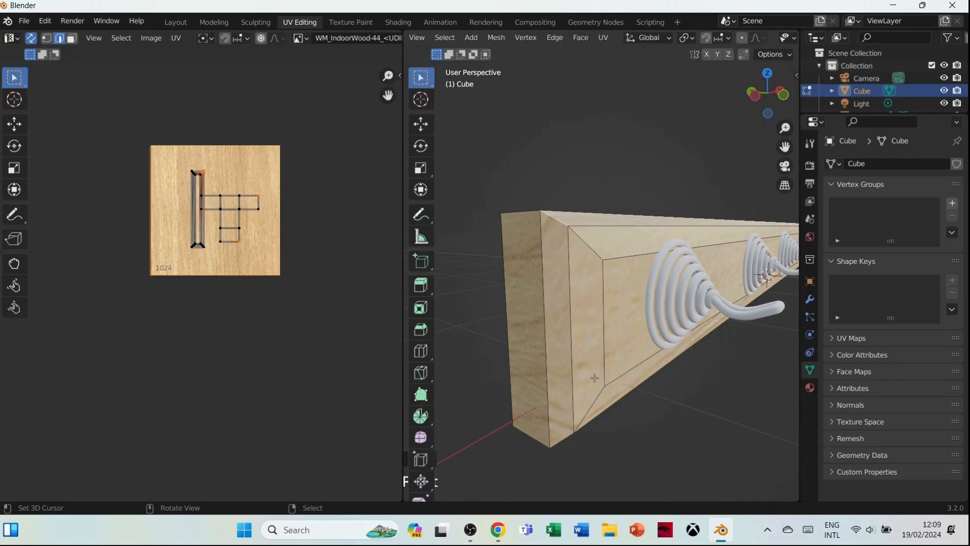
pyautogui.keyDown('alt'); pyautogui.keyDown('shift'); pyautogui.rightClick(596, 403); pyautogui.keyUp('shift'); pyautogui.keyUp('alt')
pyautogui.keyDown('alt'); pyautogui.keyDown('shift'); pyautogui.rightClick(596, 403); pyautogui.keyUp('shift'); pyautogui.keyUp('alt')
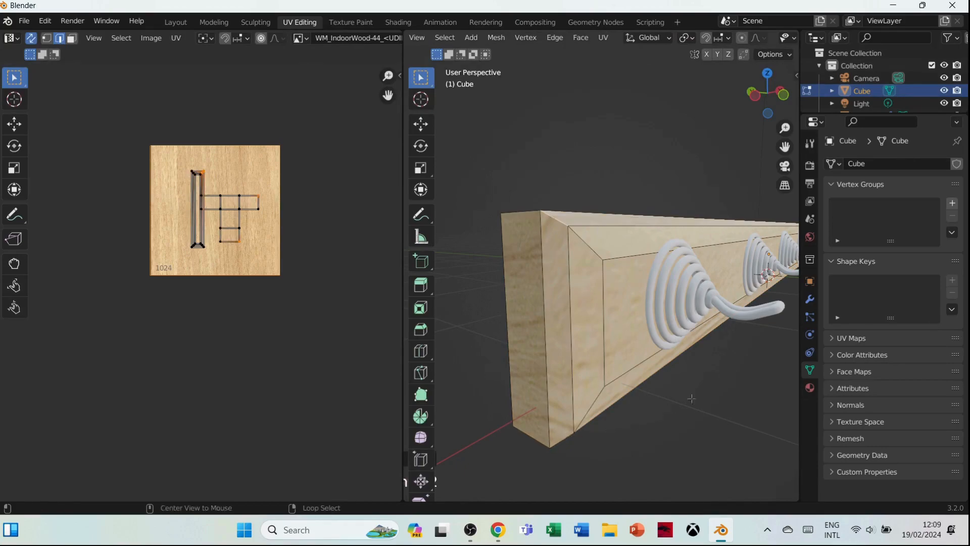
pyautogui.keyDown('shift'); pyautogui.rightClick(582, 434); pyautogui.keyUp('shift')
pyautogui.keyDown('shift'); pyautogui.rightClick(583, 431); pyautogui.keyUp('shift')
pyautogui.moveTo(672, 293); pyautogui.dragTo(665, 151, button='middle')
pyautogui.keyDown('shift'); pyautogui.click(669, 125); pyautogui.keyUp('shift')
pyautogui.moveTo(619, 437); pyautogui.dragTo(644, 269, button='middle')
pyautogui.keyDown('shift'); pyautogui.click(514, 310); pyautogui.keyUp('shift')
pyautogui.moveTo(515, 310); pyautogui.dragTo(718, 299, button='middle')
pyautogui.scroll(-5, 621, 377)
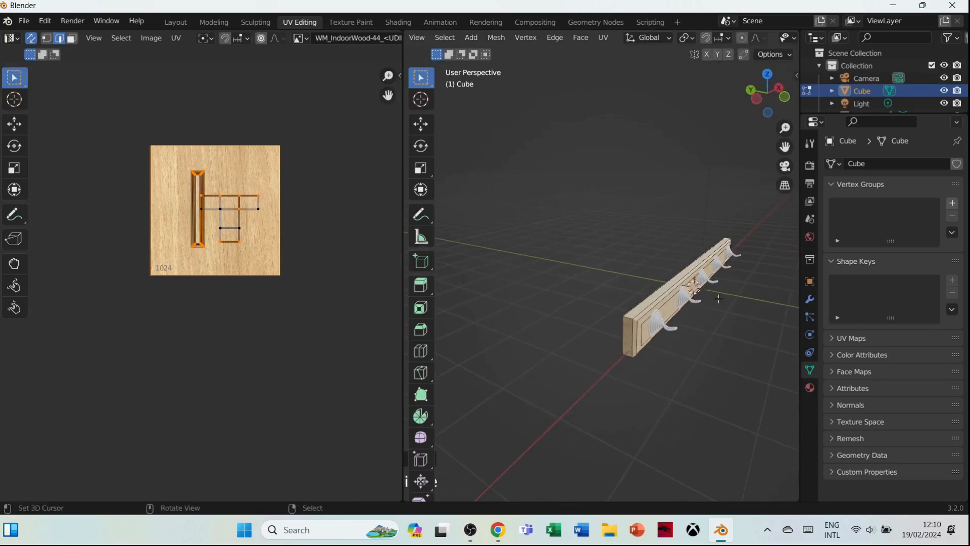
pyautogui.scroll(3, 723, 356)
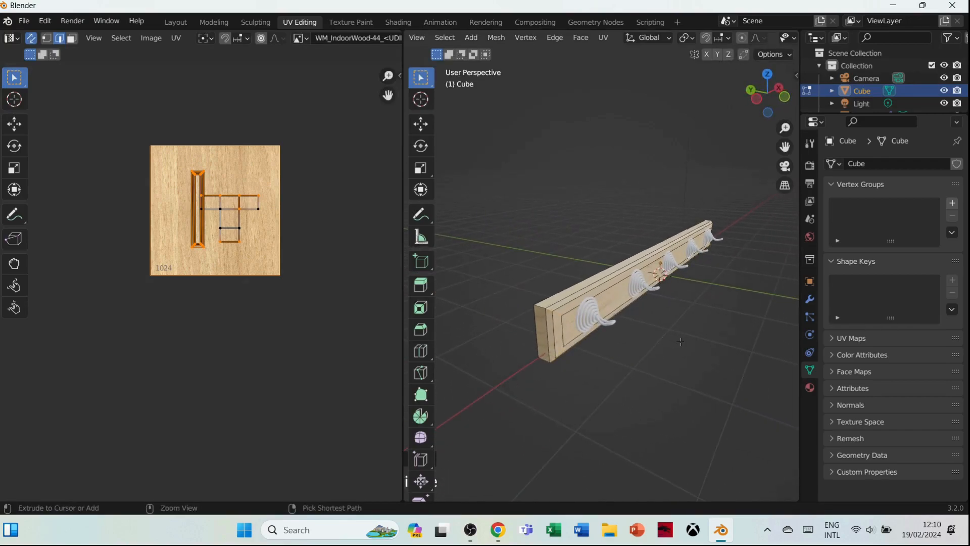
pyautogui.hotkey('ctrl', 'b')
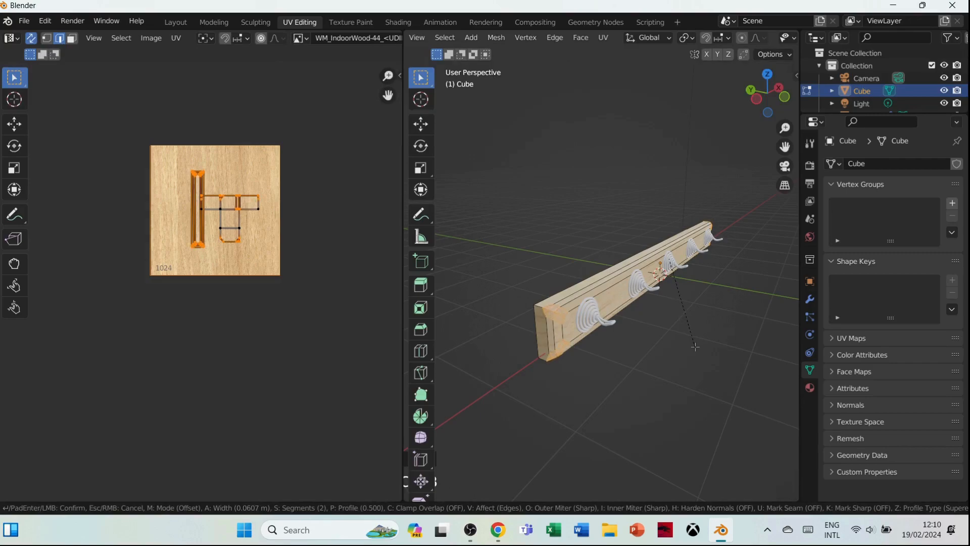
pyautogui.click(695, 347)
pyautogui.press('Tab')
pyautogui.moveTo(701, 316); pyautogui.dragTo(530, 258, button='middle')
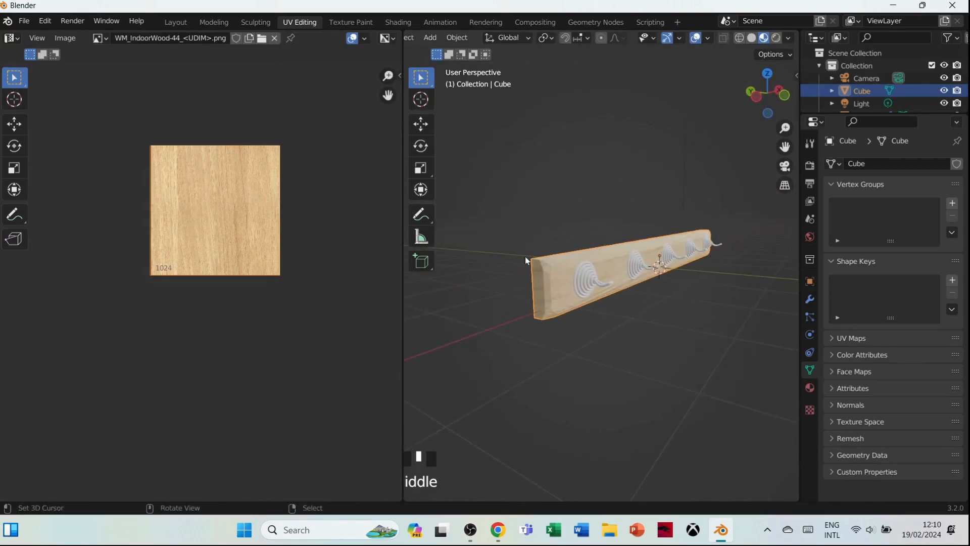
pyautogui.scroll(2, 530, 258)
# Select the whole bar mesh and scale its UV layout to about 0.98 within the wood image
pyautogui.press('Tab')
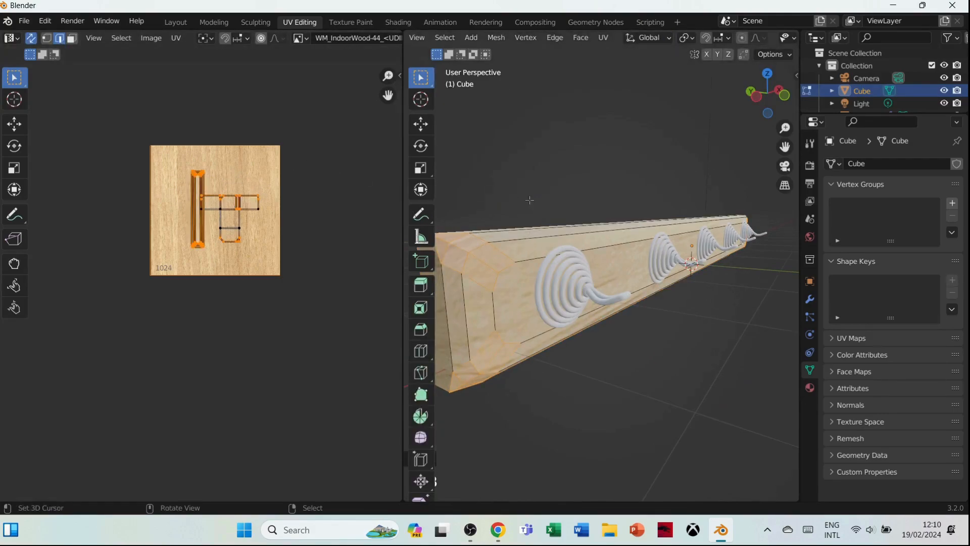
pyautogui.moveTo(525, 197); pyautogui.dragTo(586, 207, button='middle')
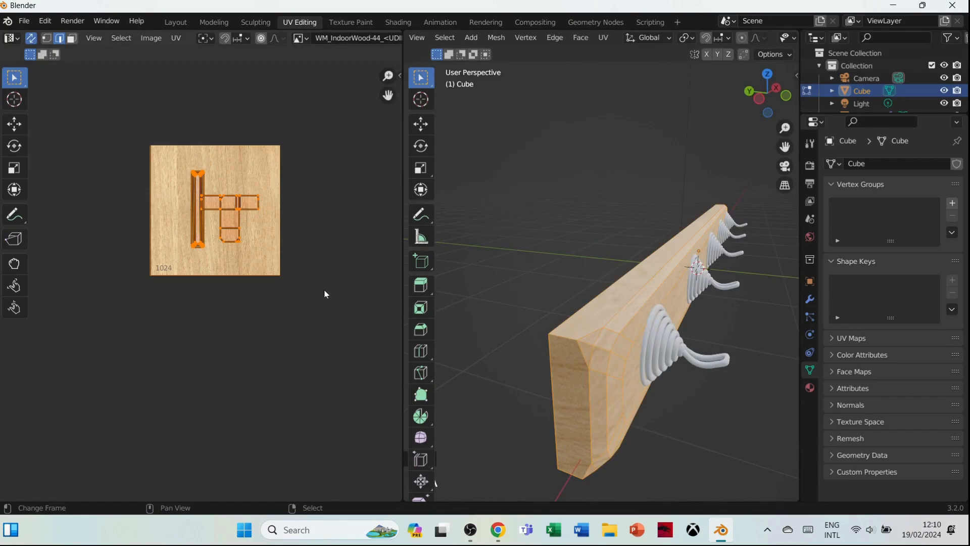
pyautogui.press('s')
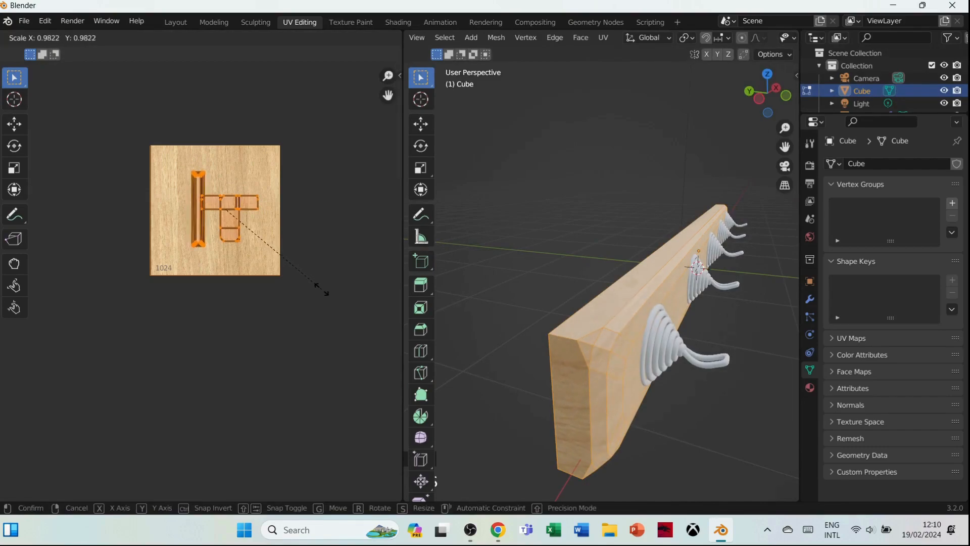
pyautogui.click(322, 288)
pyautogui.press('Tab')
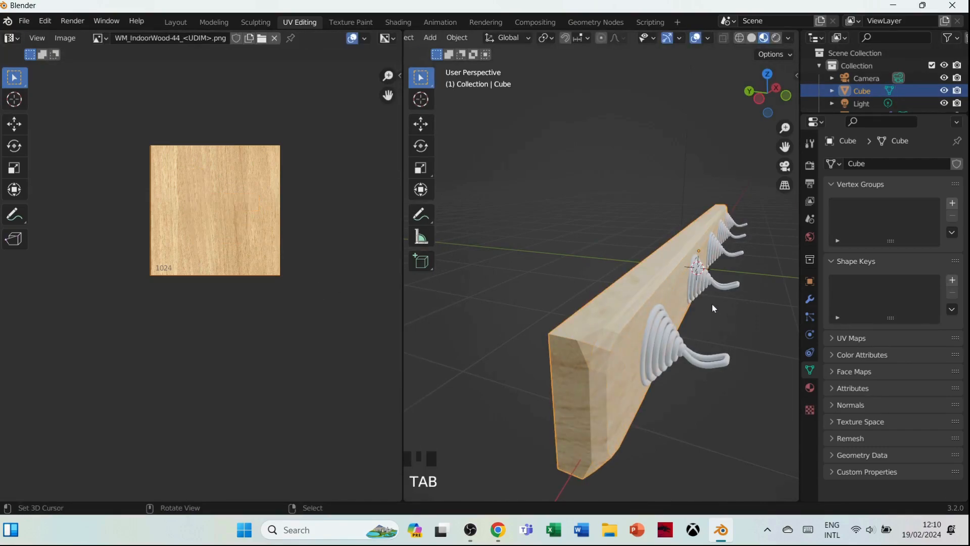
# Select the arrayed spiral hooks and show their material settings in the Shading workspace
pyautogui.moveTo(710, 299); pyautogui.dragTo(687, 301, button='middle')
pyautogui.rightClick(505, 311)
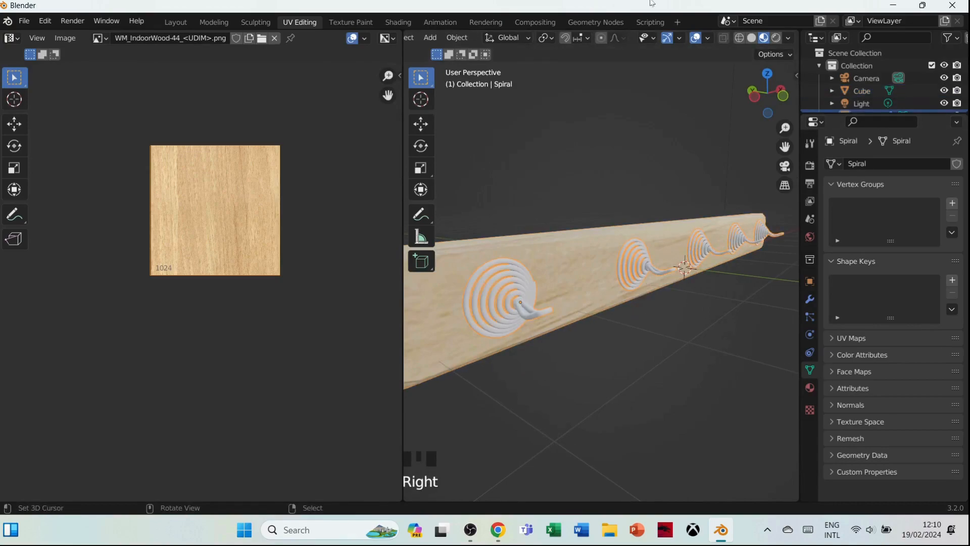
pyautogui.click(398, 22)
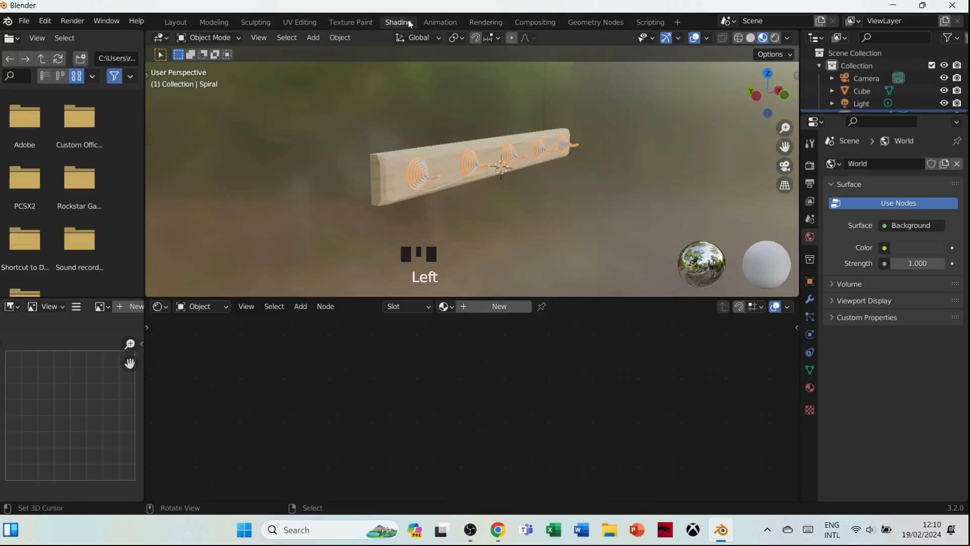
pyautogui.scroll(2, 484, 148)
pyautogui.keyDown('shift'); pyautogui.moveTo(450, 135); pyautogui.dragTo(562, 207, button='middle'); pyautogui.keyUp('shift')
pyautogui.rightClick(467, 185)
pyautogui.rightClick(484, 270)
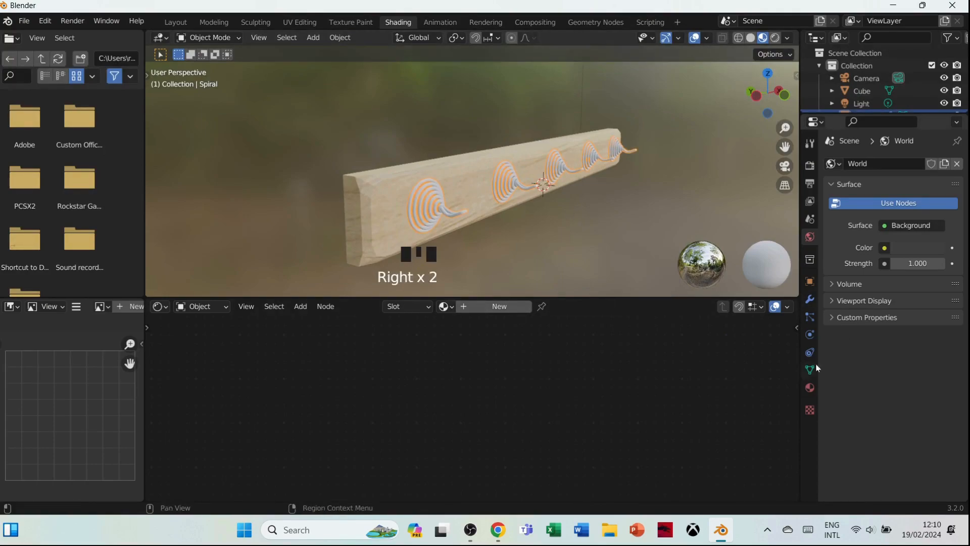
pyautogui.click(810, 388)
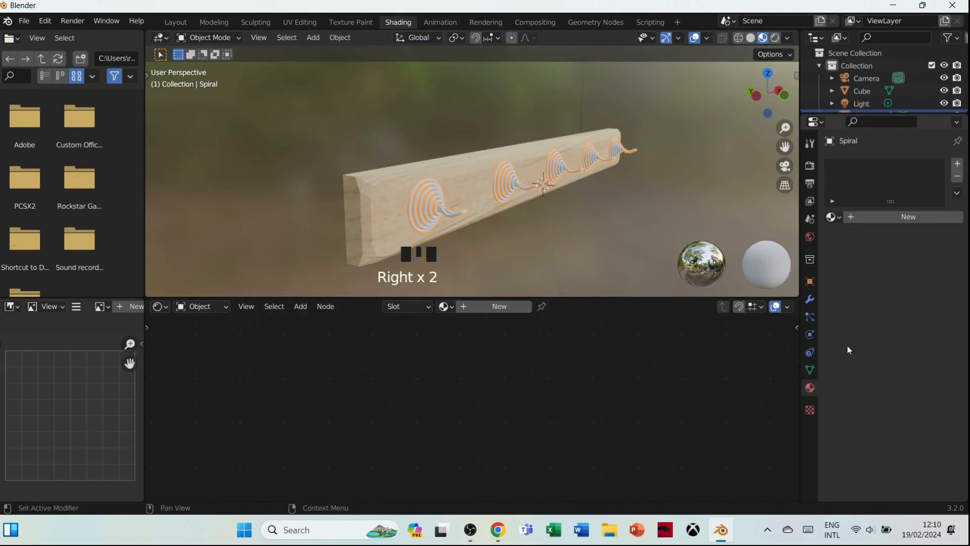
# Return to the Modeling workspace in Object Mode and give the arrayed spiral hooks a new material
pyautogui.click(755, 38)
pyautogui.click(216, 23)
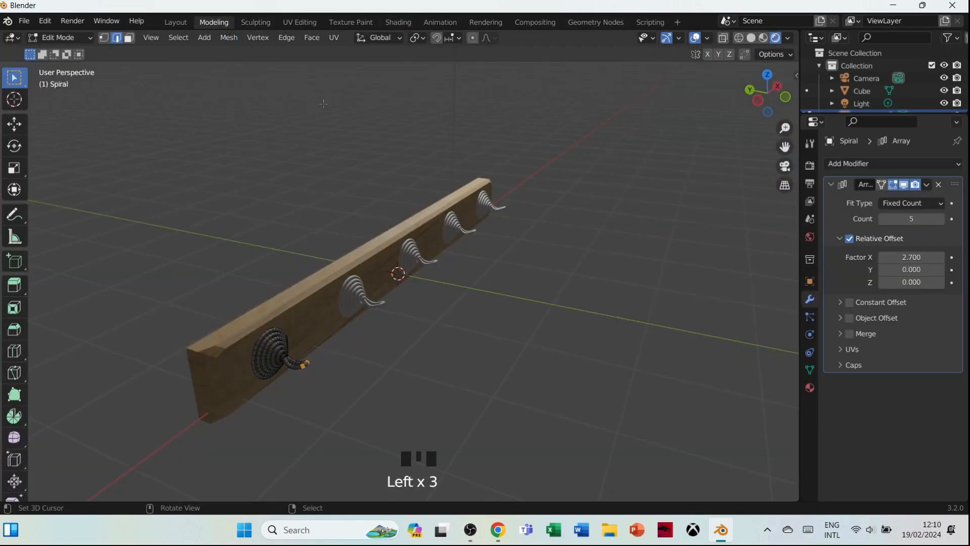
pyautogui.keyDown('shift'); pyautogui.moveTo(365, 301); pyautogui.dragTo(429, 260, button='middle'); pyautogui.keyUp('shift')
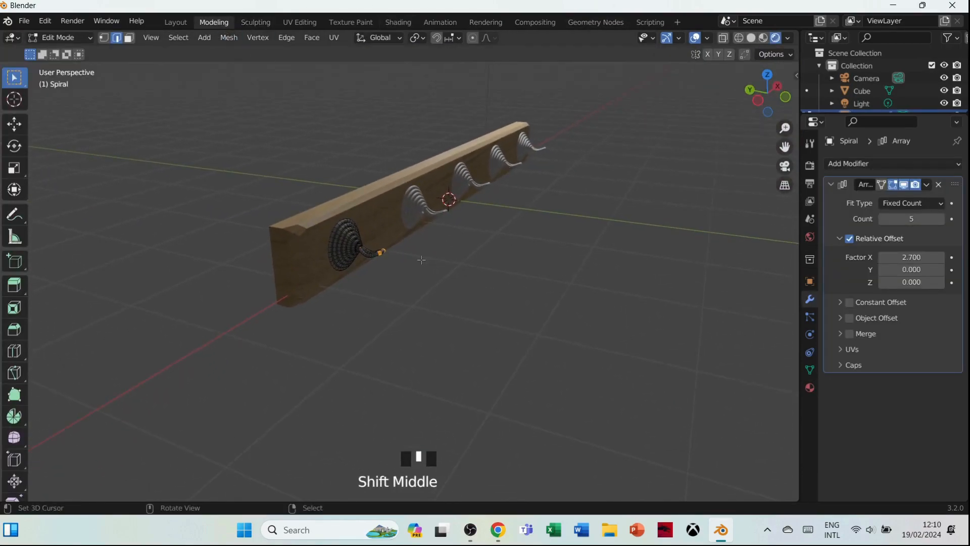
pyautogui.press('Tab')
pyautogui.scroll(2, 420, 267)
pyautogui.scroll(1, 419, 267)
pyautogui.rightClick(415, 229)
pyautogui.rightClick(307, 197)
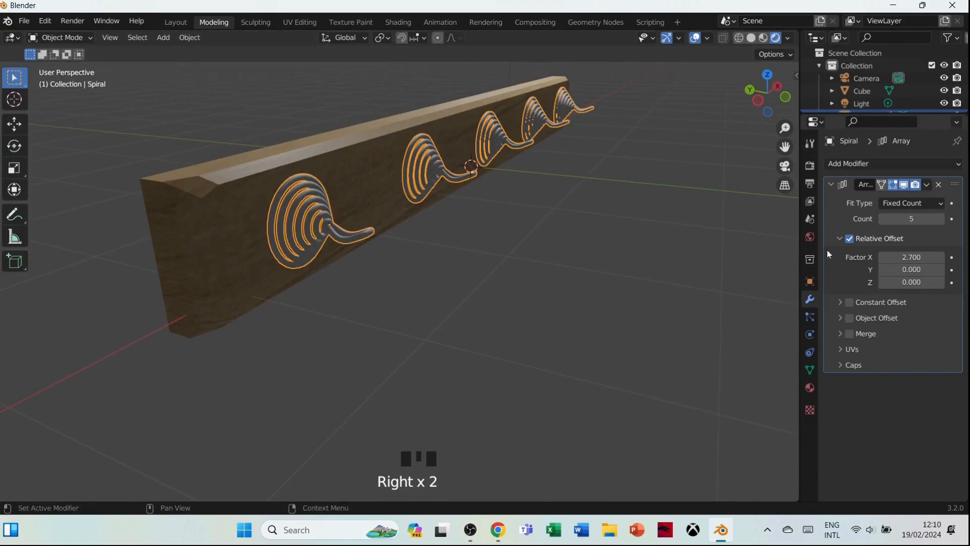
pyautogui.click(810, 388)
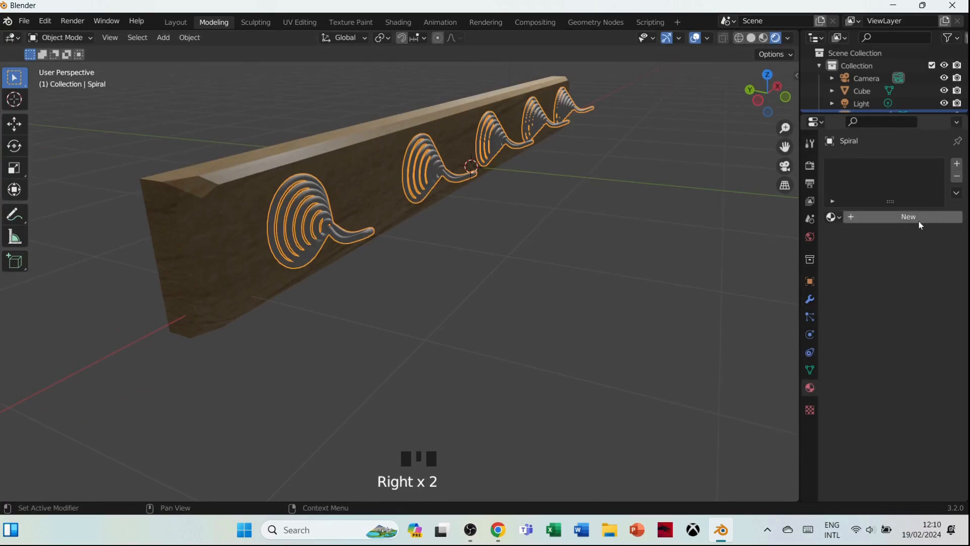
pyautogui.click(920, 217)
# Set the hook material's Metallic to about 0.85 and Roughness to 0, with the viewport in Material Preview shading
pyautogui.scroll(-2, 892, 389)
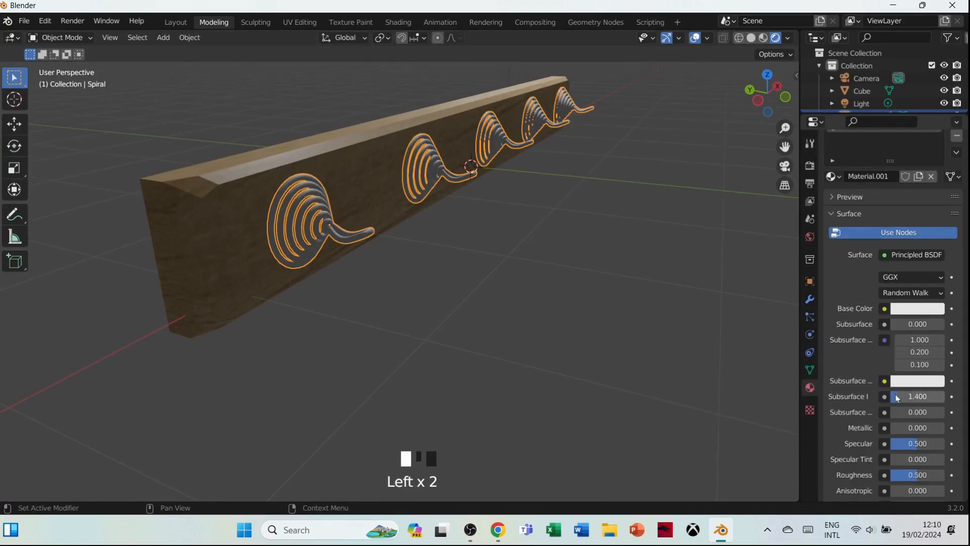
pyautogui.scroll(-3, 897, 397)
pyautogui.moveTo(897, 370); pyautogui.dragTo(936, 367)
pyautogui.click(764, 38)
pyautogui.moveTo(928, 415); pyautogui.dragTo(894, 415)
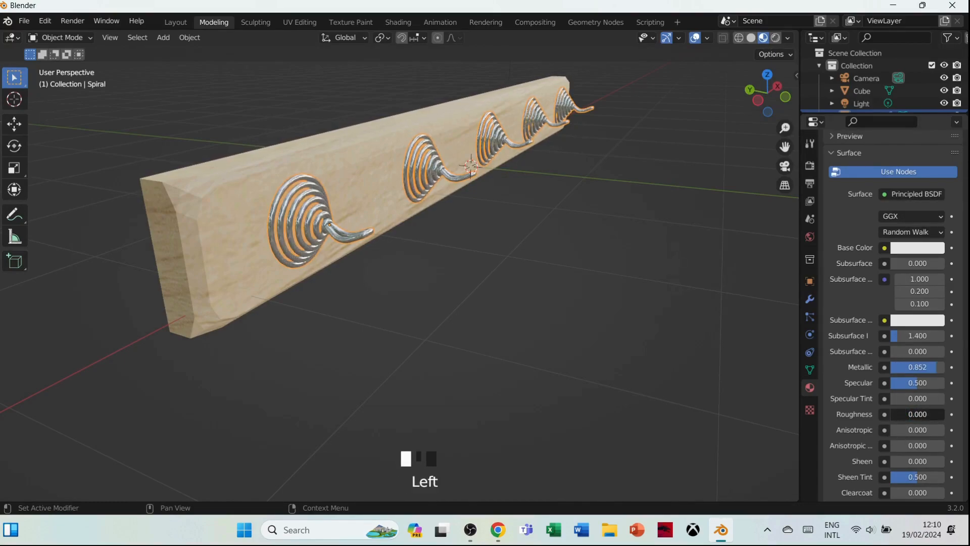
# Set the hook material's Sheen Tint to about 0.565 and its Roughness to about 0.28
pyautogui.moveTo(557, 190); pyautogui.dragTo(525, 194, button='middle')
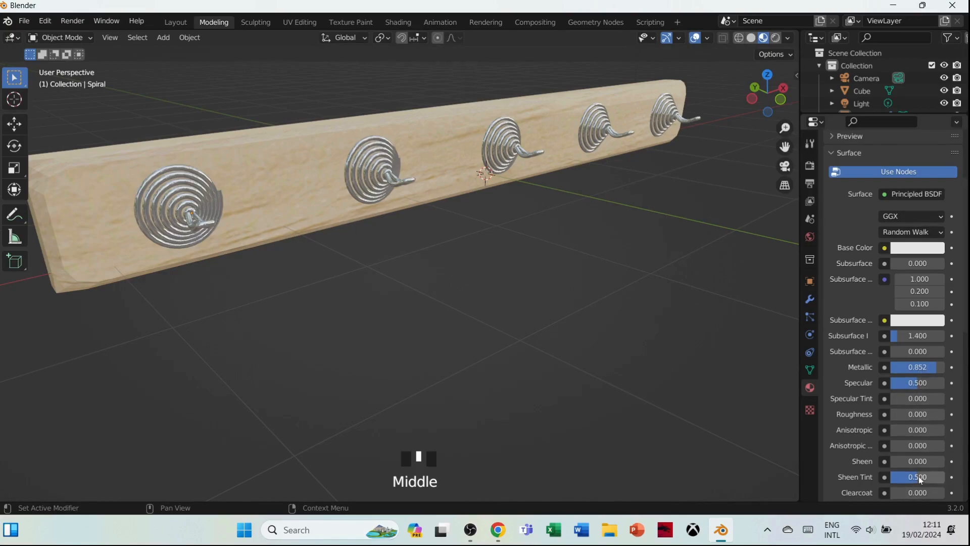
pyautogui.moveTo(920, 481); pyautogui.dragTo(918, 480)
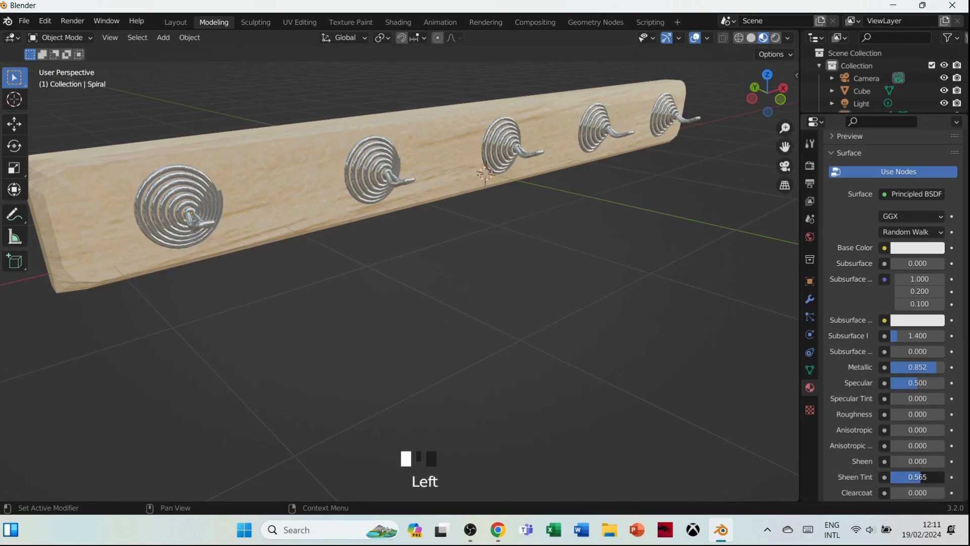
pyautogui.moveTo(916, 413); pyautogui.dragTo(930, 413)
pyautogui.moveTo(485, 202); pyautogui.dragTo(407, 229, button='middle')
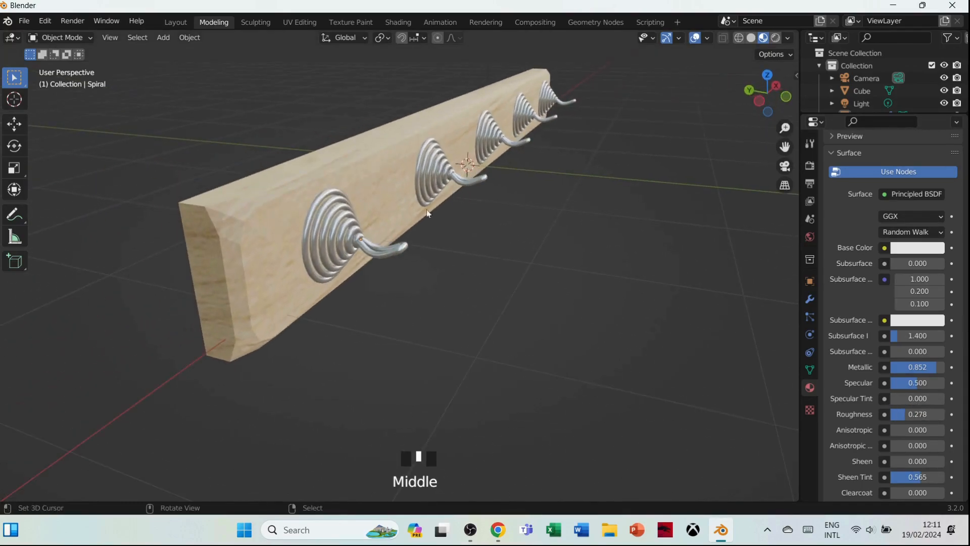
# Select the wooden bar and show the World shader nodes in the Shading workspace
pyautogui.press('Tab')
pyautogui.press('Tab')
pyautogui.rightClick(407, 229)
pyautogui.scroll(2, 406, 232)
pyautogui.keyDown('shift'); pyautogui.moveTo(554, 191); pyautogui.dragTo(600, 237, button='middle'); pyautogui.keyUp('shift')
pyautogui.scroll(-4, 644, 223)
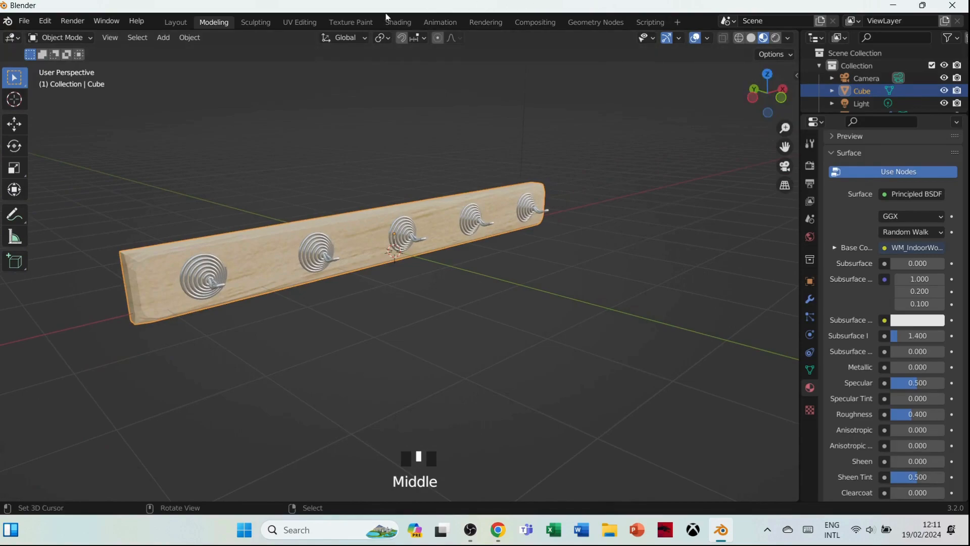
pyautogui.click(398, 23)
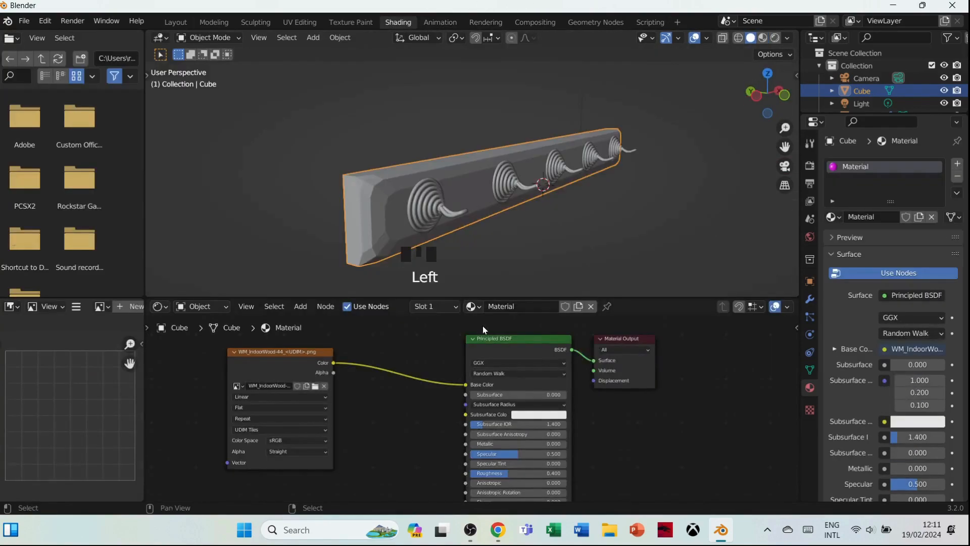
pyautogui.click(219, 307)
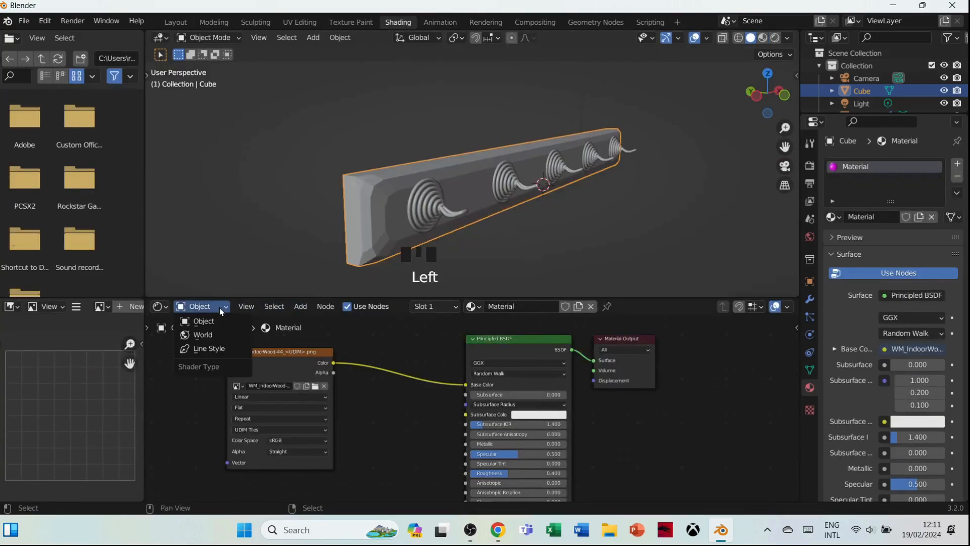
pyautogui.click(221, 335)
# Add an Environment Texture node and connect its Color output to the Background node's Color input
pyautogui.hotkey('shift', 'a')
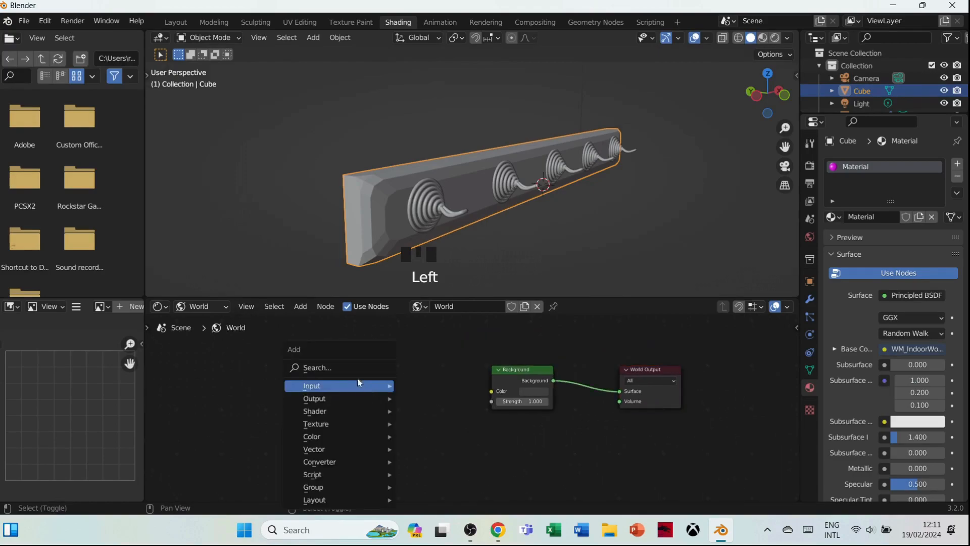
pyautogui.click(313, 367)
pyautogui.write('env')
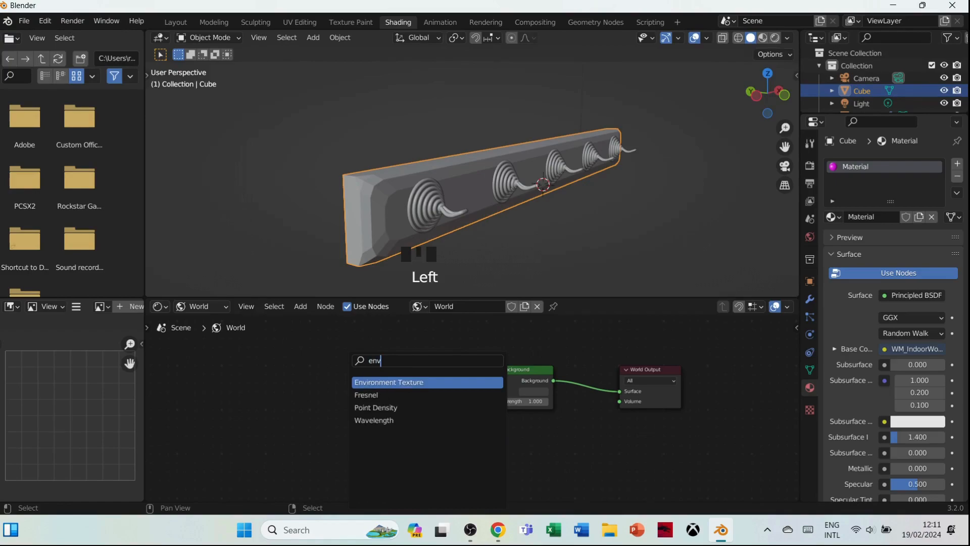
pyautogui.press('Return')
pyautogui.click(374, 377)
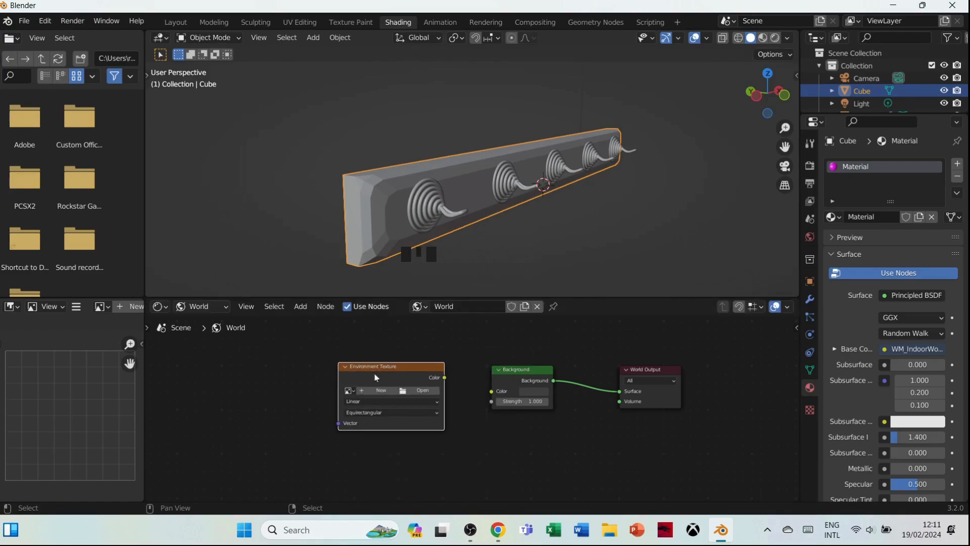
pyautogui.moveTo(444, 378); pyautogui.dragTo(491, 391)
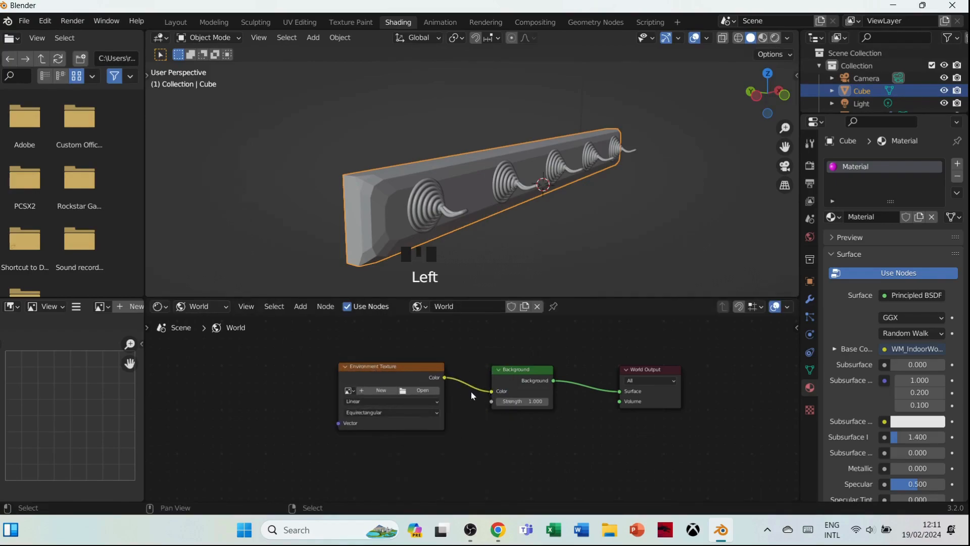
# Start opening an image for the Environment Texture node and browse to the folder D:\BELAJAR\Kelas Animasi\Texture
pyautogui.click(431, 390)
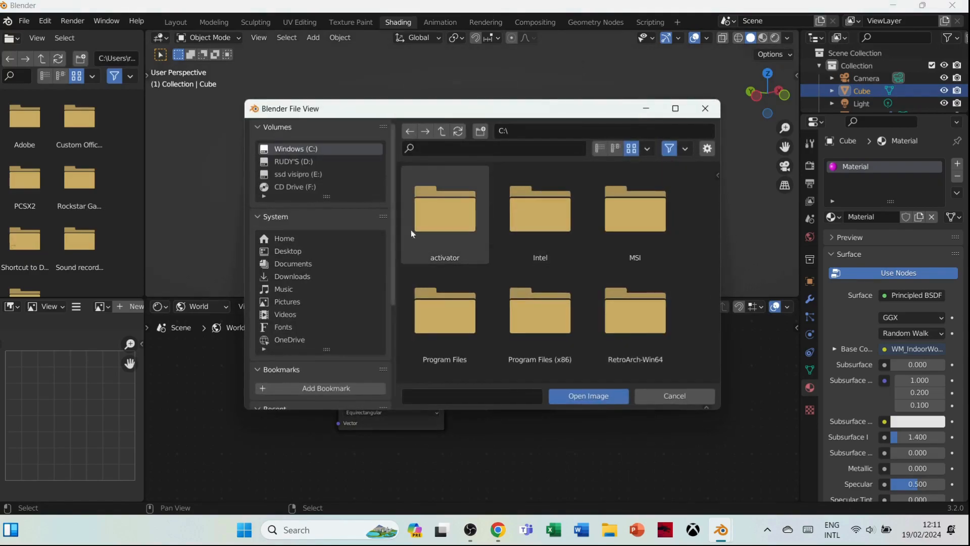
pyautogui.scroll(-5, 480, 312)
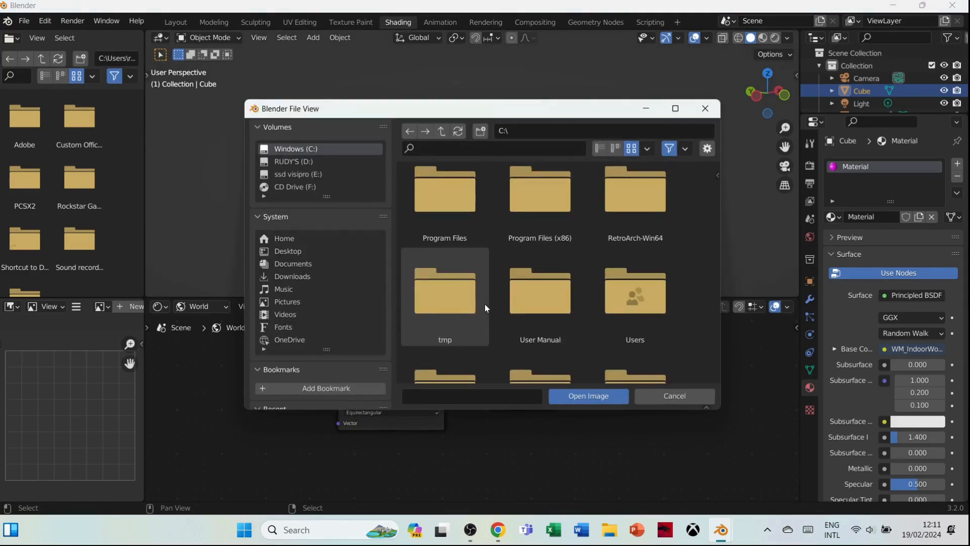
pyautogui.scroll(-3, 484, 304)
pyautogui.scroll(3, 487, 296)
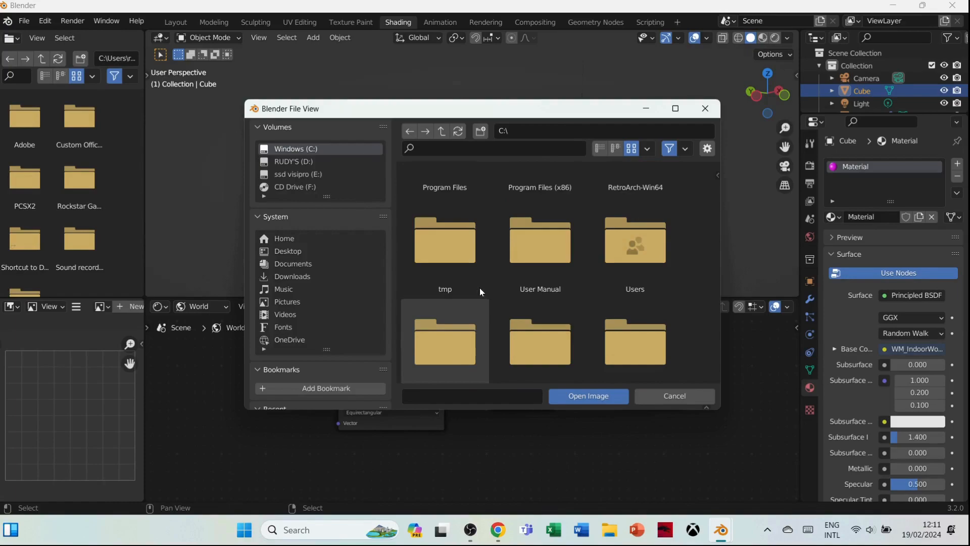
pyautogui.click(316, 160)
pyautogui.doubleClick(557, 221)
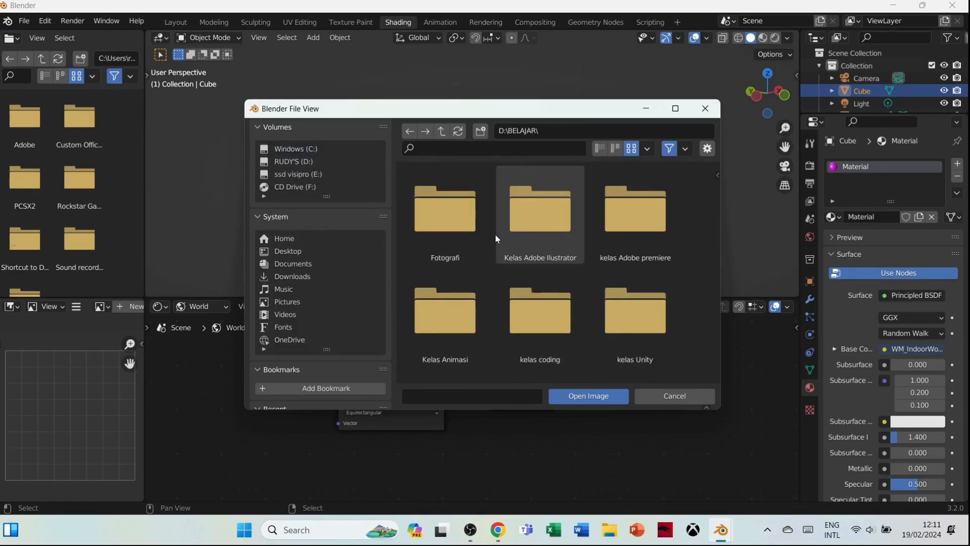
pyautogui.doubleClick(478, 332)
pyautogui.scroll(-5, 481, 313)
pyautogui.scroll(-6, 481, 313)
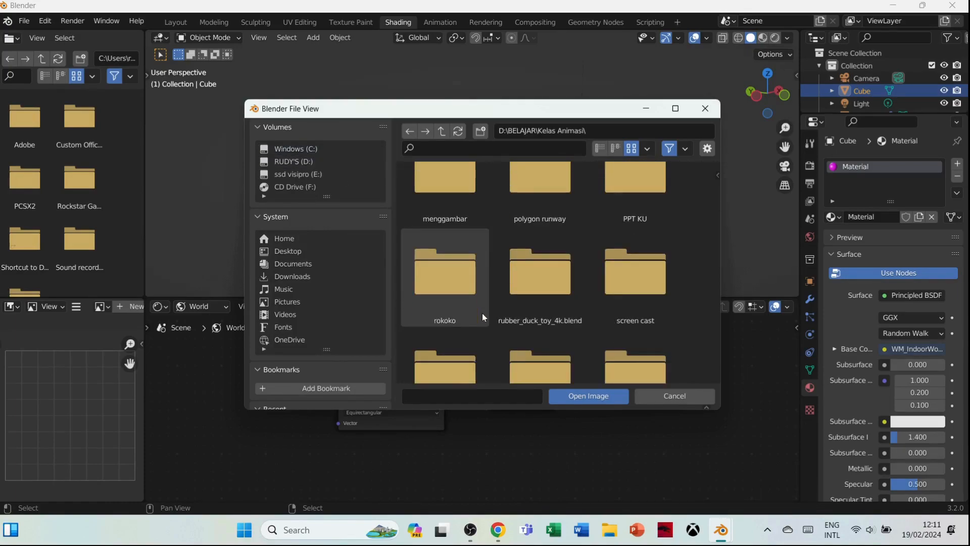
pyautogui.click(463, 292)
pyautogui.doubleClick(462, 293)
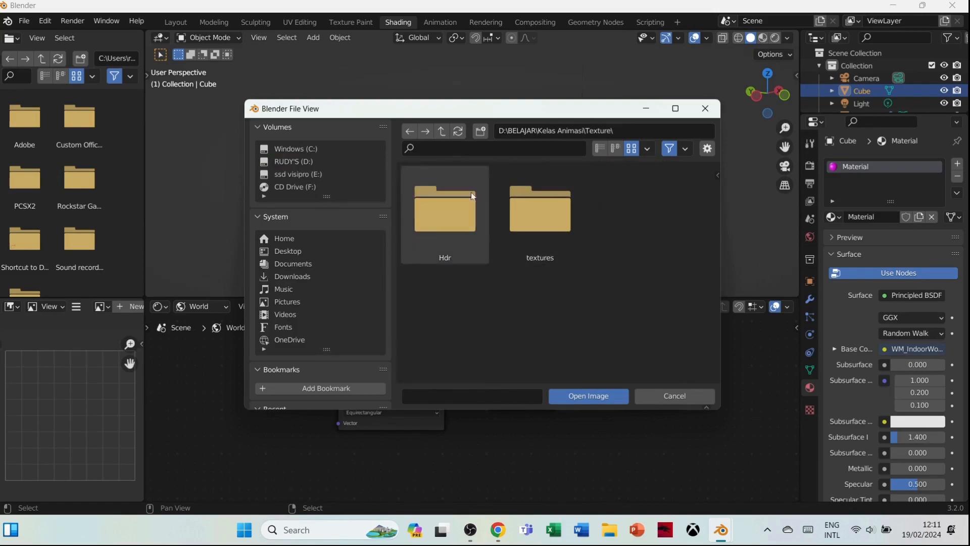
pyautogui.doubleClick(573, 220)
pyautogui.scroll(-3, 474, 296)
pyautogui.scroll(-10, 474, 299)
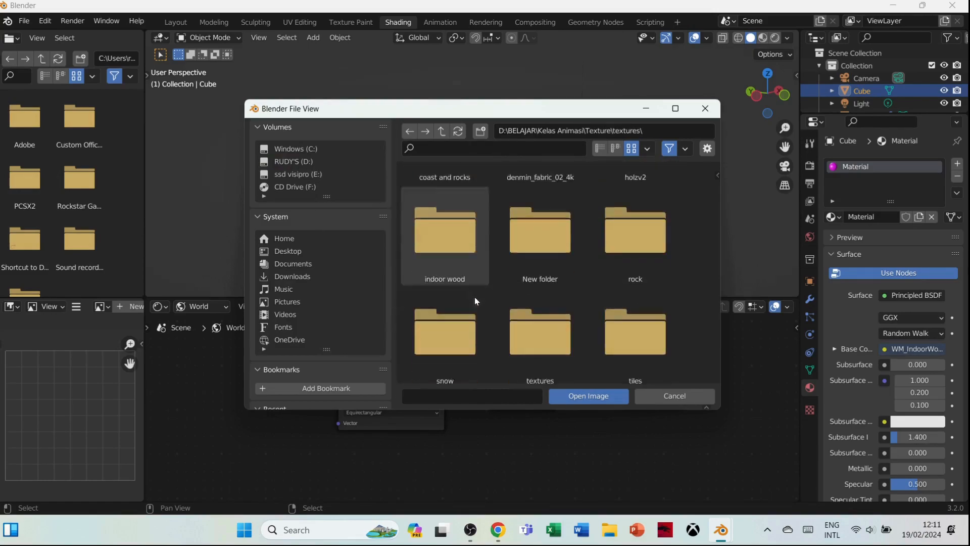
pyautogui.scroll(6, 484, 293)
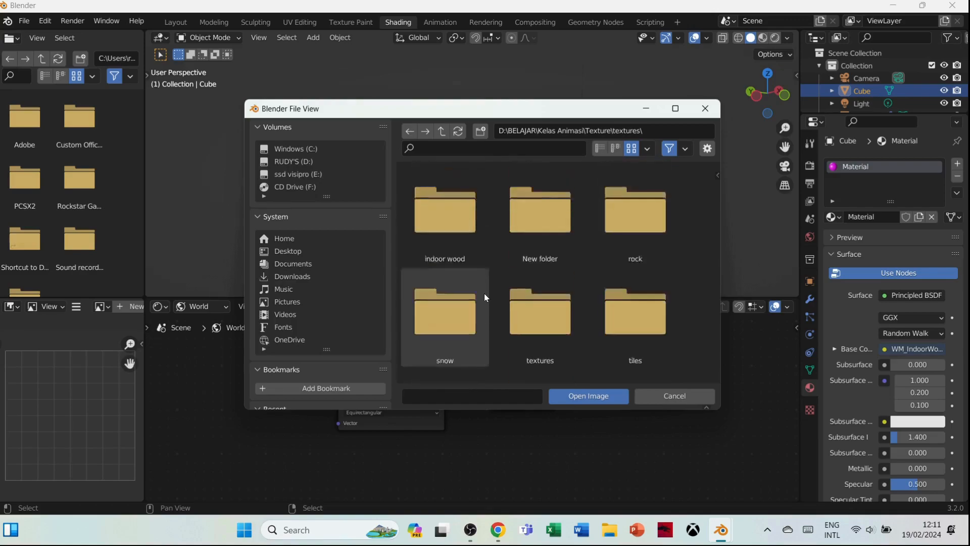
pyautogui.click(410, 131)
pyautogui.doubleClick(540, 212)
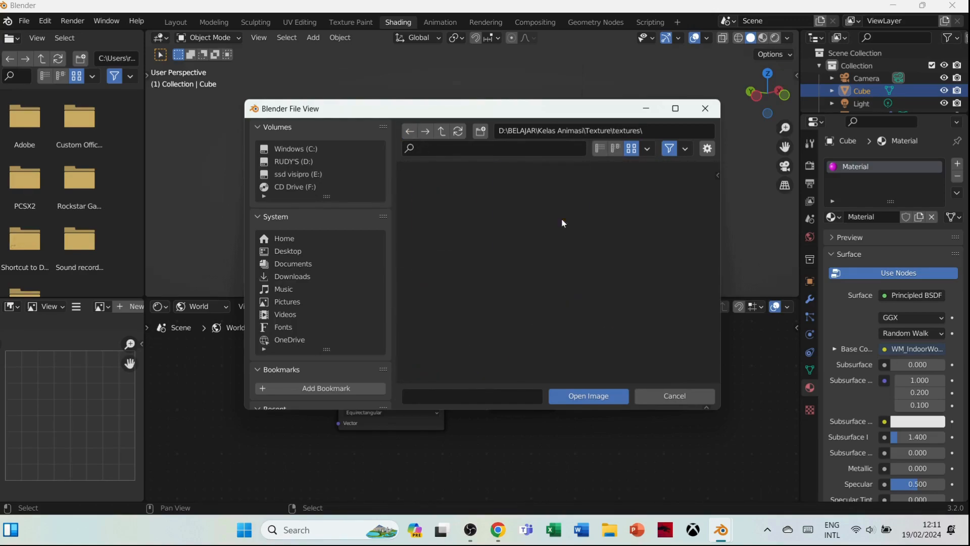
pyautogui.click(409, 130)
# Load pretville_cinema_4k.hdr from the Hdr folder as the environment image and show the viewport in Rendered shading
pyautogui.doubleClick(444, 204)
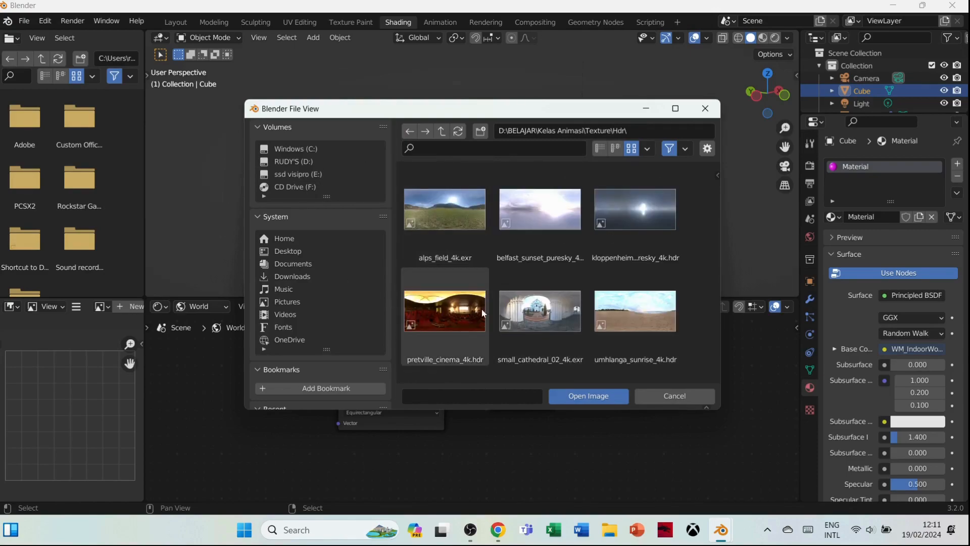
pyautogui.click(461, 310)
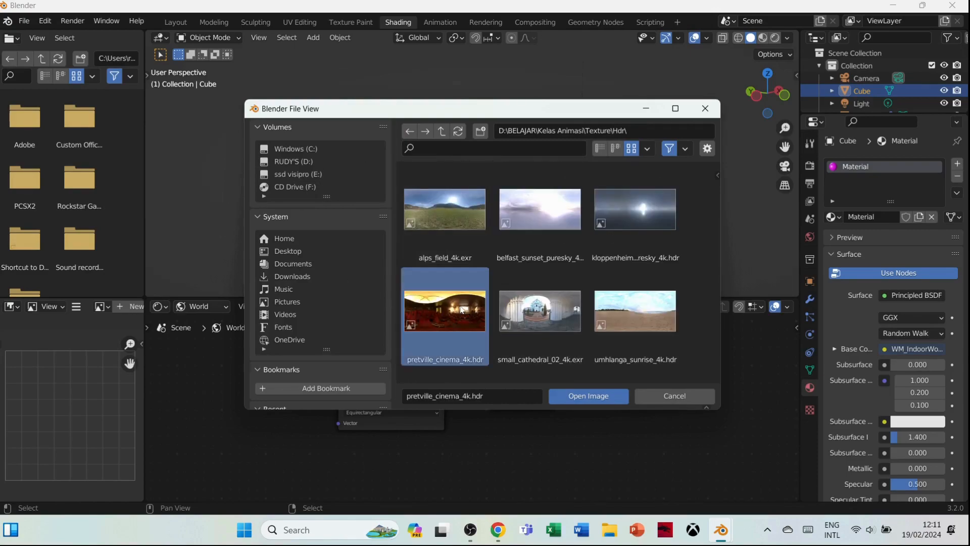
pyautogui.click(588, 396)
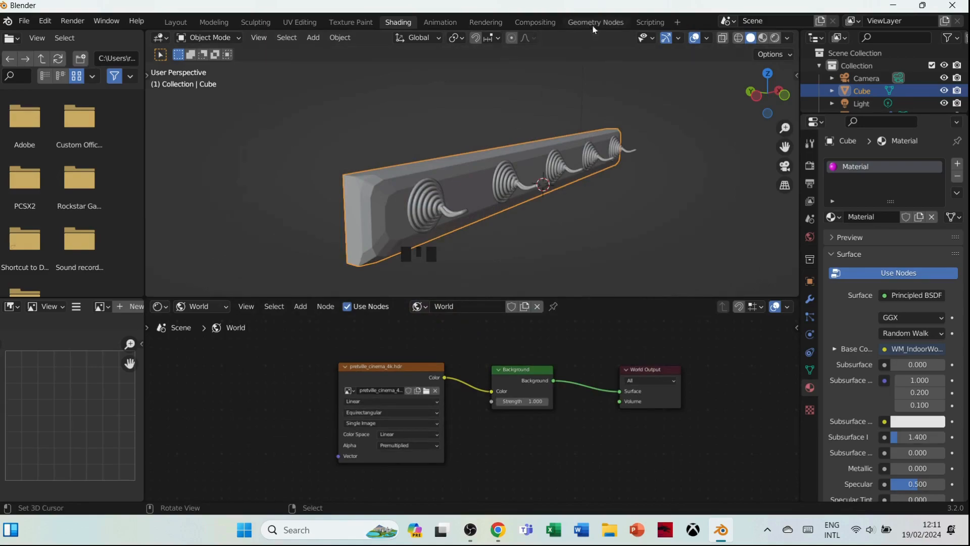
pyautogui.click(763, 39)
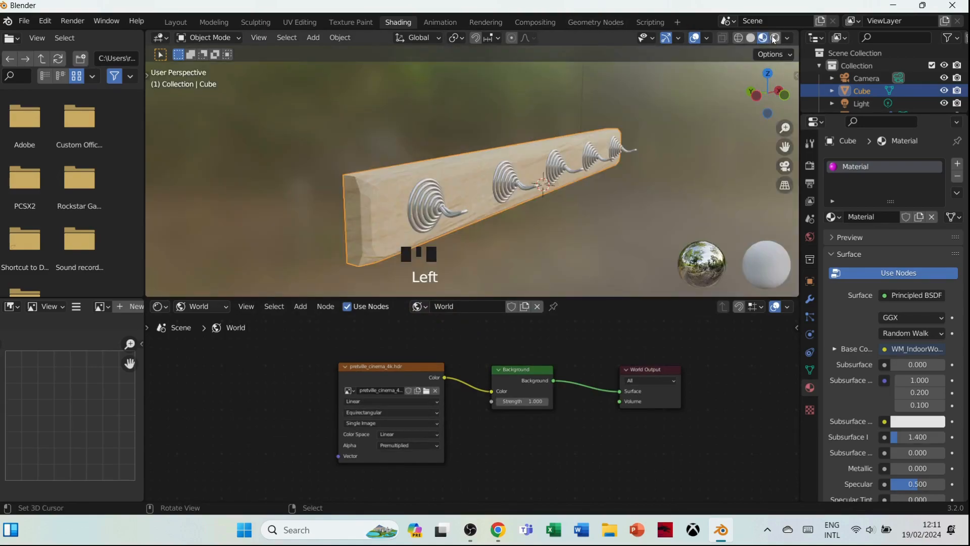
pyautogui.click(774, 39)
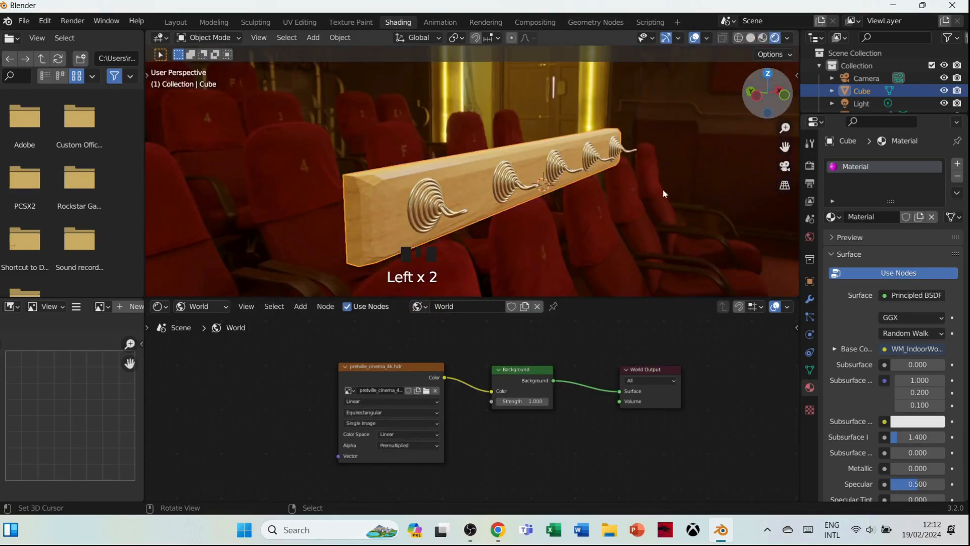
# In the Modeling workspace, parent the spiral hooks to the wooden bar with the Object option
pyautogui.click(218, 23)
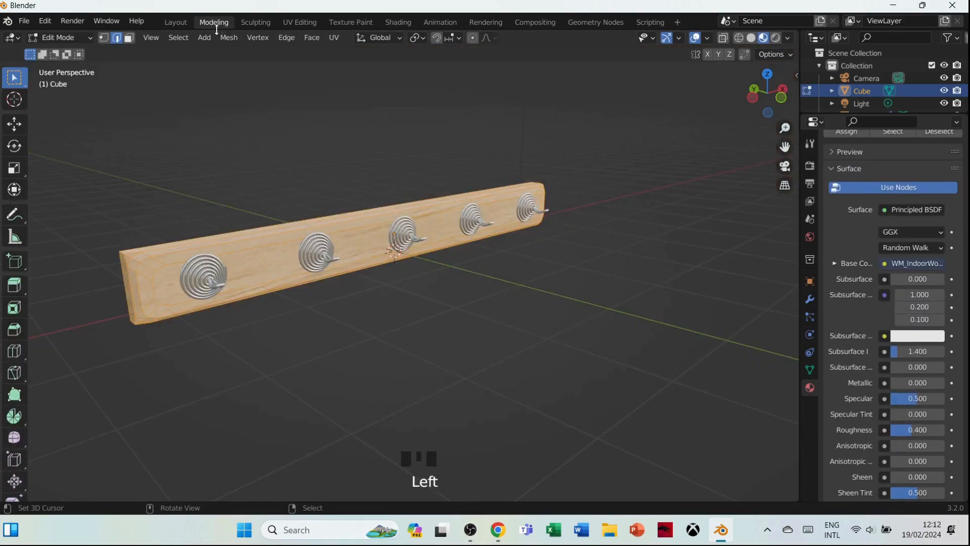
pyautogui.moveTo(238, 215); pyautogui.dragTo(356, 225, button='middle')
pyautogui.press('Tab')
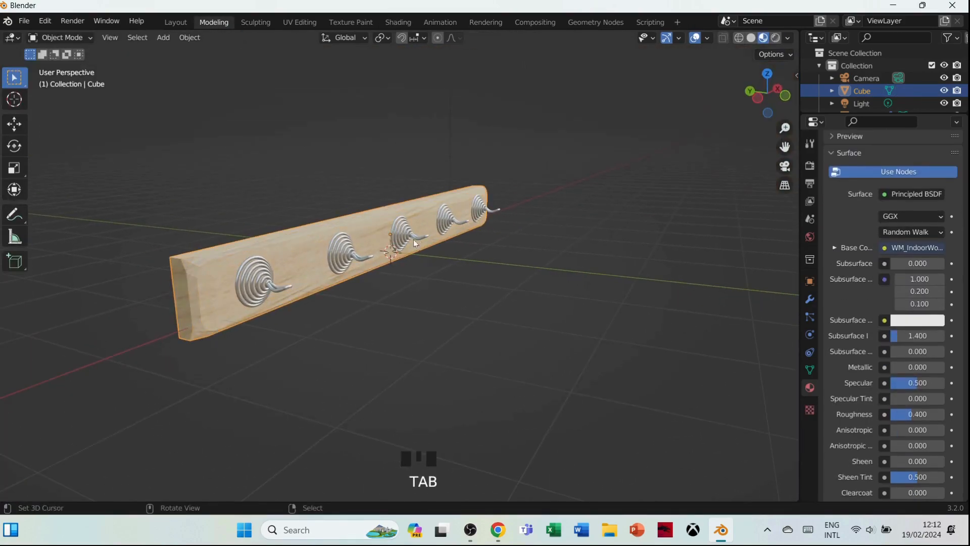
pyautogui.press('`')
pyautogui.rightClick(468, 222)
pyautogui.rightClick(447, 228)
pyautogui.moveTo(447, 229); pyautogui.dragTo(362, 241, button='middle')
pyautogui.rightClick(355, 266)
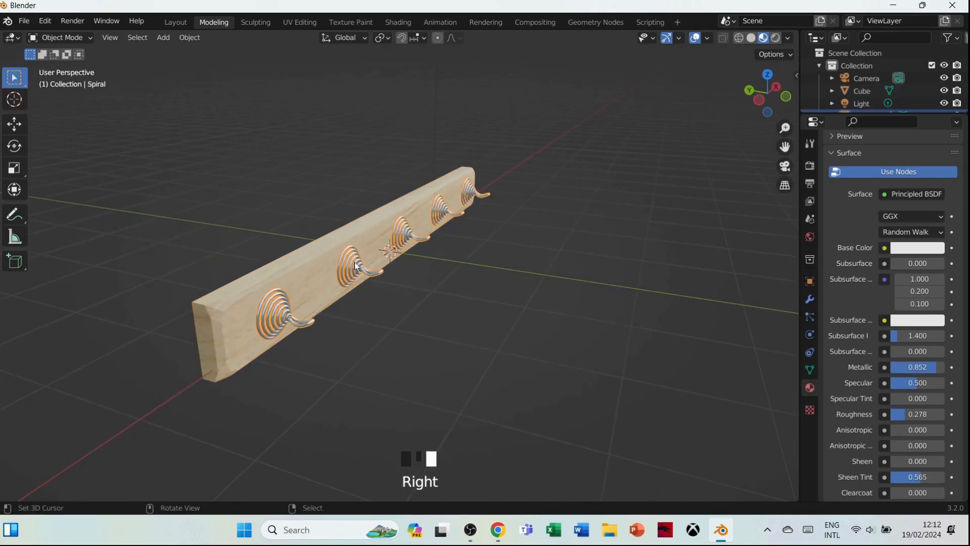
pyautogui.keyDown('shift'); pyautogui.rightClick(311, 262); pyautogui.keyUp('shift')
pyautogui.hotkey('ctrl', 'p')
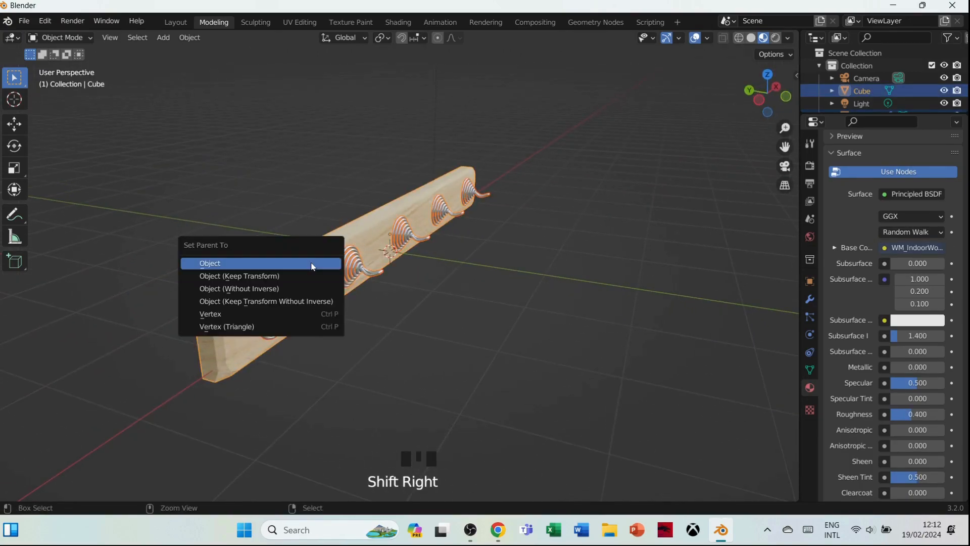
pyautogui.click(312, 263)
# Select the wooden bar in front view and move it together with its hooks upward along the Z axis
pyautogui.press('`')
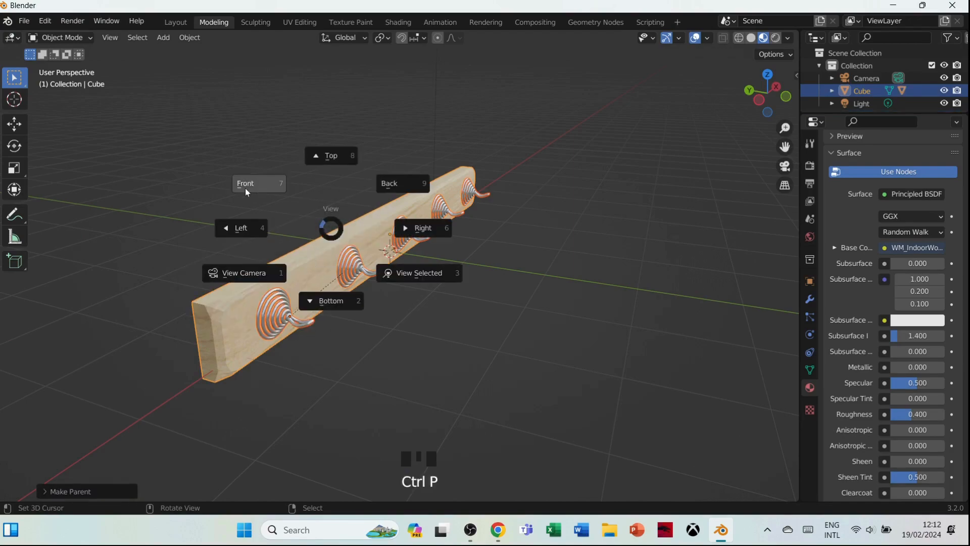
pyautogui.click(245, 186)
pyautogui.rightClick(450, 225)
pyautogui.press('h')
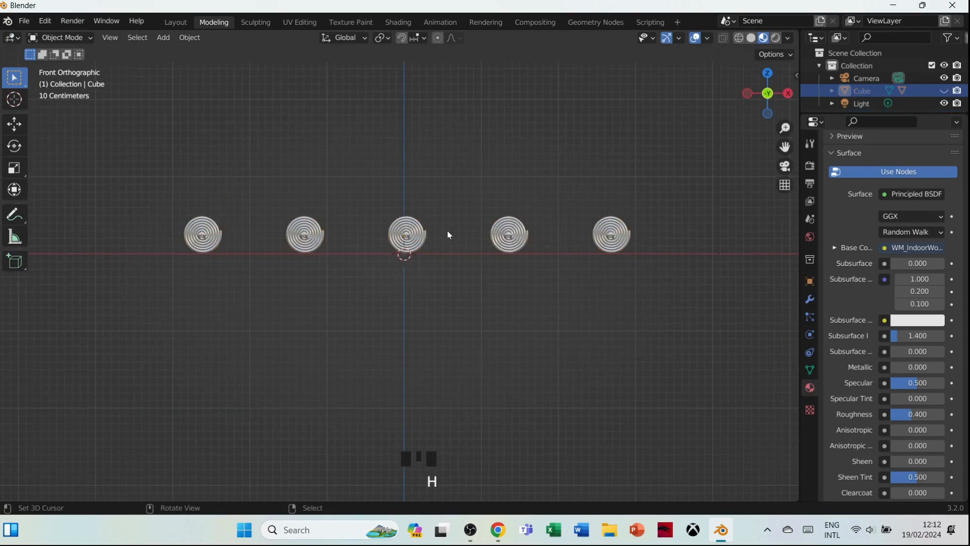
pyautogui.hotkey('alt', 'h')
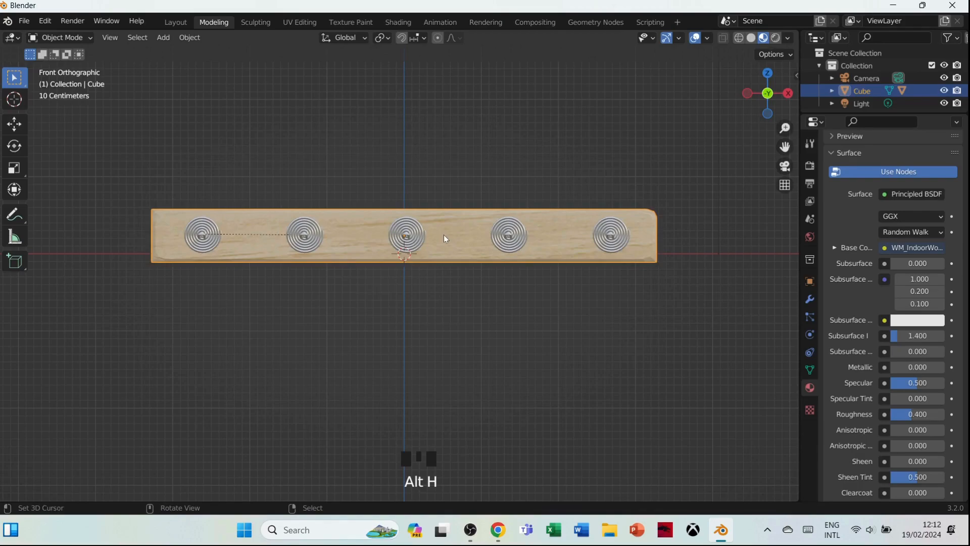
pyautogui.press('g')
pyautogui.press('z')
pyautogui.click(444, 90)
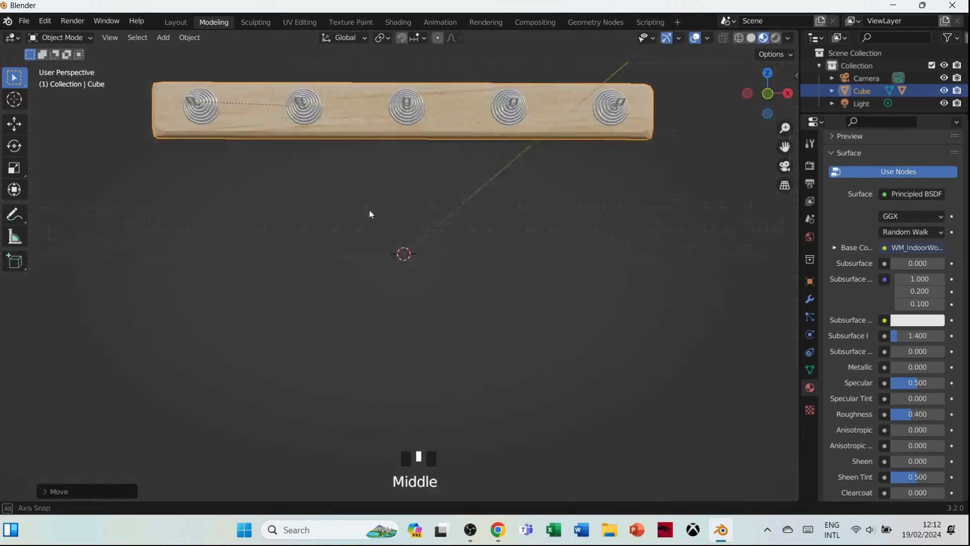
# Add a mesh plane beneath the hook rack and scale it up into a floor wider than the bar
pyautogui.moveTo(359, 201); pyautogui.dragTo(420, 260, button='middle')
pyautogui.hotkey('shift', 'a')
pyautogui.moveTo(402, 258)
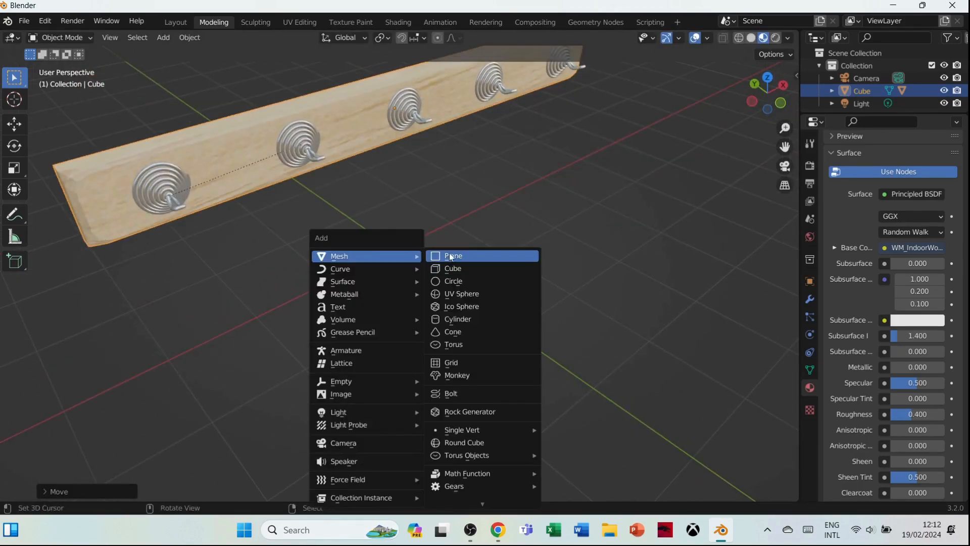
pyautogui.click(445, 256)
pyautogui.scroll(-6, 404, 273)
pyautogui.press('s')
pyautogui.click(420, 255)
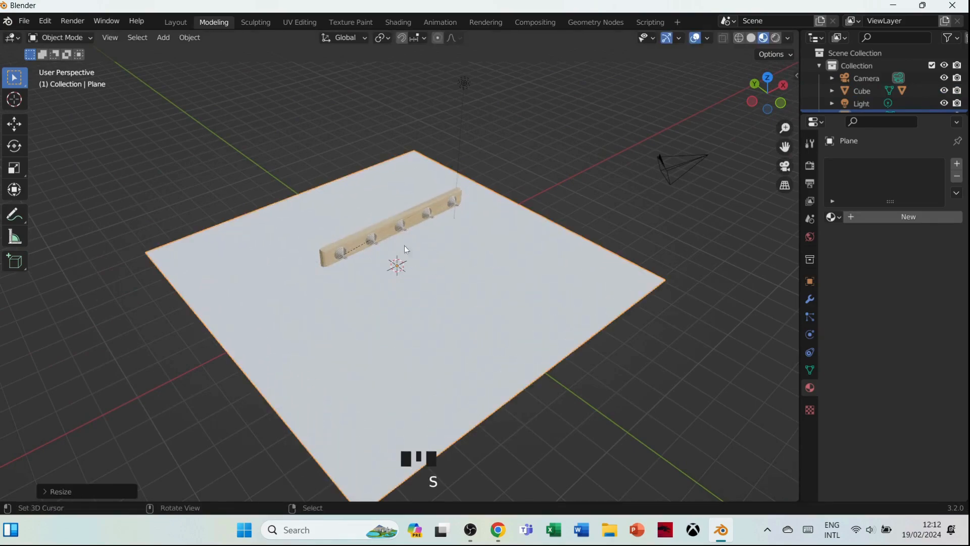
pyautogui.press('s')
pyautogui.click(511, 374)
# Extrude the plane's rear edge upward in Edit Mode to form a back wall behind the rack
pyautogui.press('Tab')
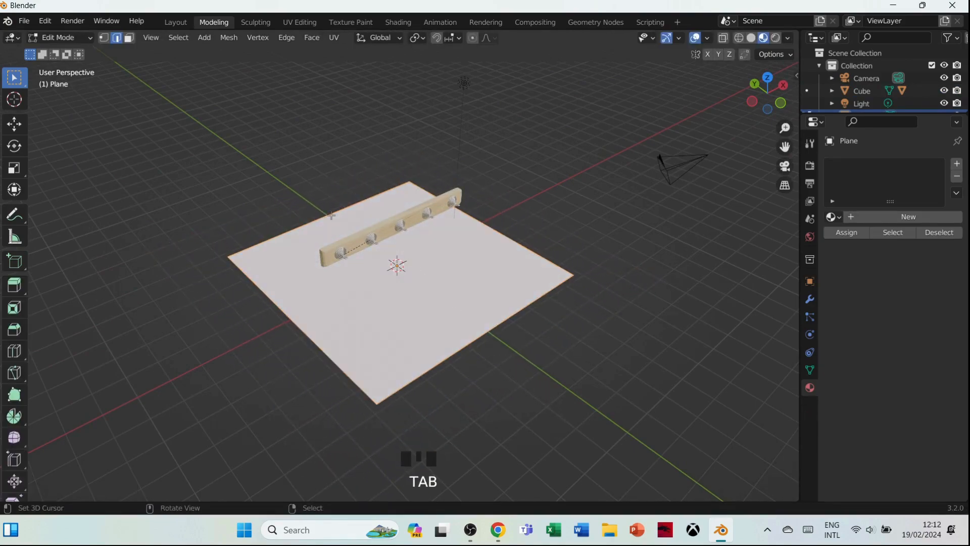
pyautogui.rightClick(333, 213)
pyautogui.press('e')
pyautogui.click(307, 297)
# Bevel the corner edge between floor and back wall into a three-segment curve and return to Object Mode
pyautogui.rightClick(305, 240)
pyautogui.hotkey('ctrl', 'b')
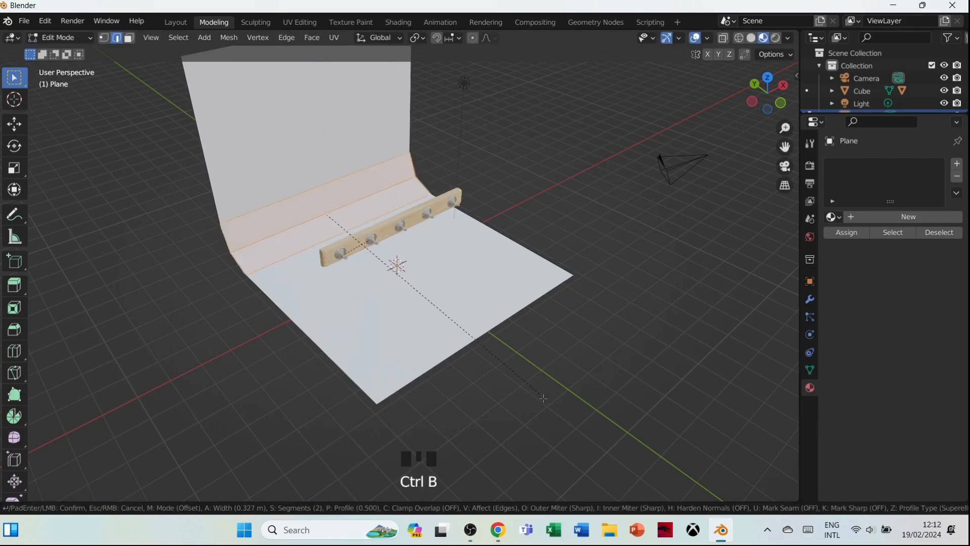
pyautogui.click(551, 419)
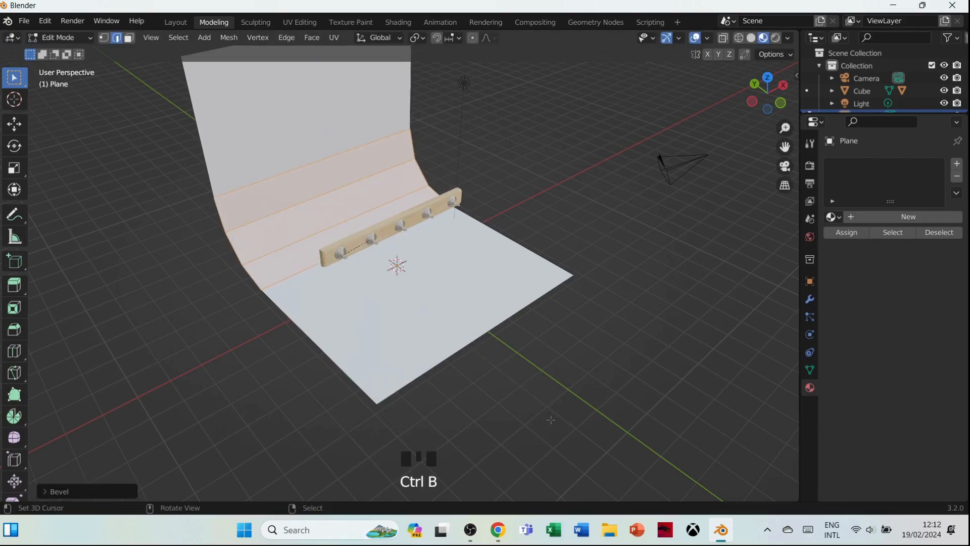
pyautogui.press('Tab')
# Widen the backdrop plane by scaling it along the X axis in front view
pyautogui.press('`')
pyautogui.click(305, 216)
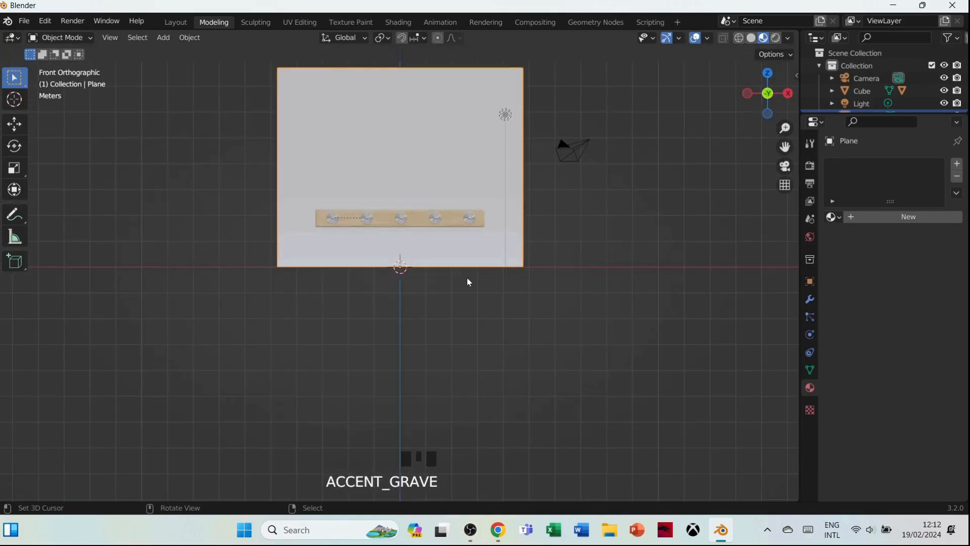
pyautogui.press('s')
pyautogui.press('x')
pyautogui.click(479, 273)
# Raise the hook rack to the upper part of the back wall in front view
pyautogui.rightClick(422, 213)
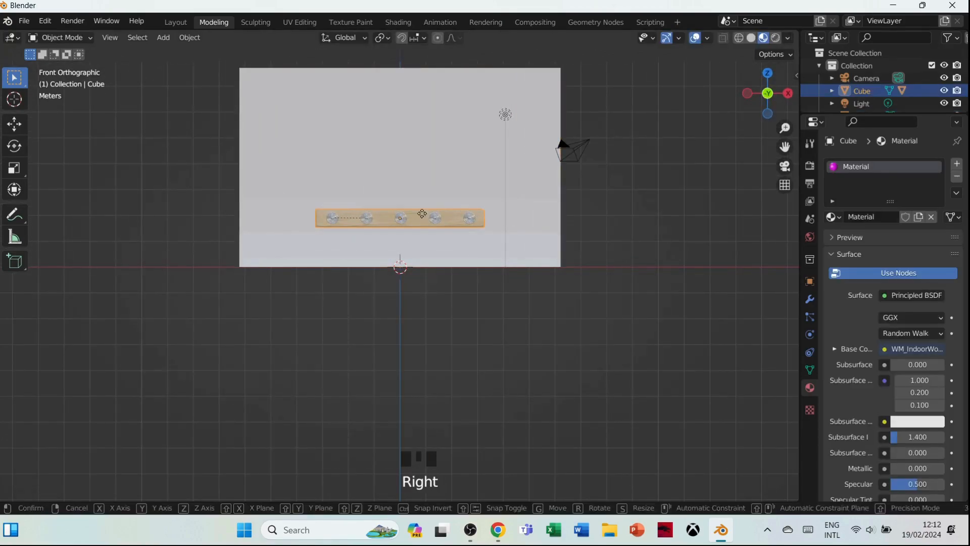
pyautogui.press('g')
pyautogui.click(457, 121)
pyautogui.press('`')
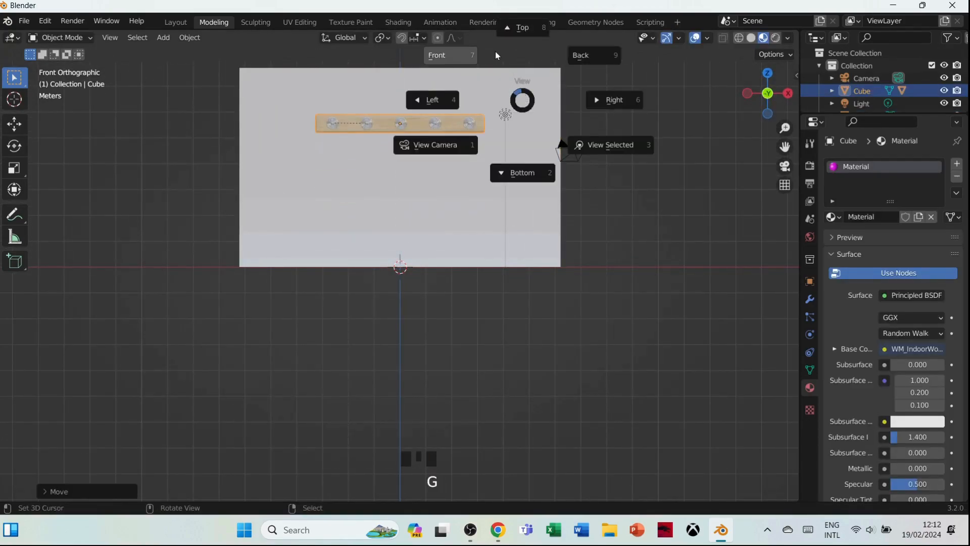
pyautogui.click(466, 45)
pyautogui.moveTo(467, 47); pyautogui.dragTo(458, 162, button='middle')
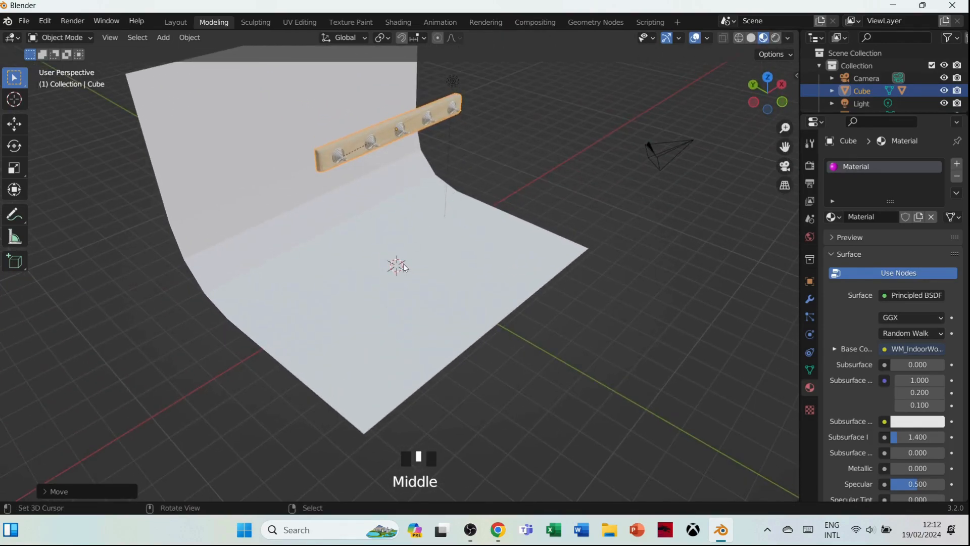
# Show the viewport in Rendered shading to examine the rack and backdrop under the HDRI lighting
pyautogui.click(776, 38)
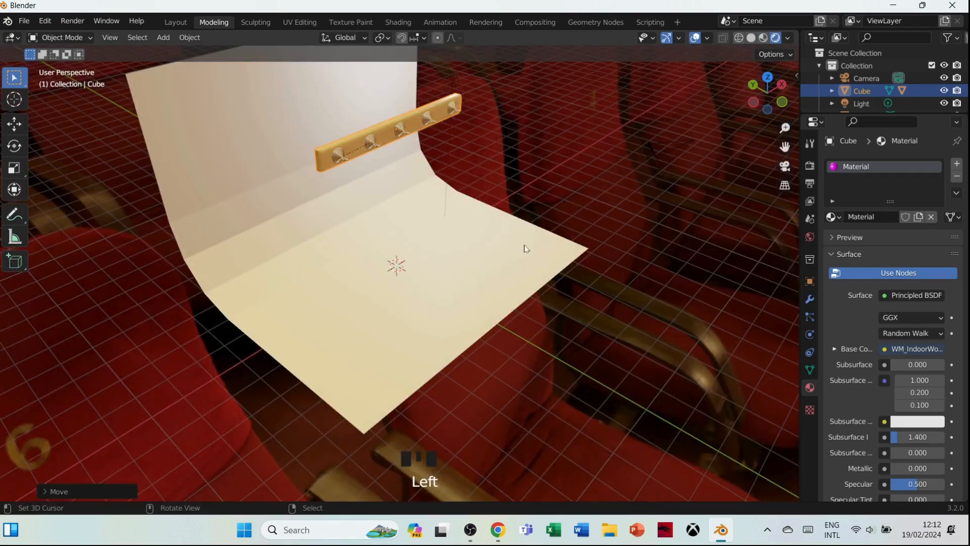
pyautogui.scroll(2, 520, 251)
pyautogui.keyDown('shift'); pyautogui.moveTo(513, 262); pyautogui.dragTo(517, 276, button='middle'); pyautogui.keyUp('shift')
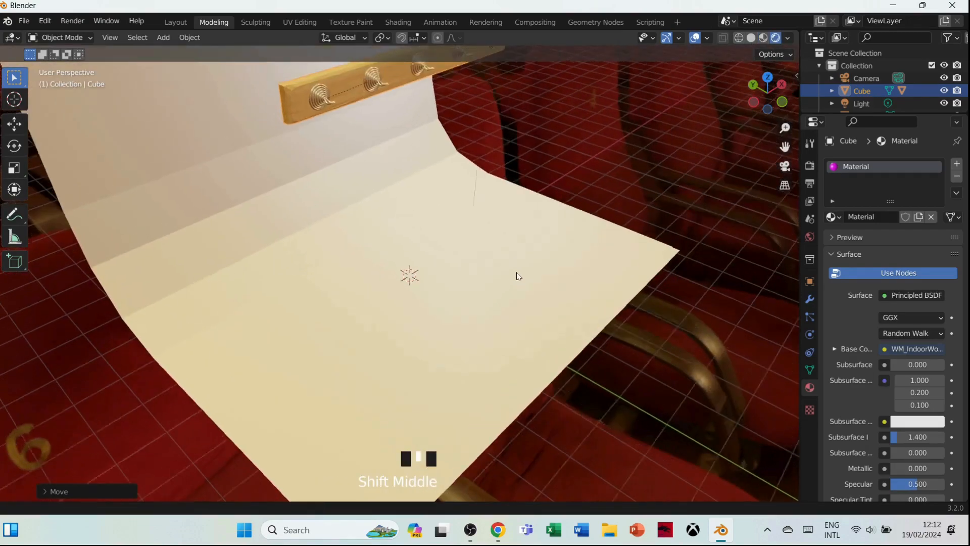